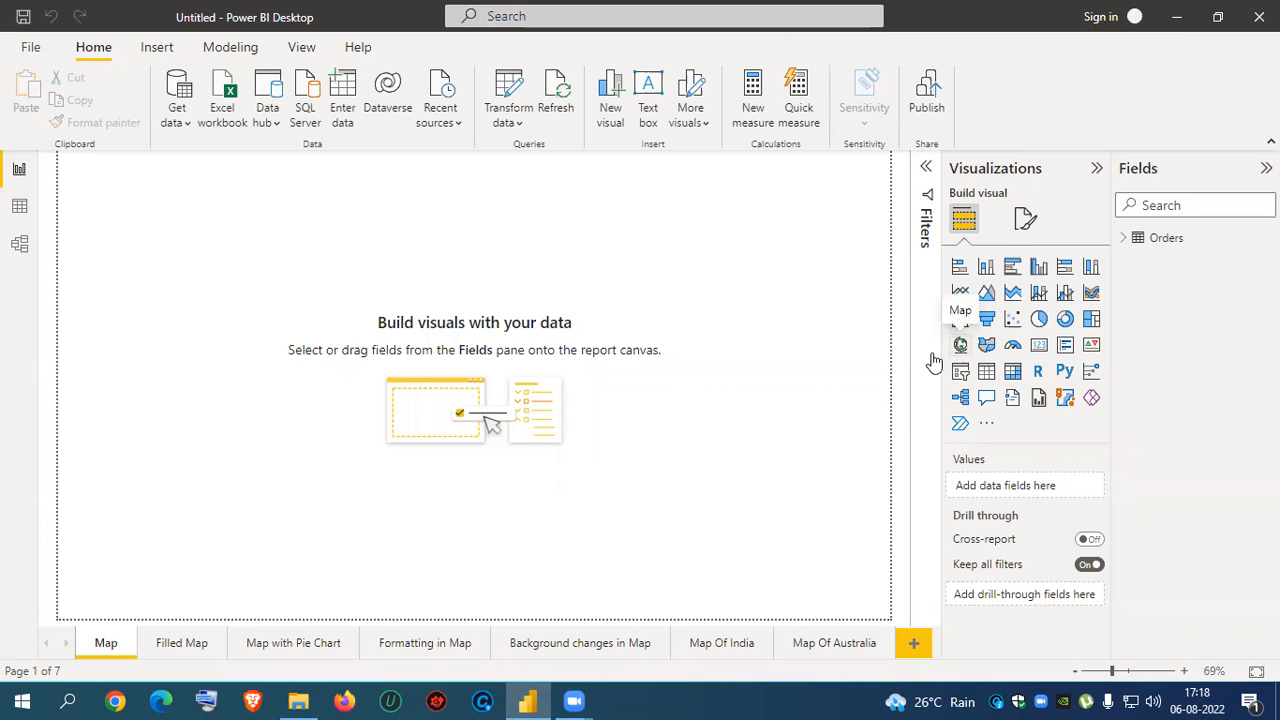
- Add an enlarged map visual to the Map page with State as location and Sales as bubble size
left_click(961, 346)
left_click_drag(196, 303, 530, 516)
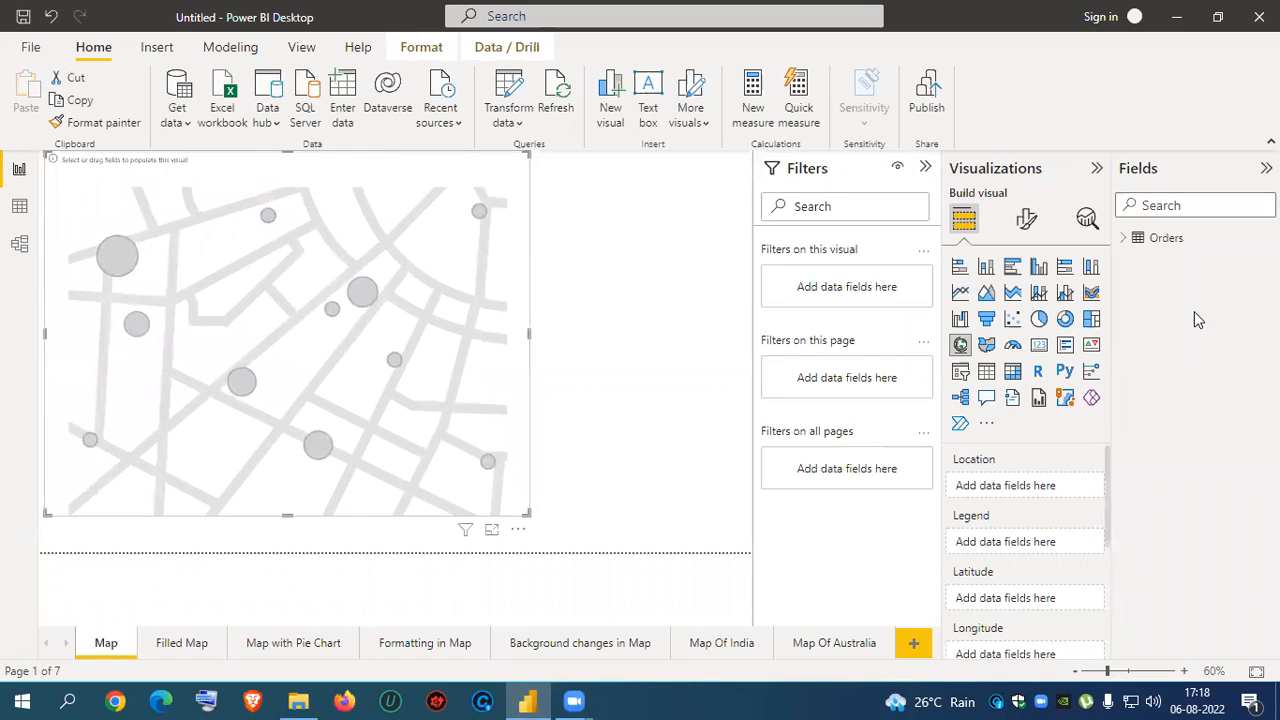
left_click(1126, 238)
scroll(1205, 508, "down", 1)
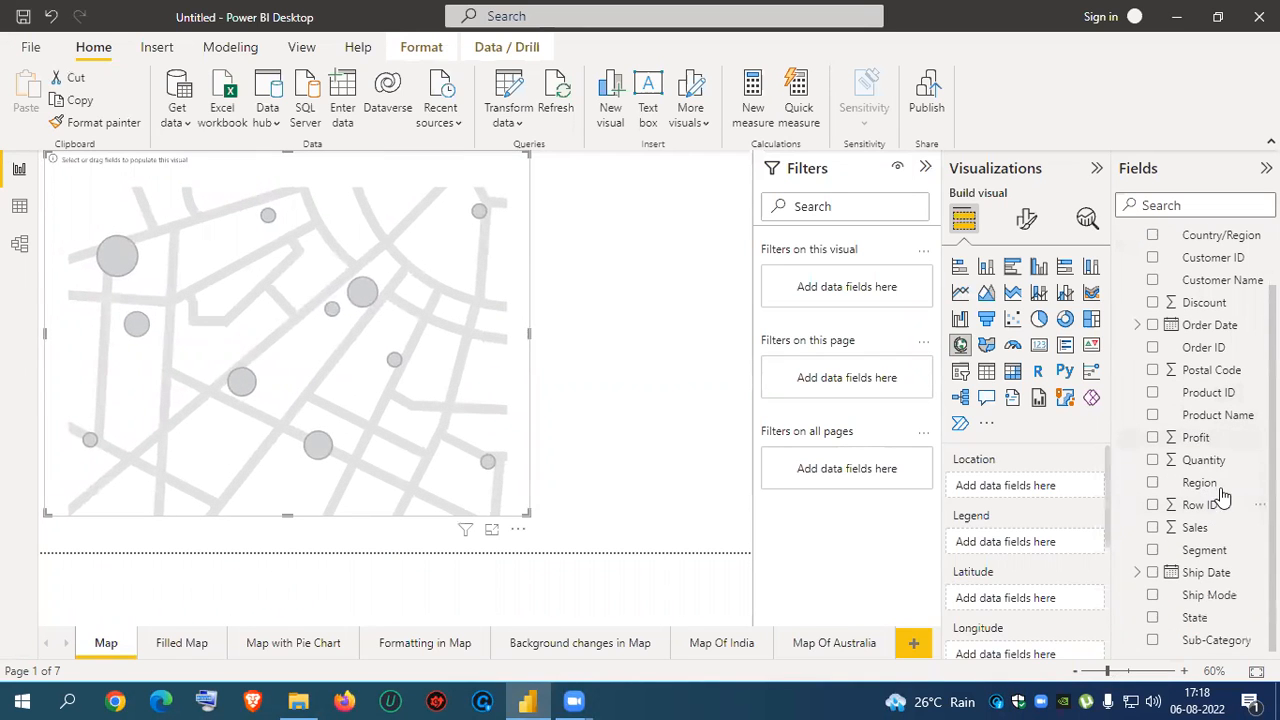
left_click_drag(1195, 620, 1024, 494)
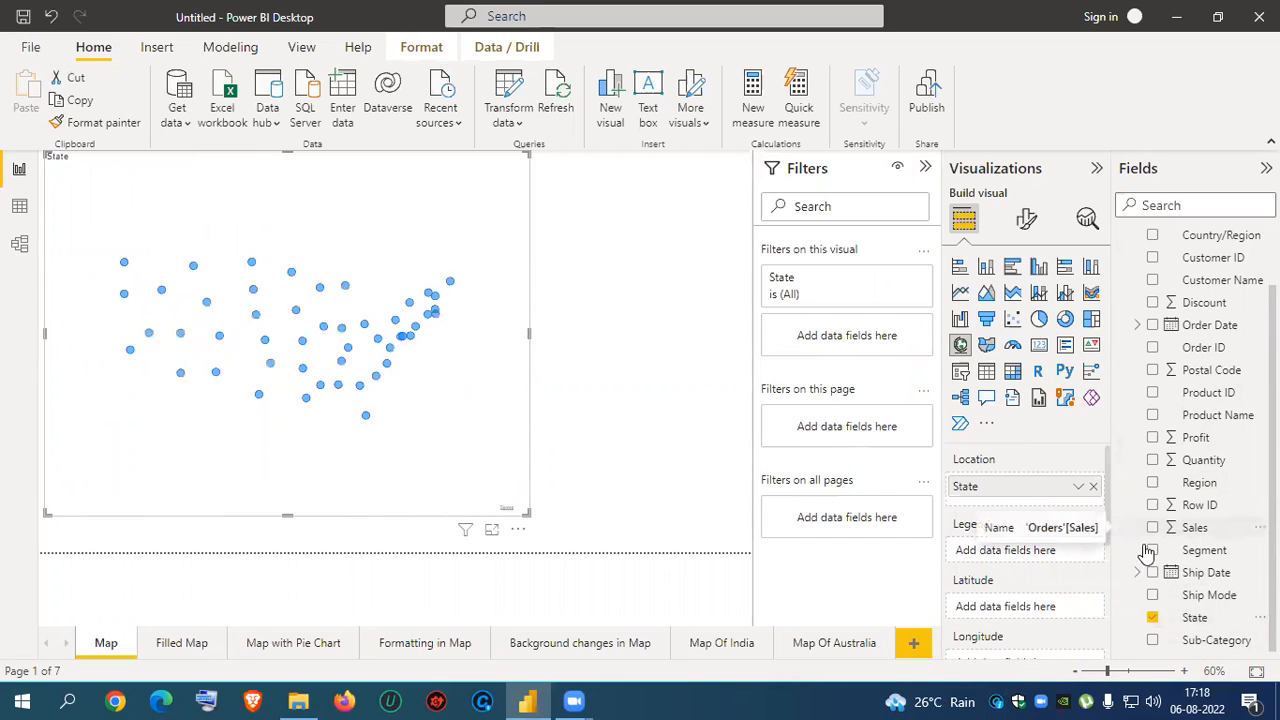
scroll(1063, 569, "down", 2)
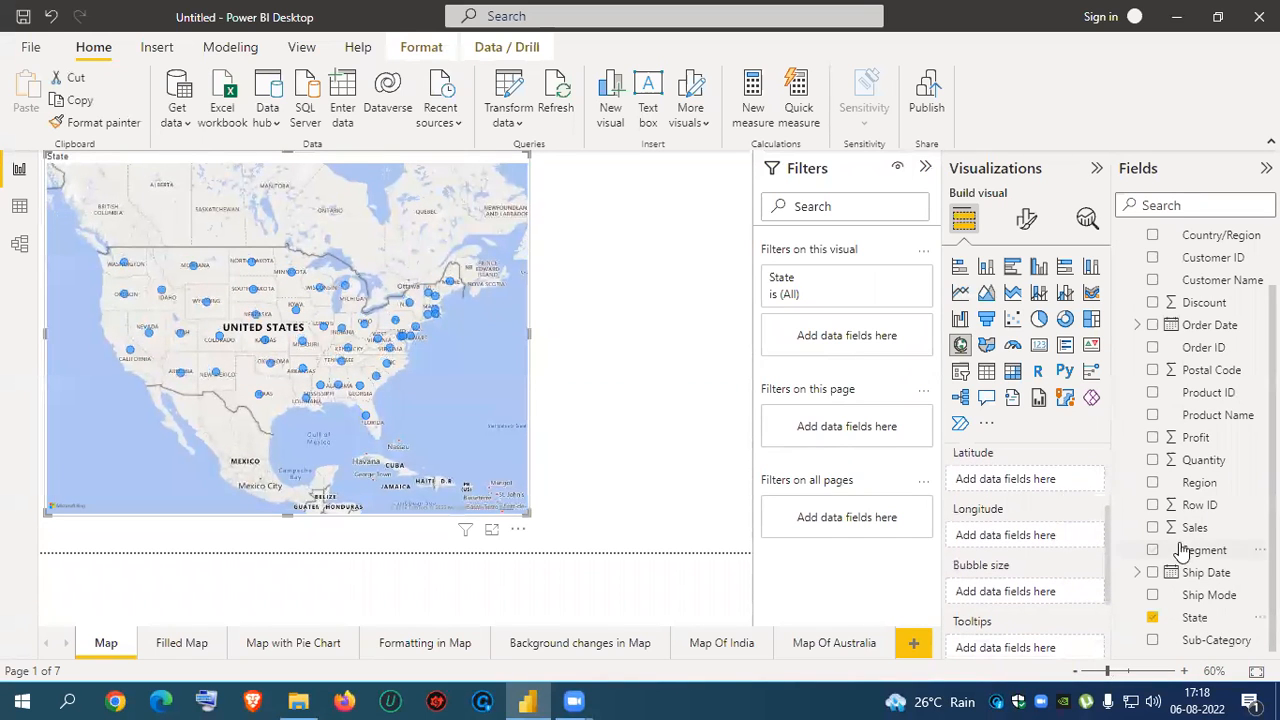
left_click_drag(1200, 527, 1037, 590)
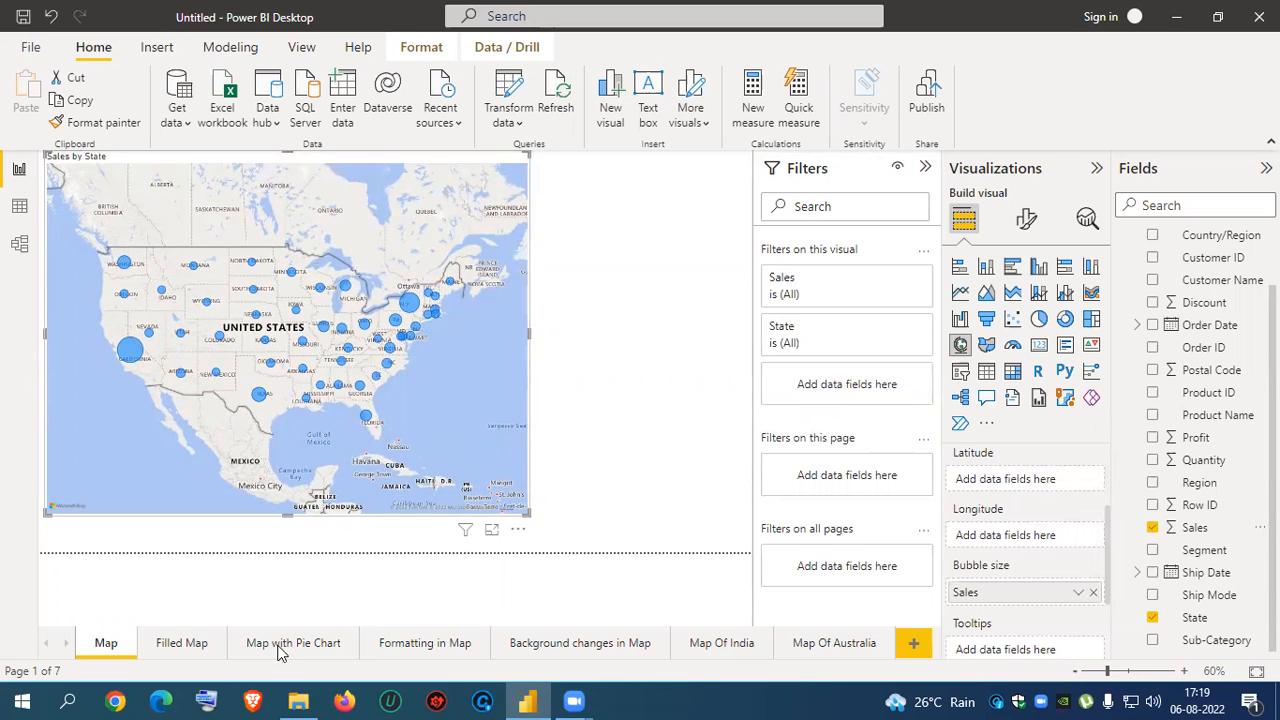
- On the Filled Map page, add an enlarged filled map visual with State as its location
left_click(168, 643)
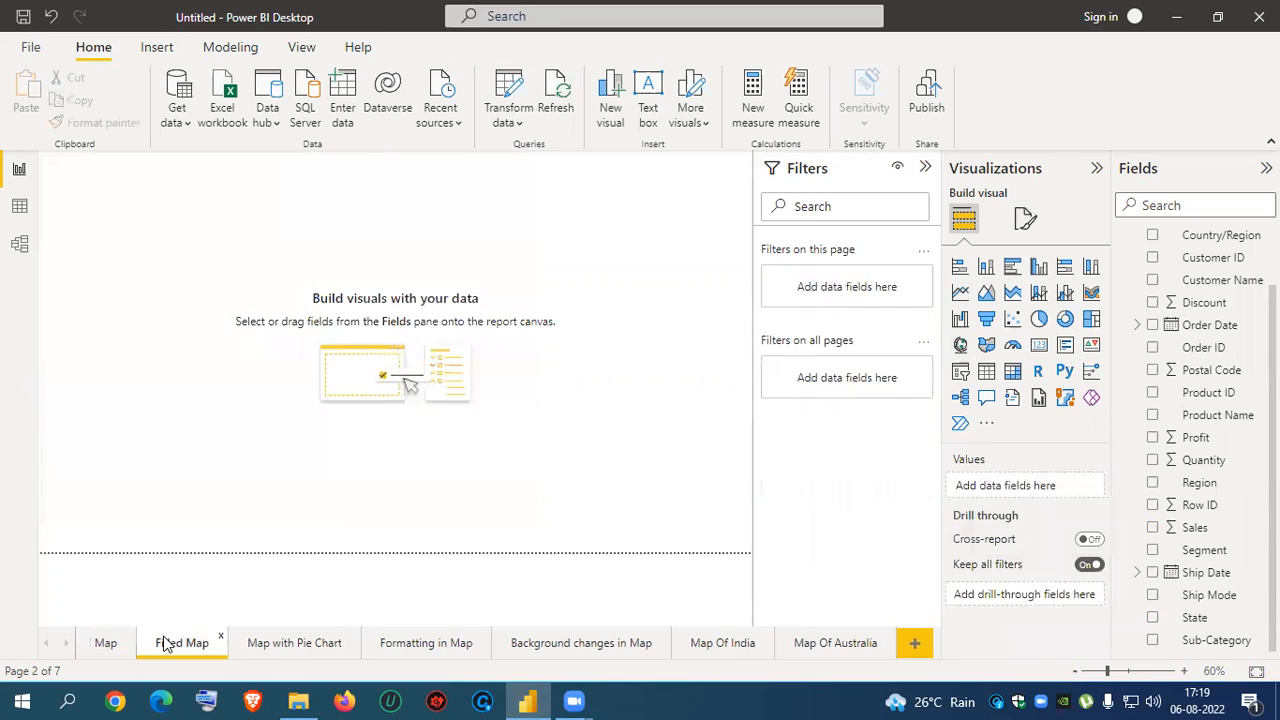
left_click(987, 345)
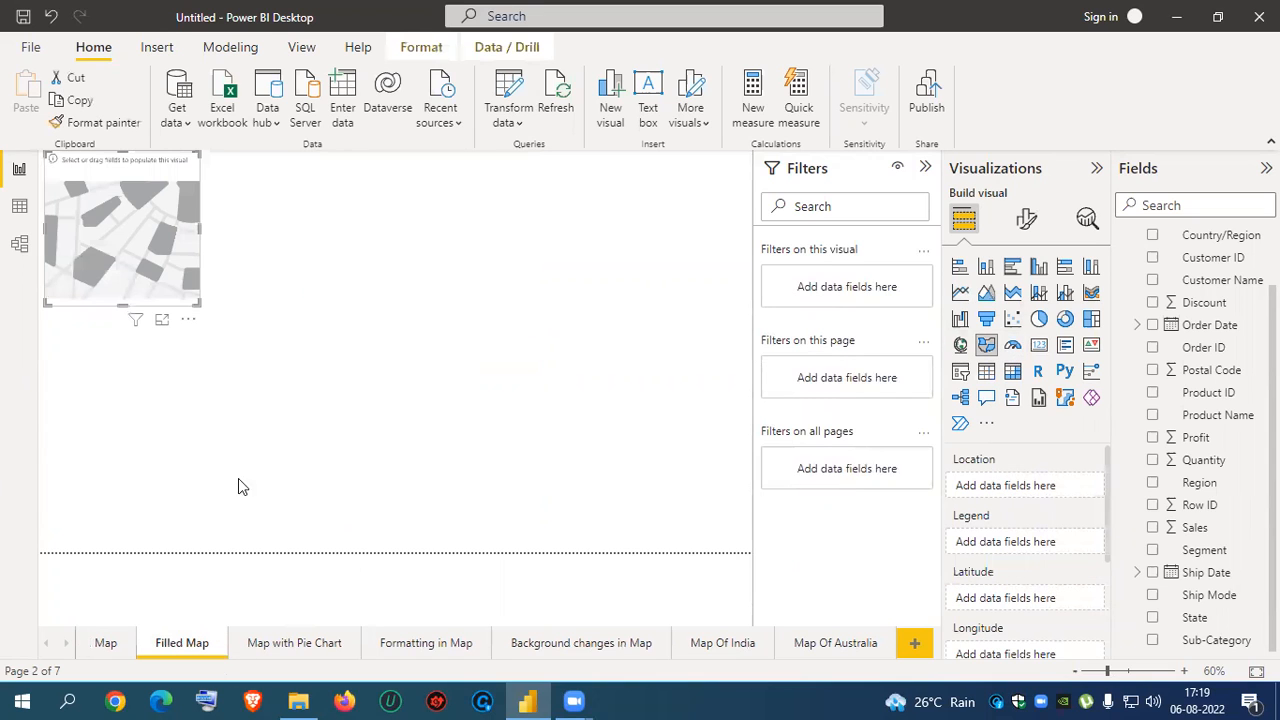
left_click_drag(199, 303, 520, 536)
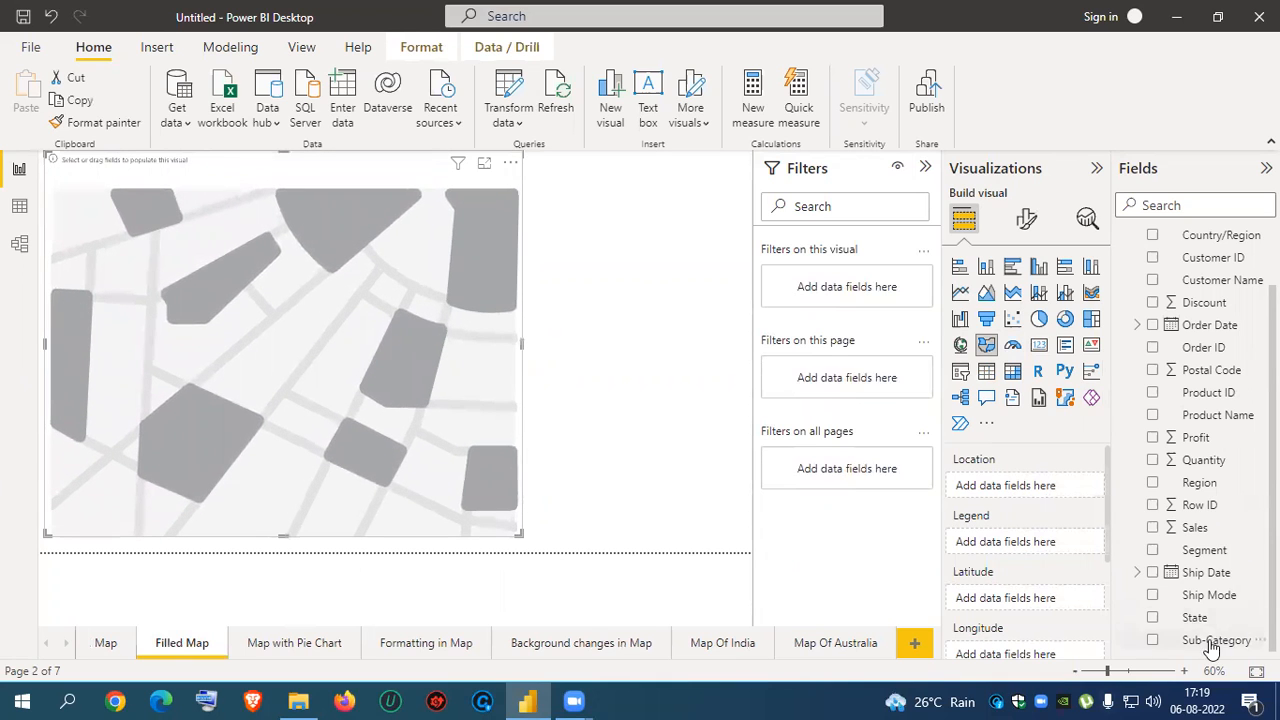
left_click_drag(1194, 617, 1033, 491)
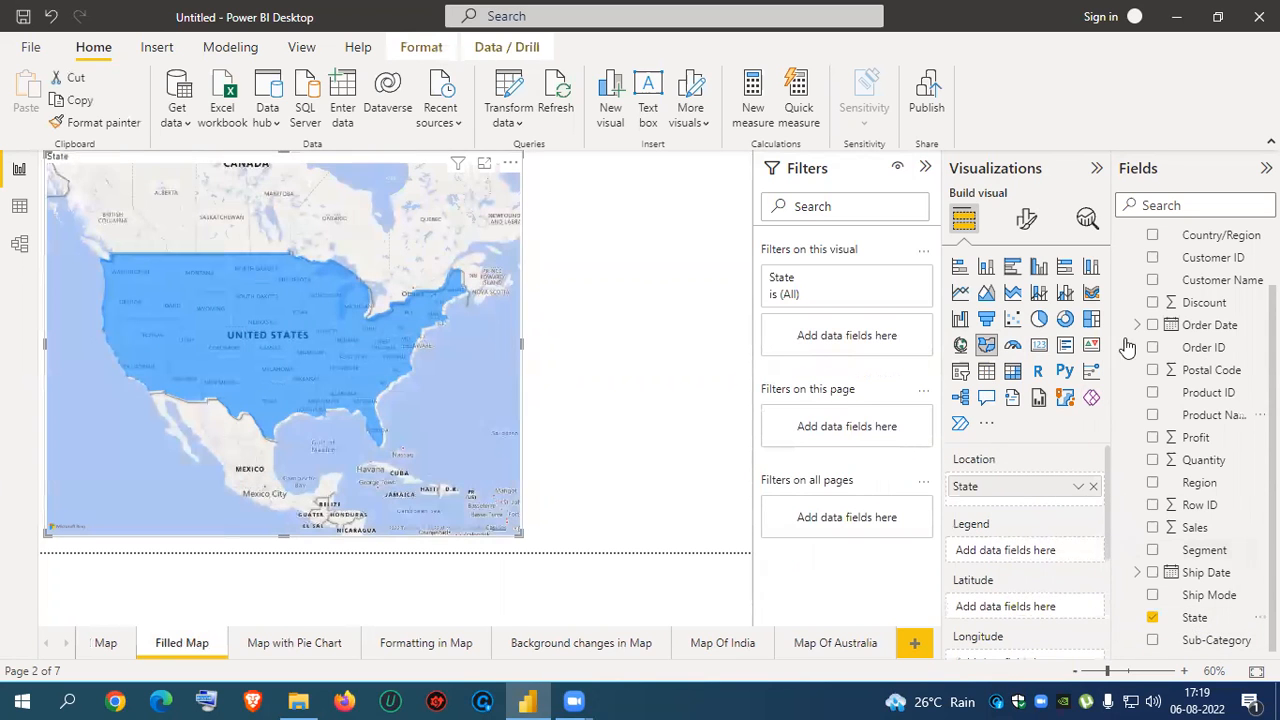
- Examine which data roles the filled map offers, from Location and Legend down to Longitude and Tooltips
scroll(1026, 534, "down", 1)
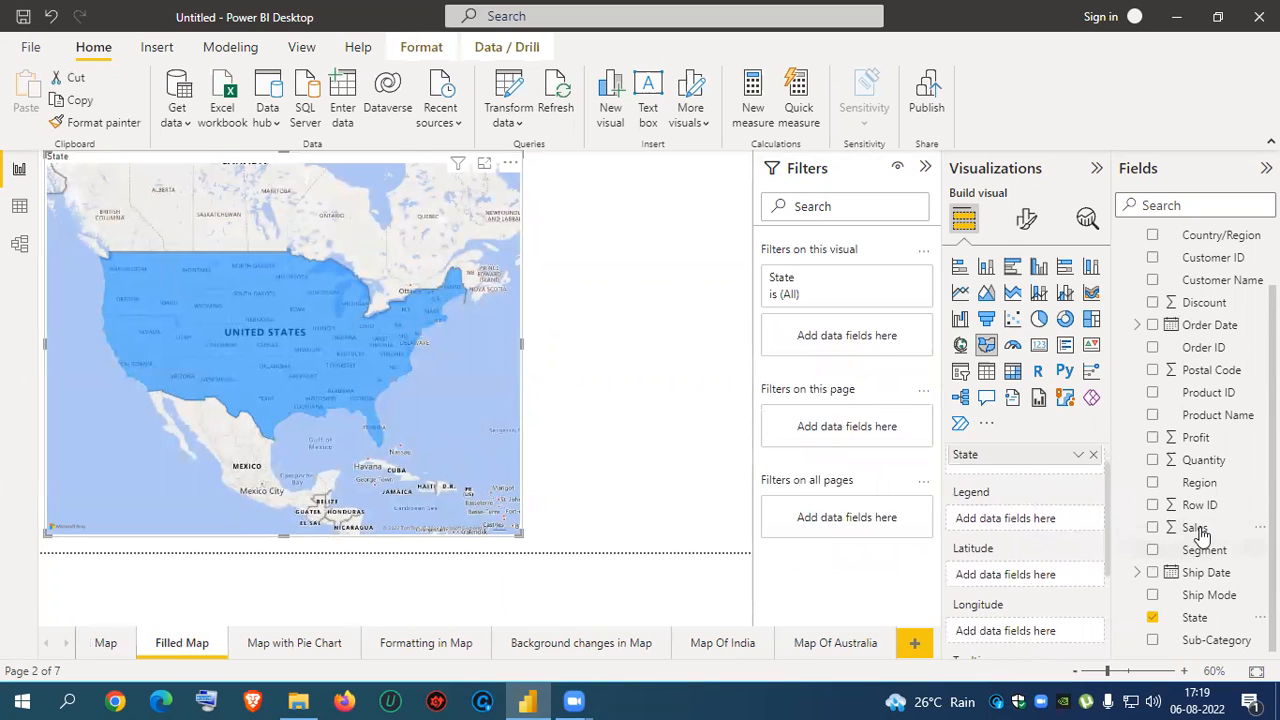
scroll(1063, 565, "down", 2)
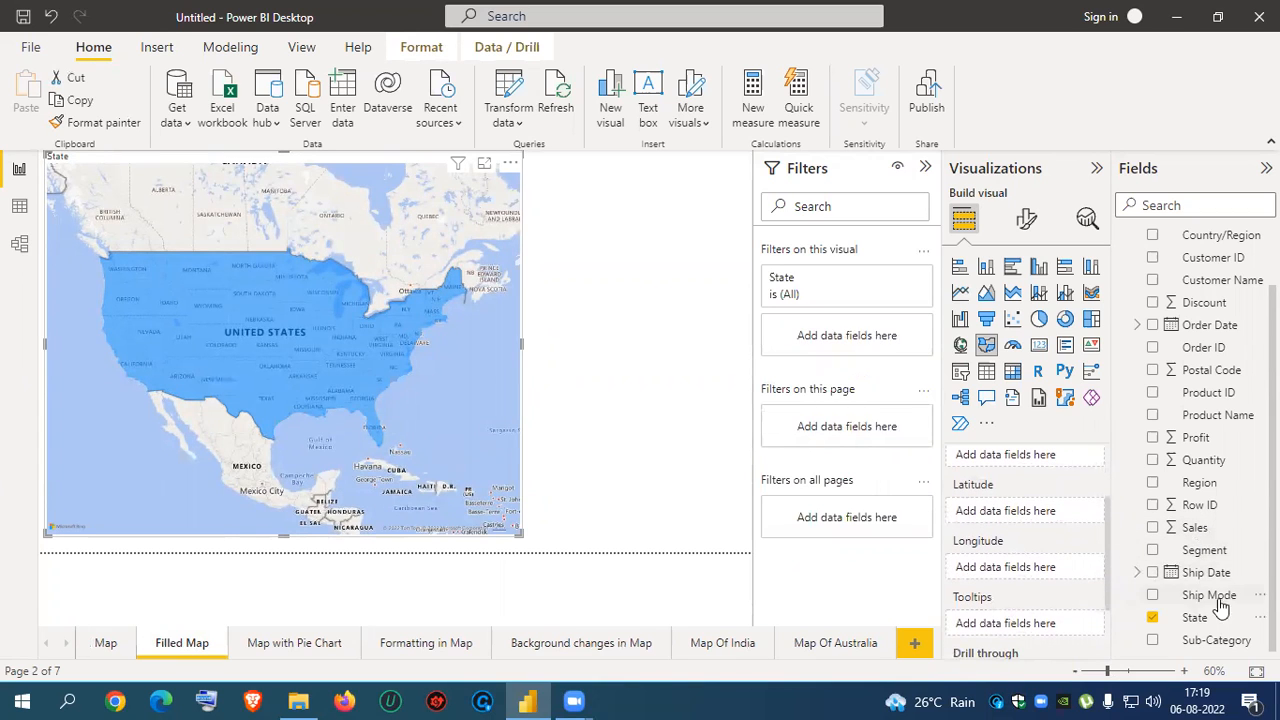
scroll(1033, 557, "up", 2)
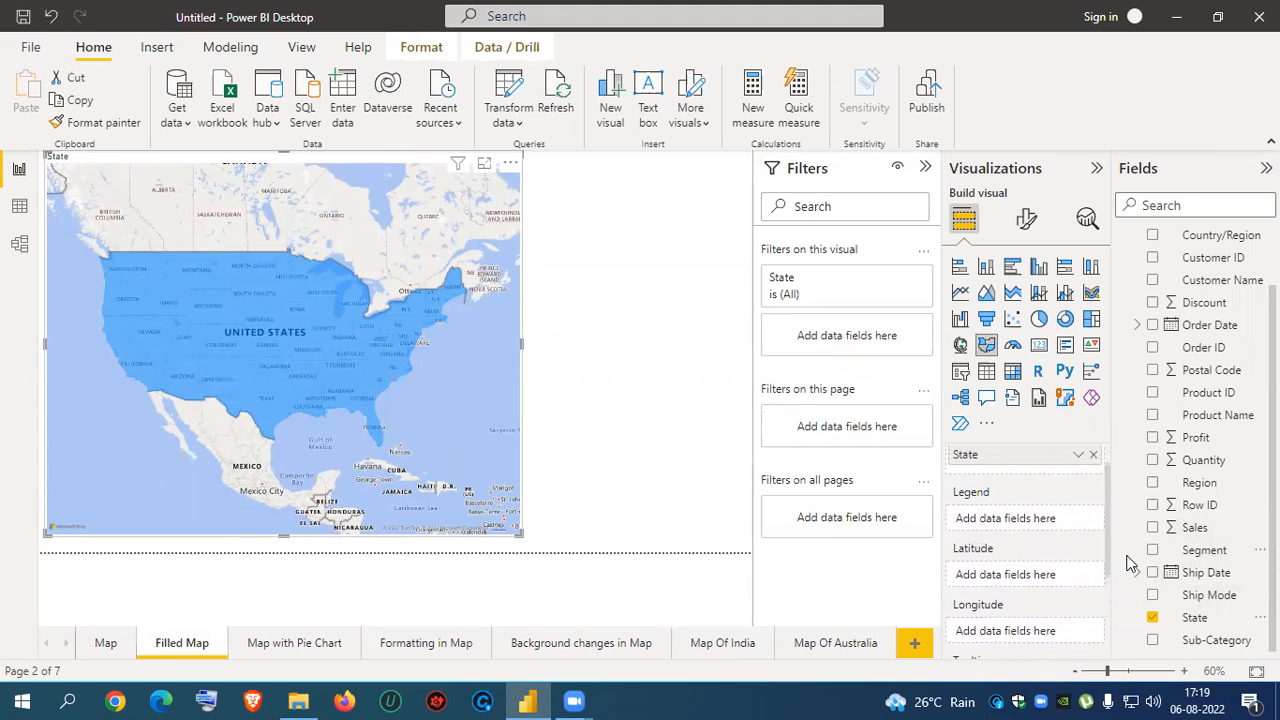
scroll(1049, 560, "down", 2)
mouse_move(1200, 528)
left_mouse_down()
mouse_move(1131, 577)
mouse_move(1074, 583)
mouse_move(1070, 540)
mouse_move(1208, 537)
left_mouse_up()
scroll(1048, 540, "down", 3)
scroll(1047, 550, "up", 3)
scroll(1047, 552, "up", 2)
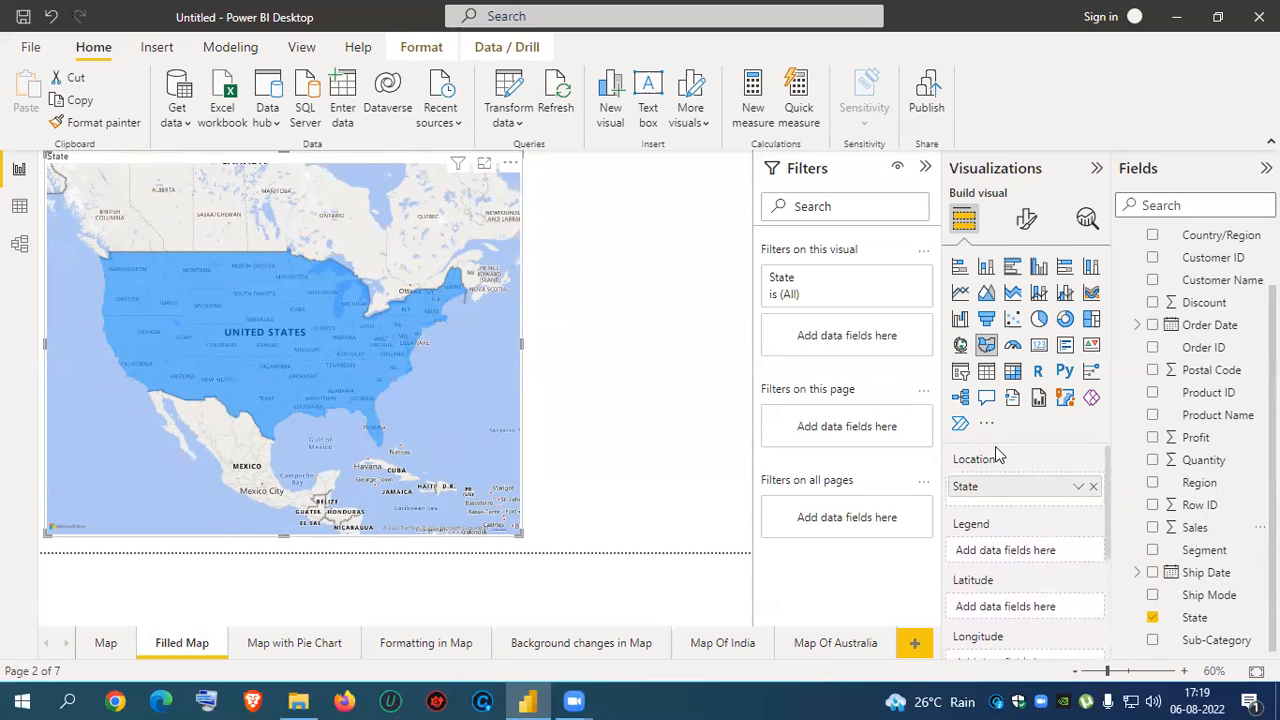
scroll(1042, 572, "down", 3)
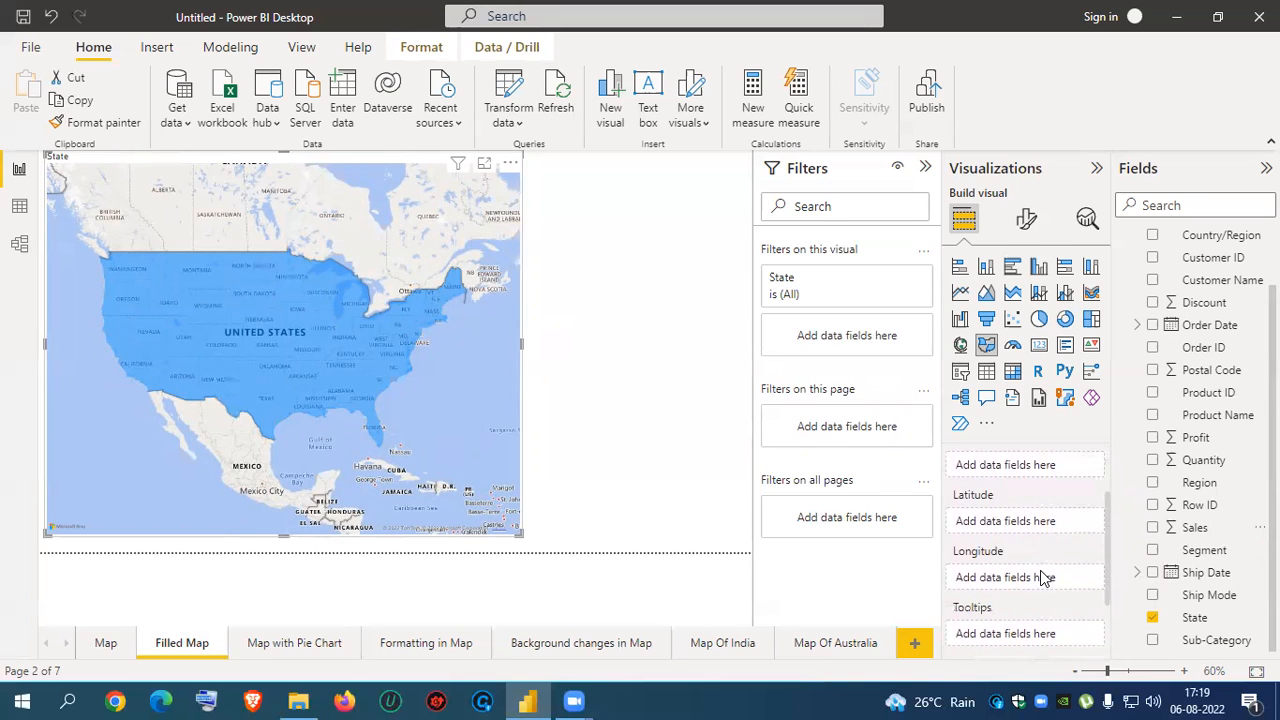
scroll(1041, 572, "up", 2)
scroll(1040, 573, "up", 1)
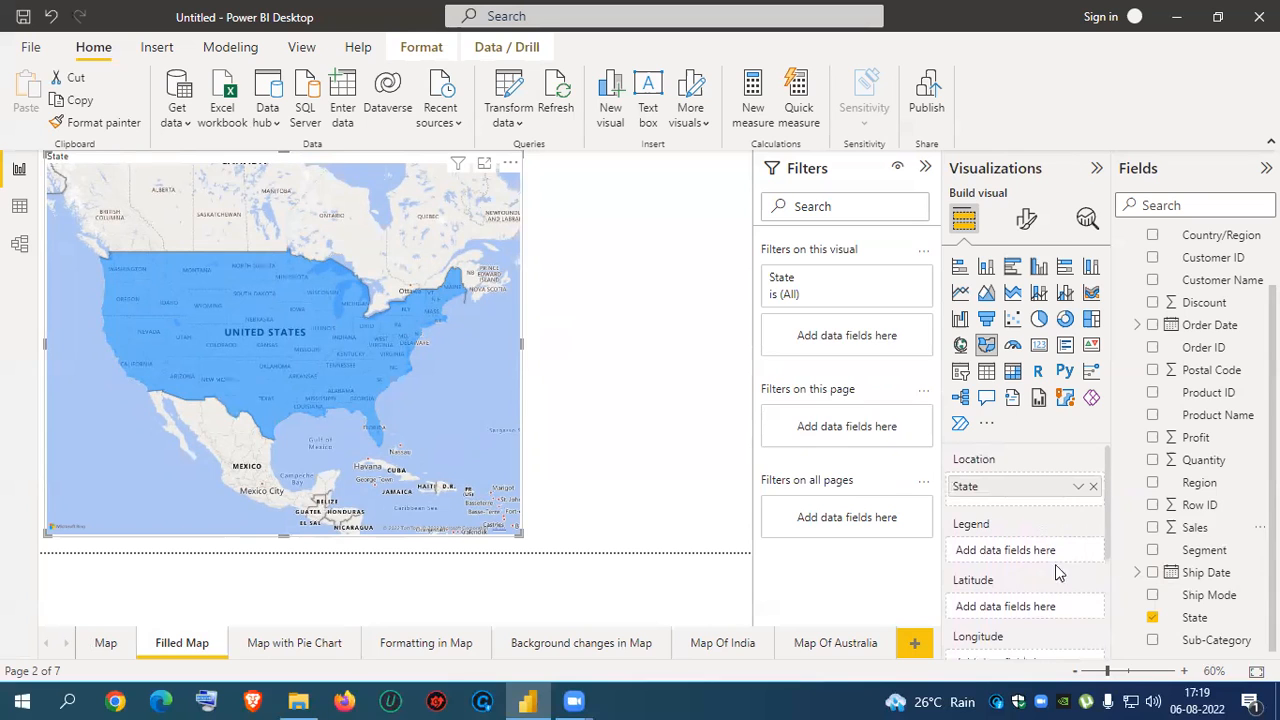
- Color the filled map's states by region, using Region as the legend field
left_click_drag(1210, 490, 1042, 560)
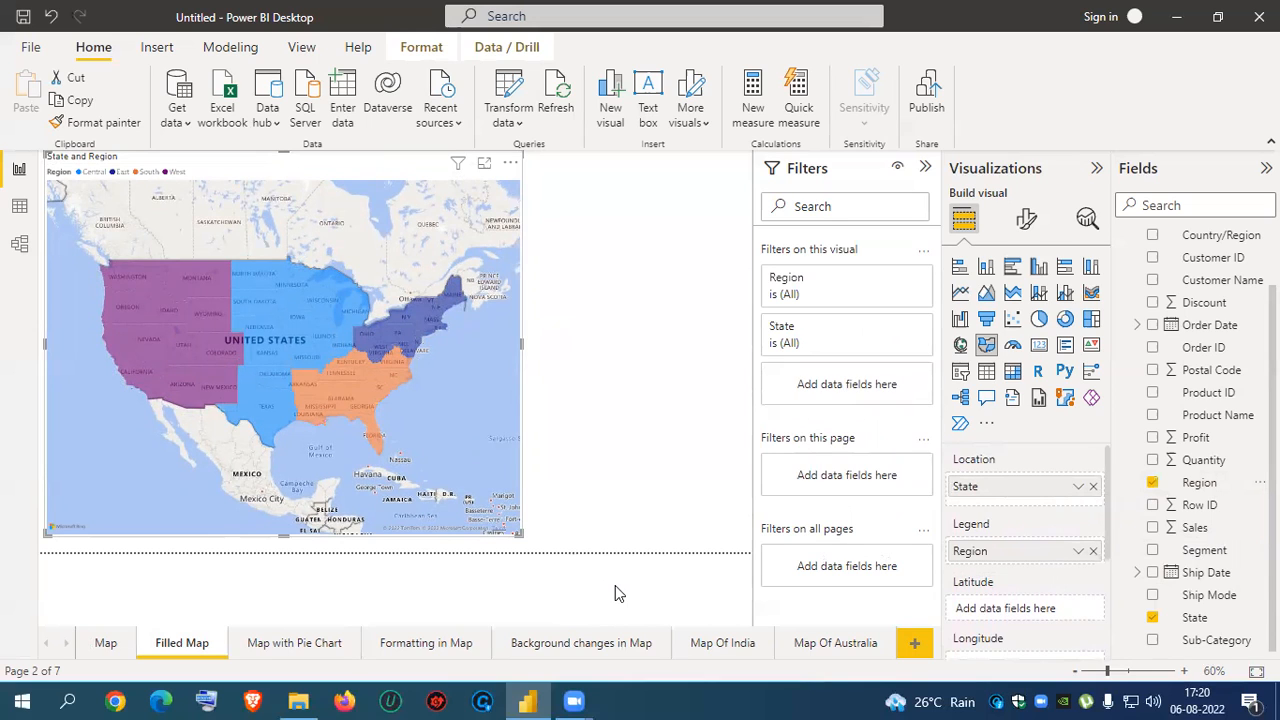
scroll(1030, 553, "down", 1)
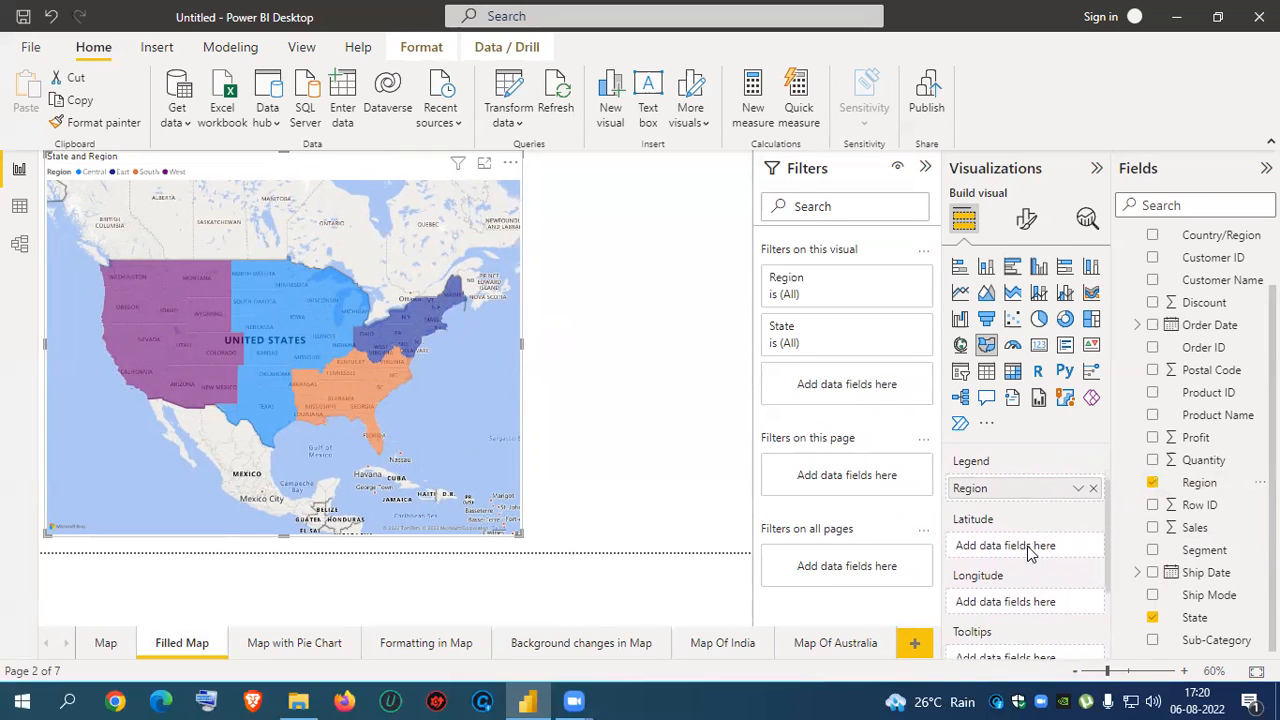
scroll(1030, 553, "down", 2)
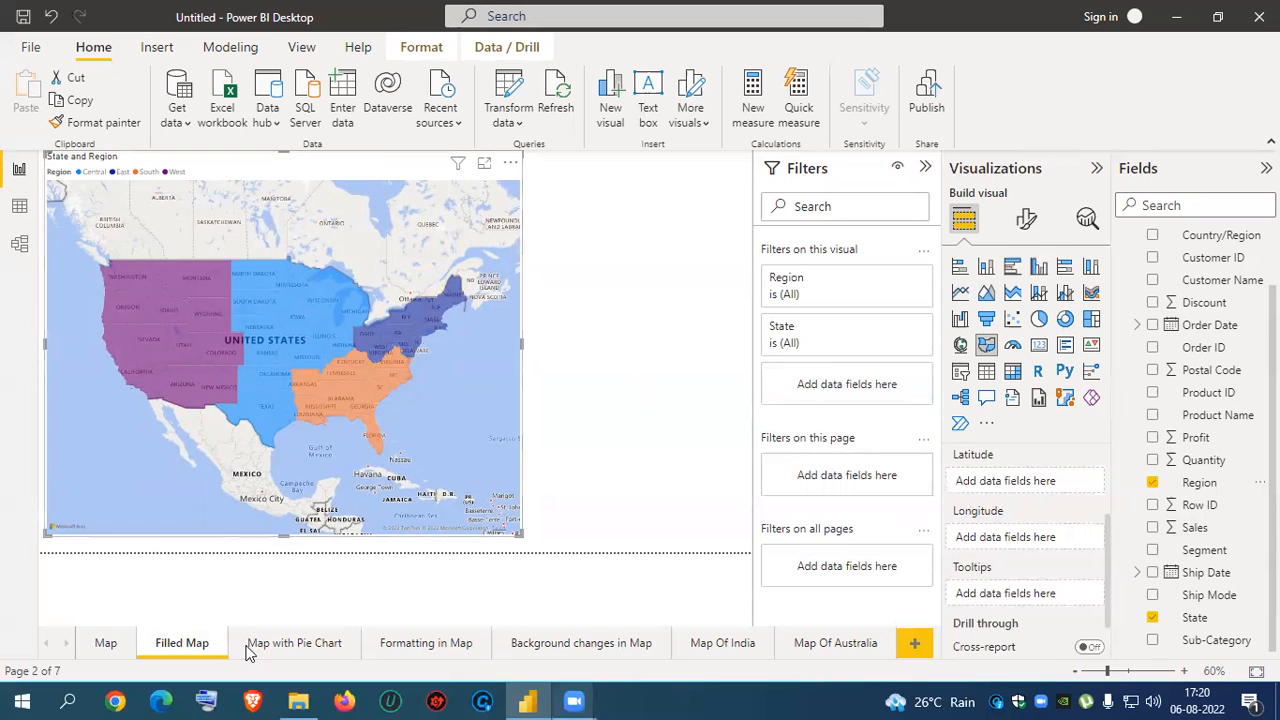
scroll(1017, 540, "down", 1)
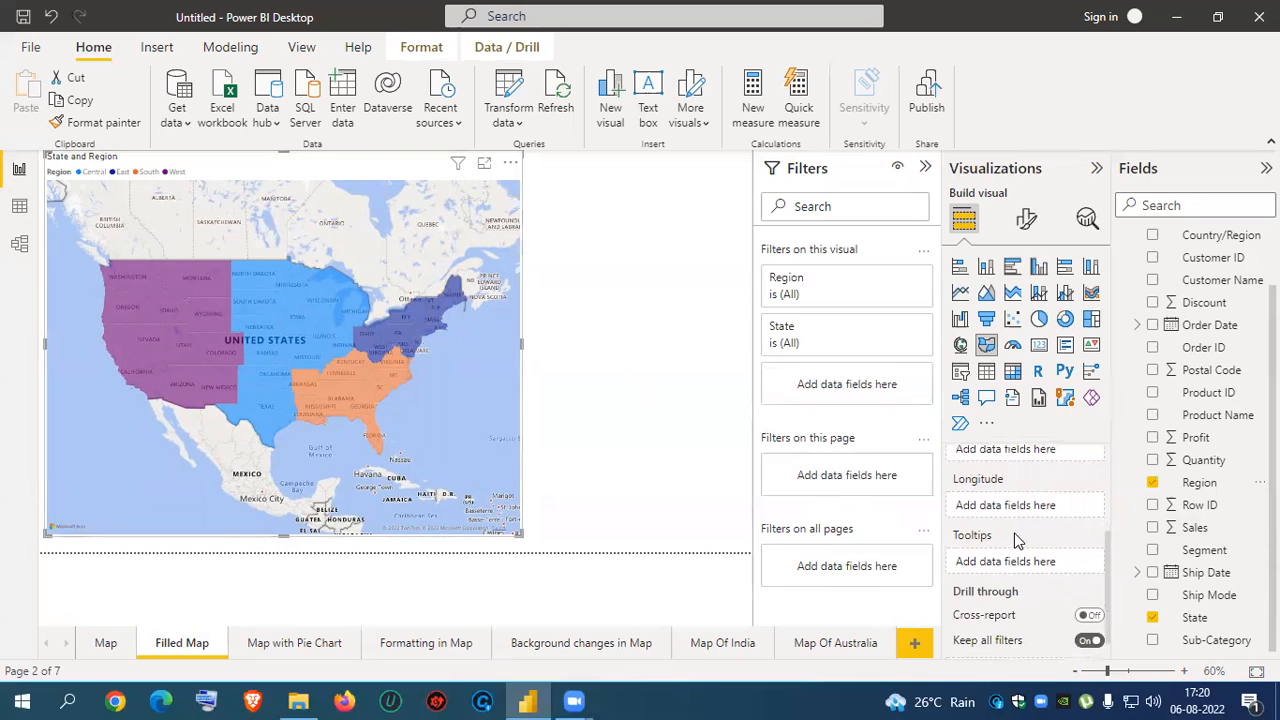
scroll(1017, 540, "up", 3)
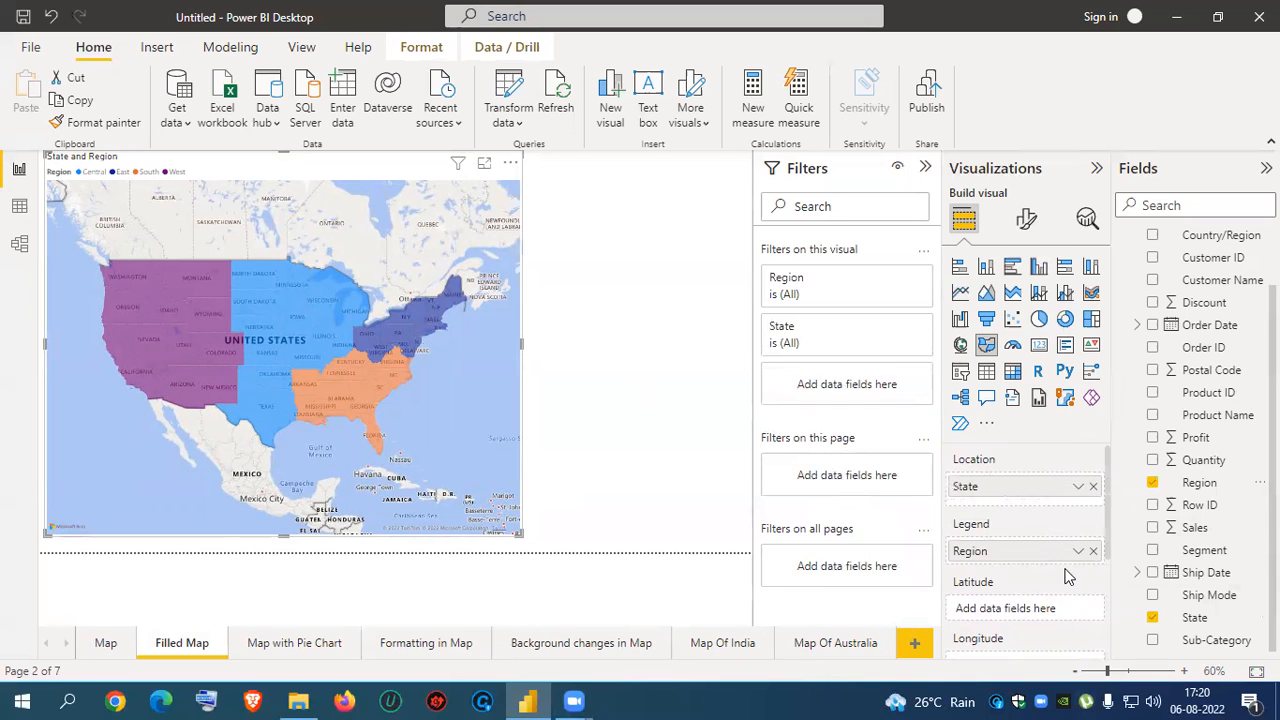
scroll(1063, 571, "down", 1)
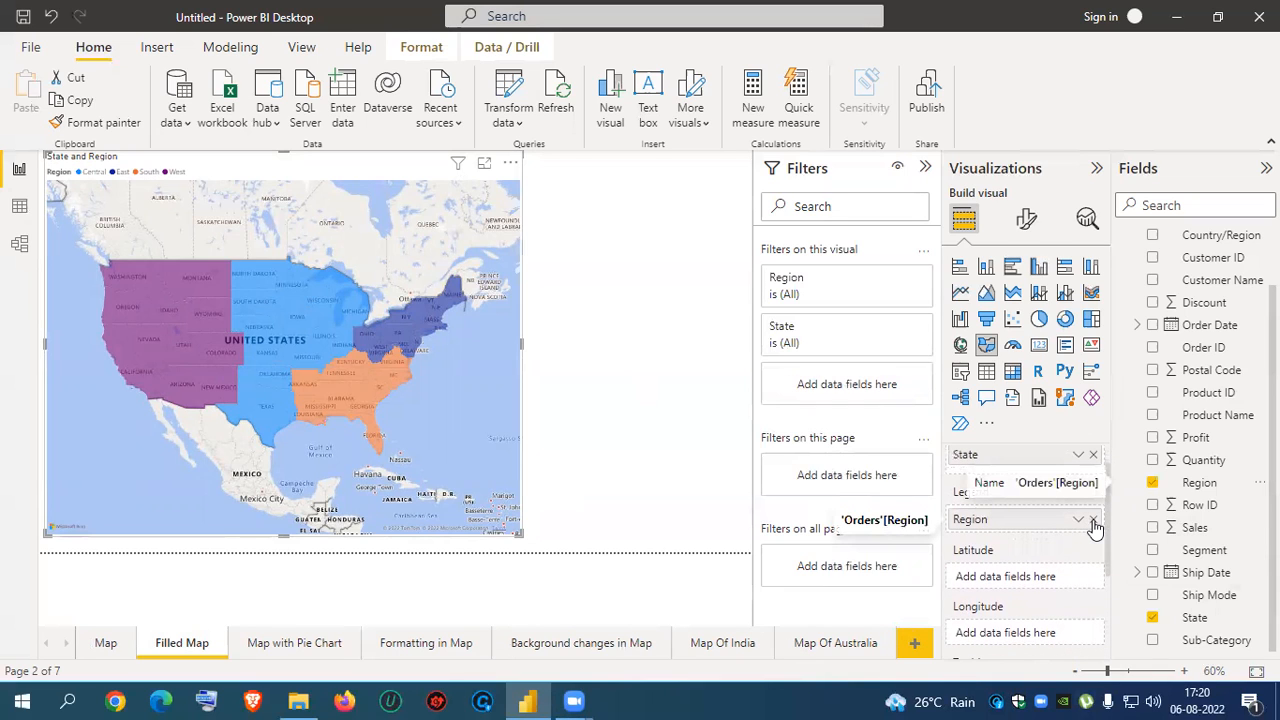
- Replace Region with Category as the filled map's legend field, and clear the legend again
left_click(1093, 520)
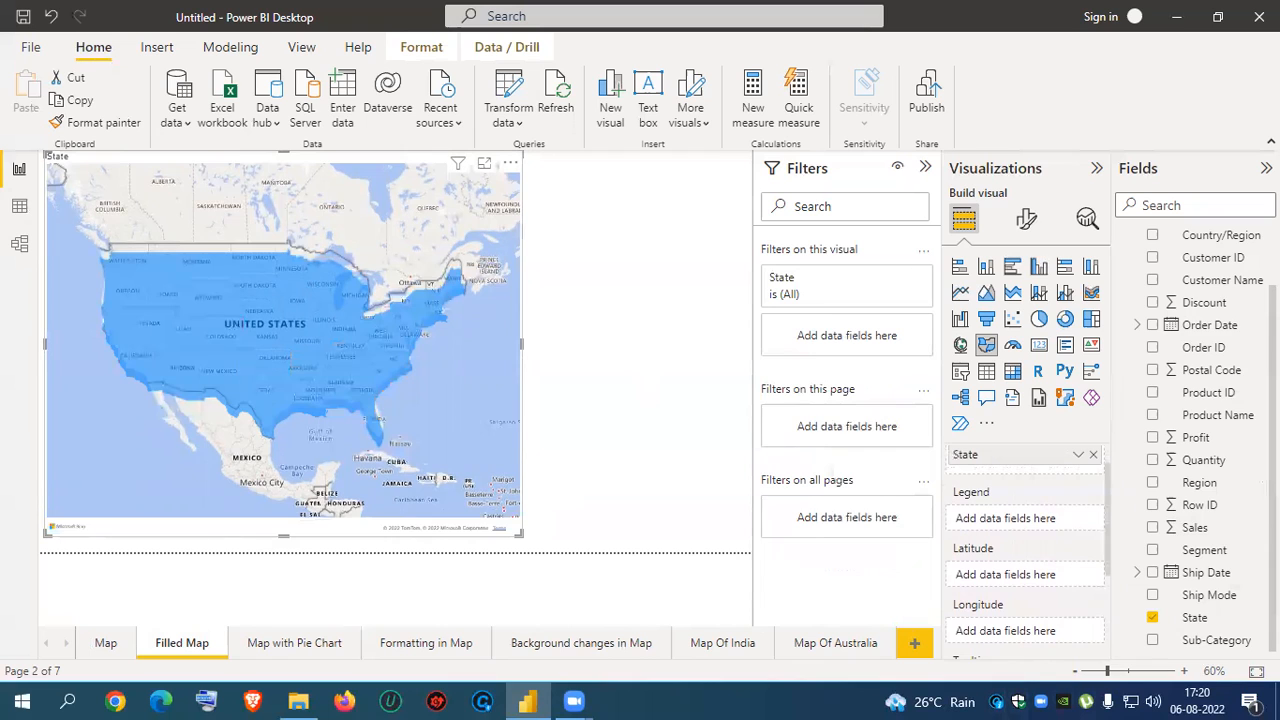
scroll(1248, 460, "up", 2)
left_click_drag(1200, 260, 1037, 517)
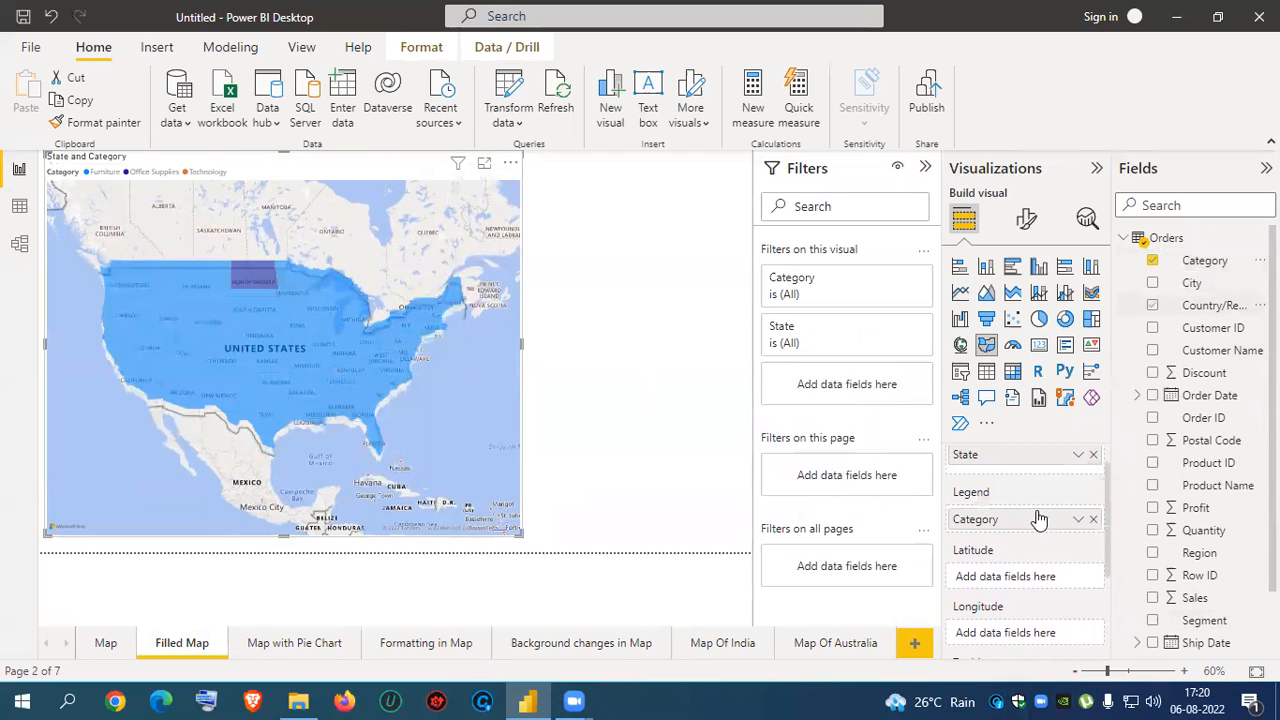
left_click(1094, 519)
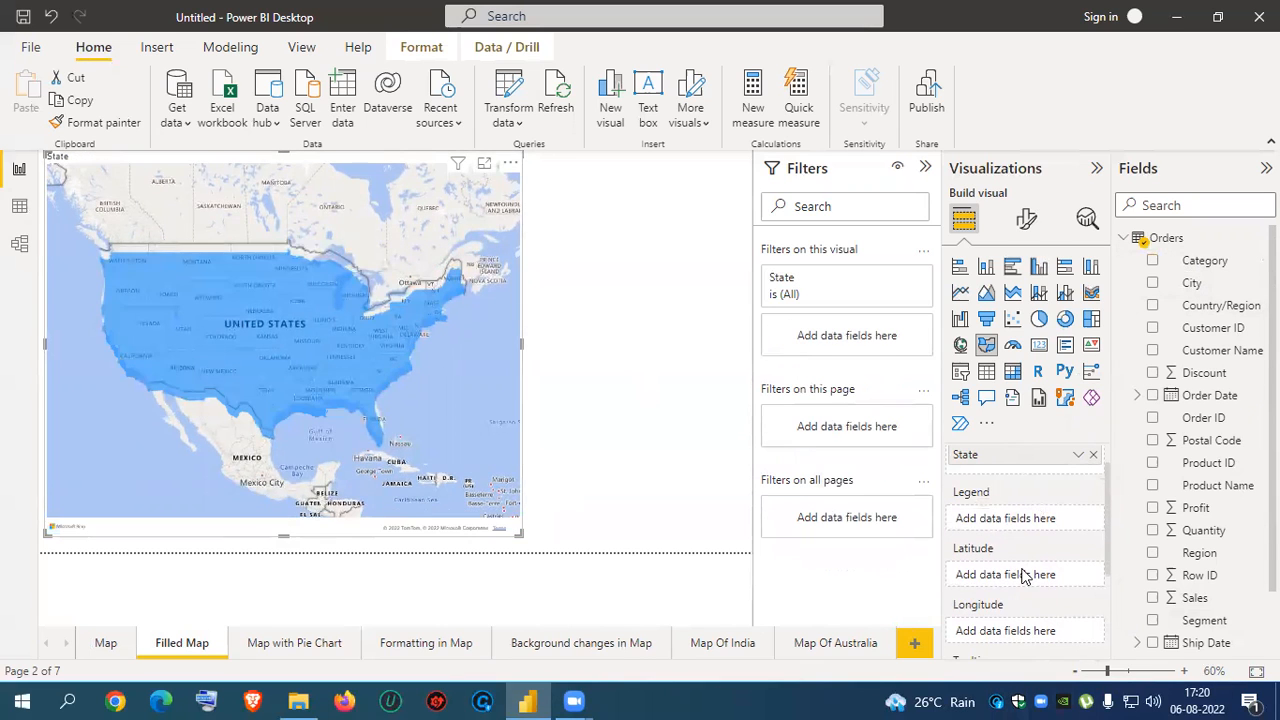
- Try Sales as the filled map's latitude field
scroll(1022, 584, "down", 3)
scroll(1025, 566, "up", 3)
scroll(1024, 566, "up", 1)
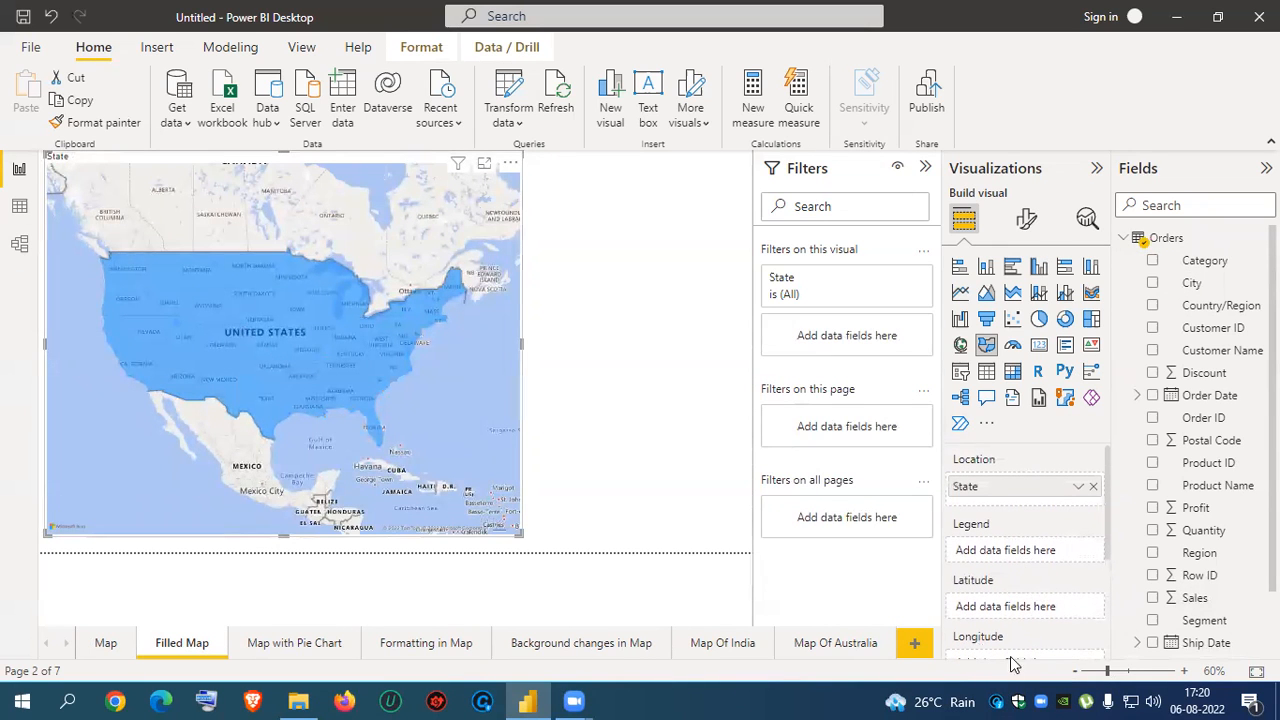
scroll(1038, 590, "down", 1)
scroll(1038, 590, "down", 1)
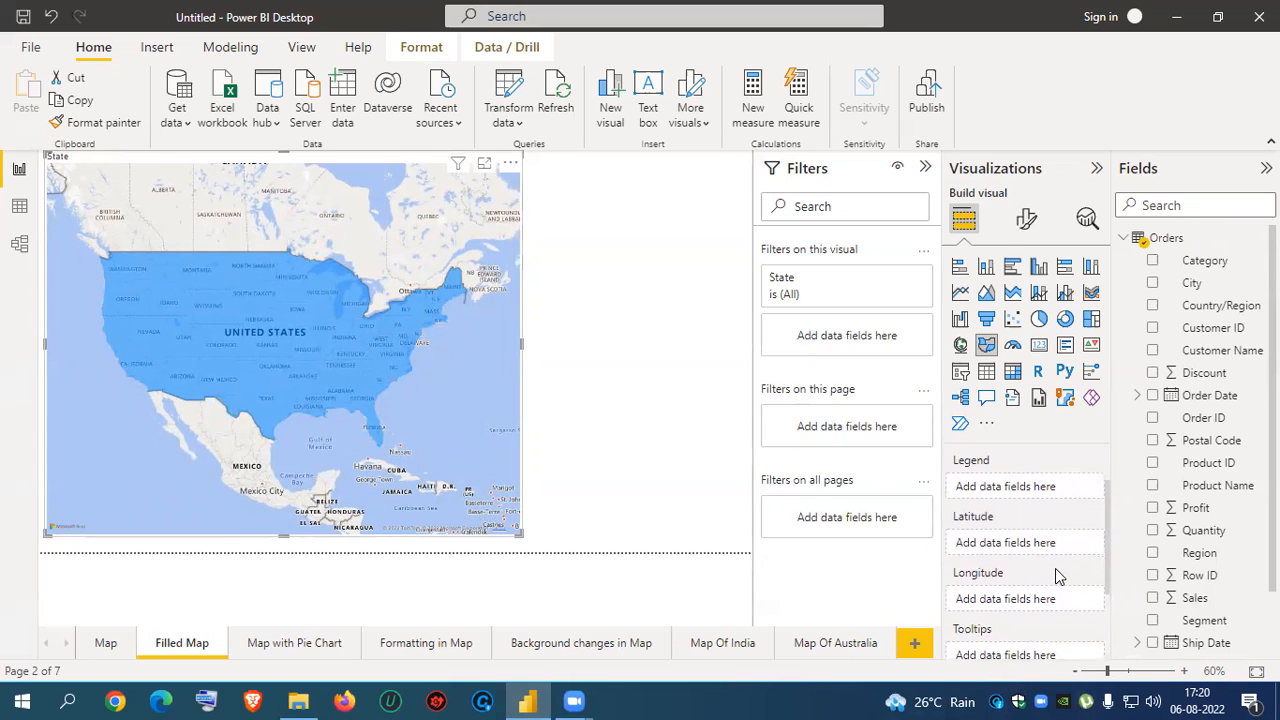
scroll(1055, 568, "down", 1)
scroll(1045, 562, "up", 3)
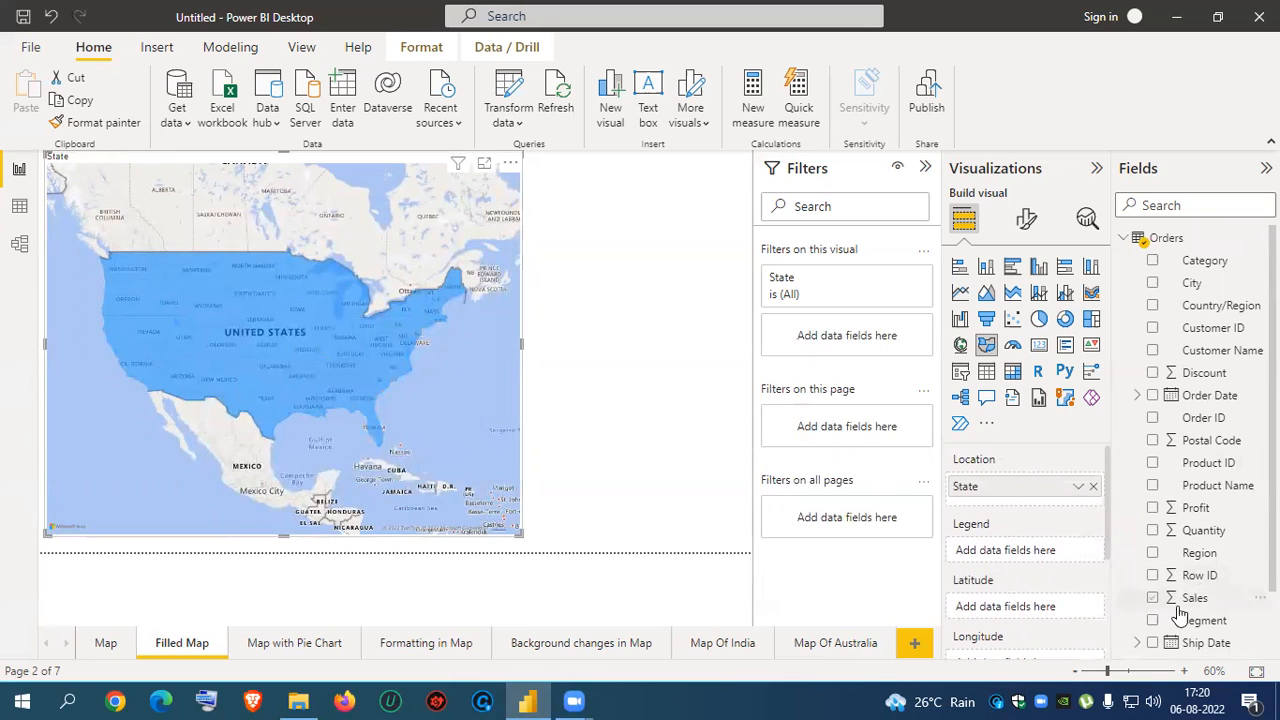
left_click_drag(1194, 594, 1037, 612)
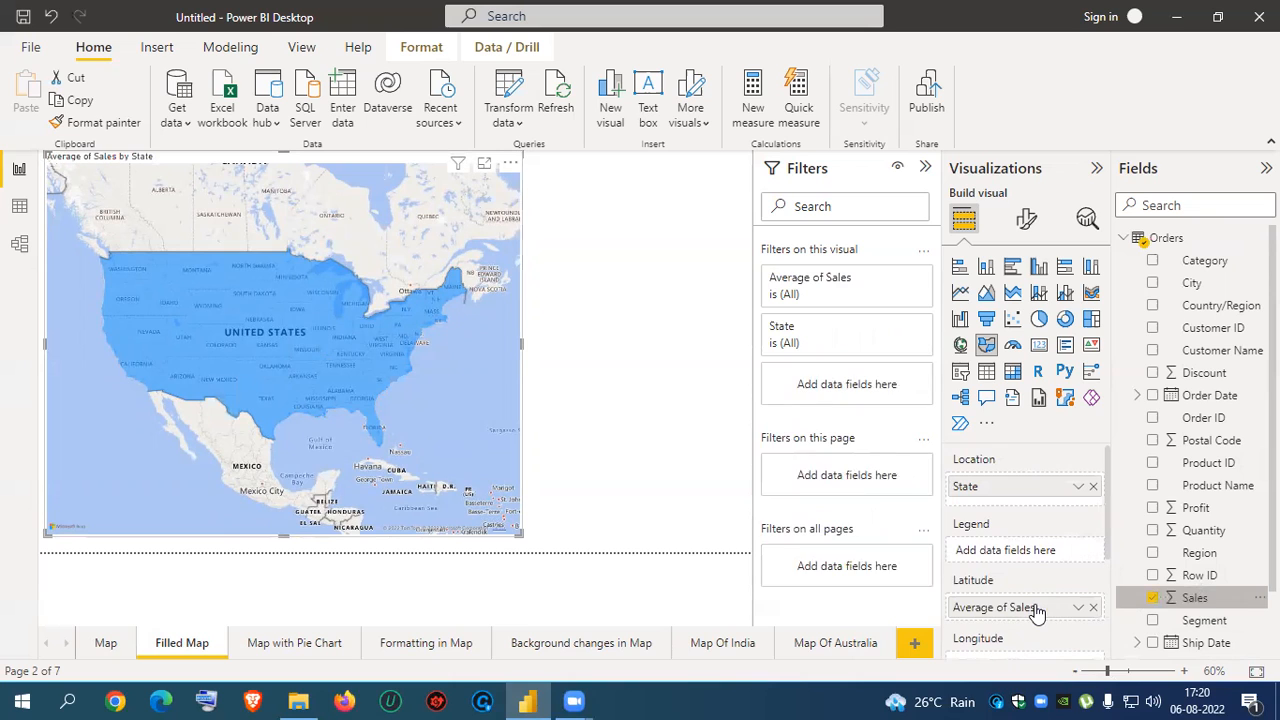
- Remove the Sales field from the filled map's latitude
scroll(1030, 557, "down", 2)
scroll(1025, 553, "down", 2)
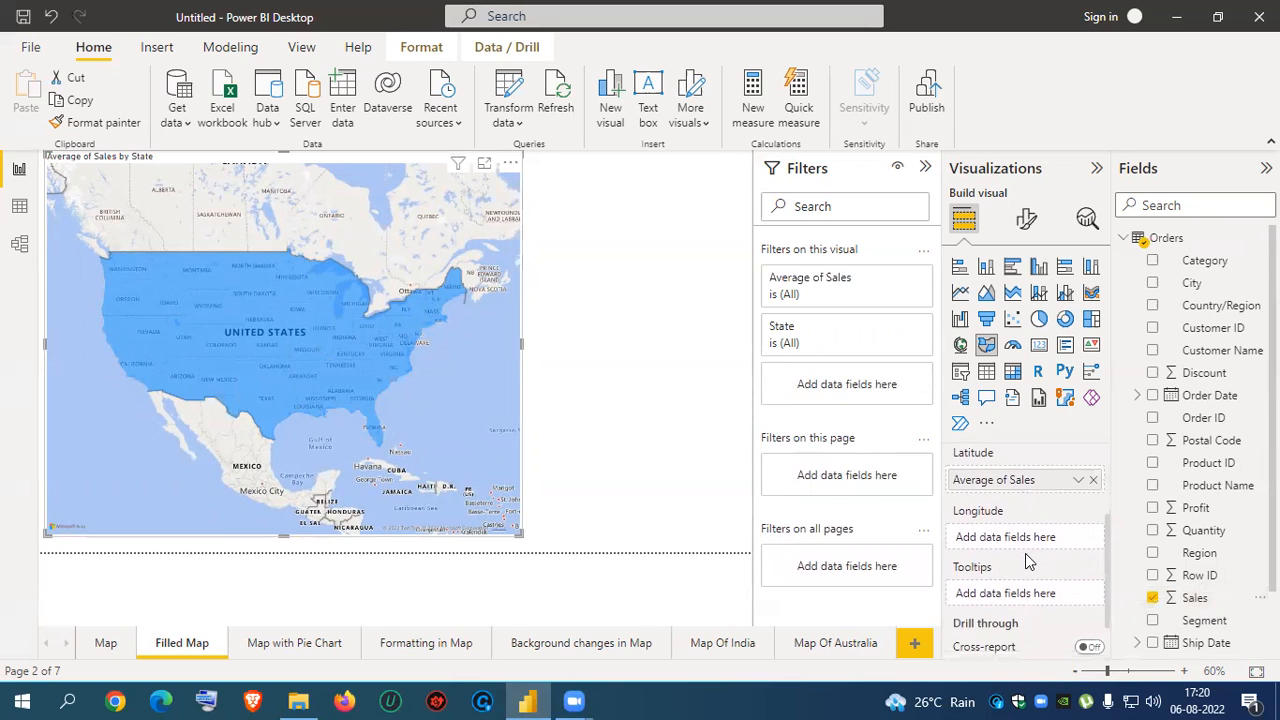
scroll(1027, 561, "down", 1)
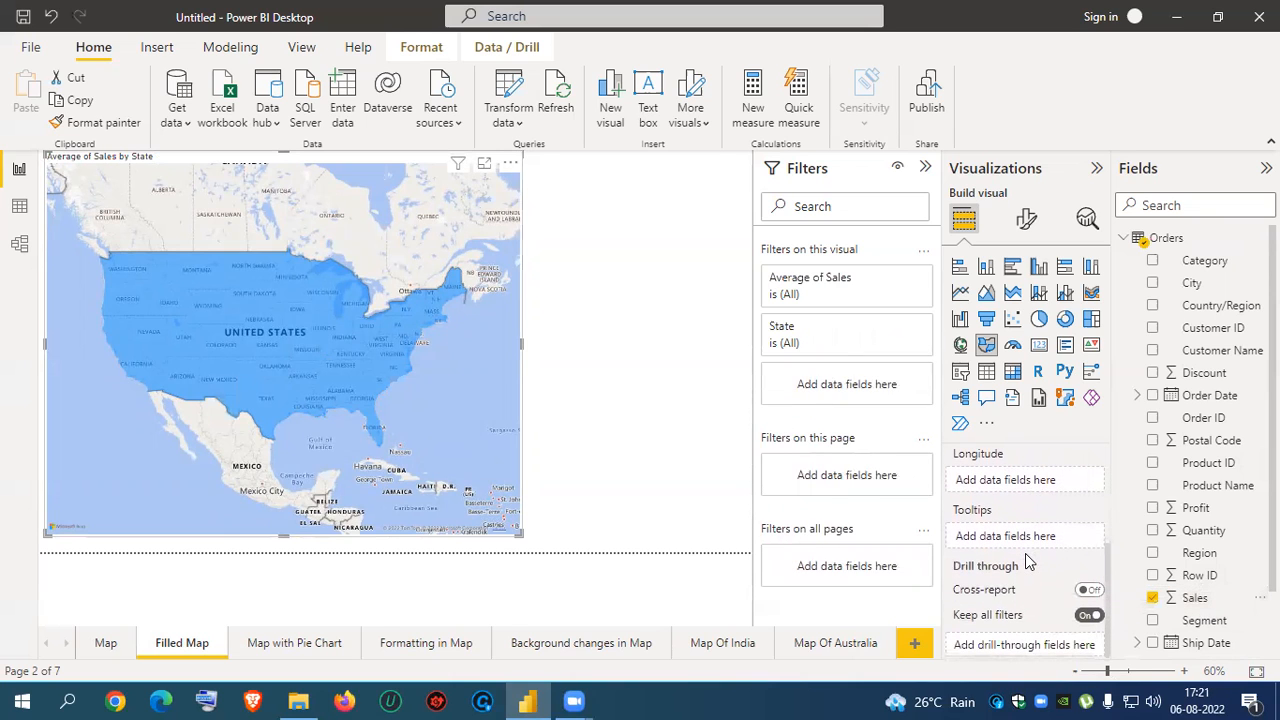
scroll(1025, 553, "up", 3)
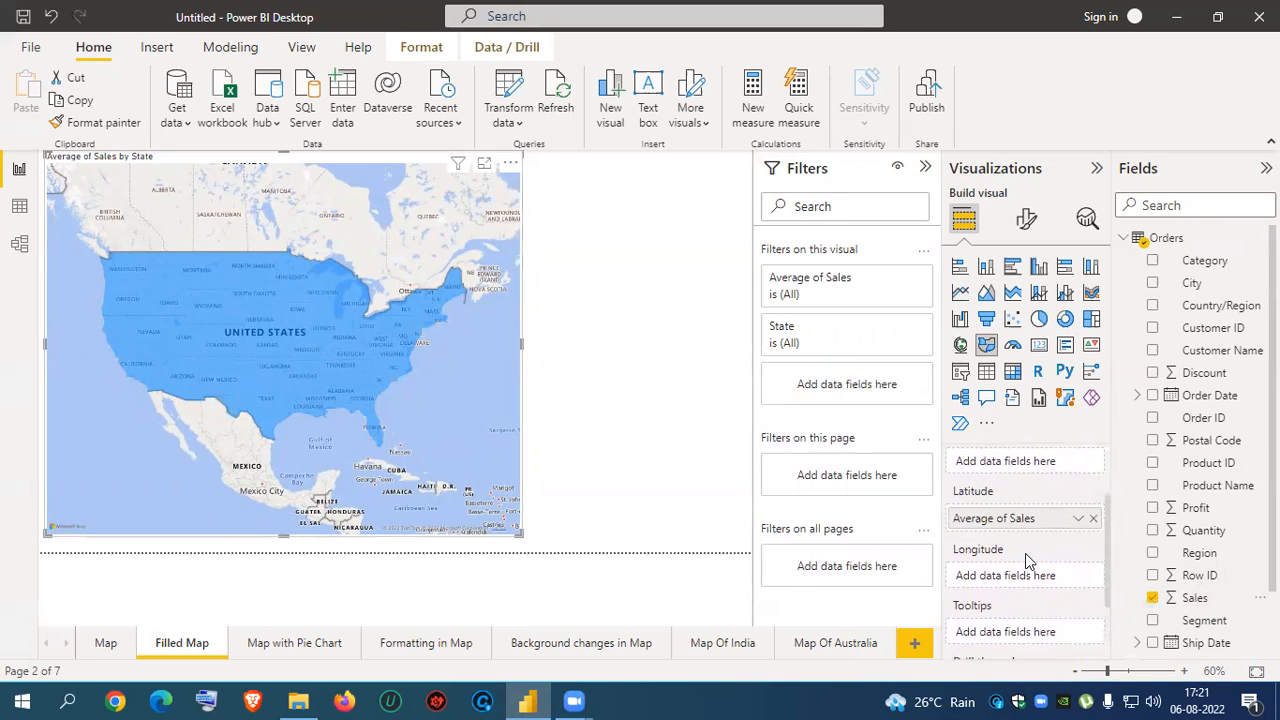
left_click(1094, 551)
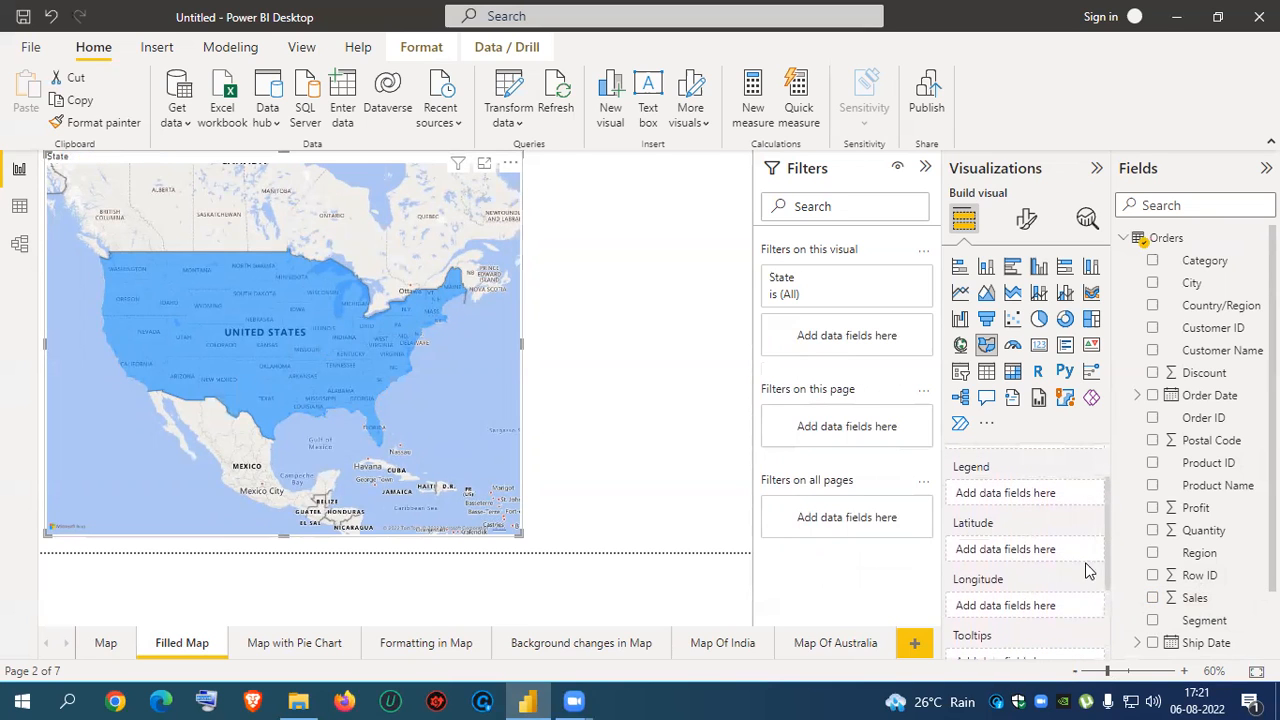
scroll(1055, 591, "up", 1)
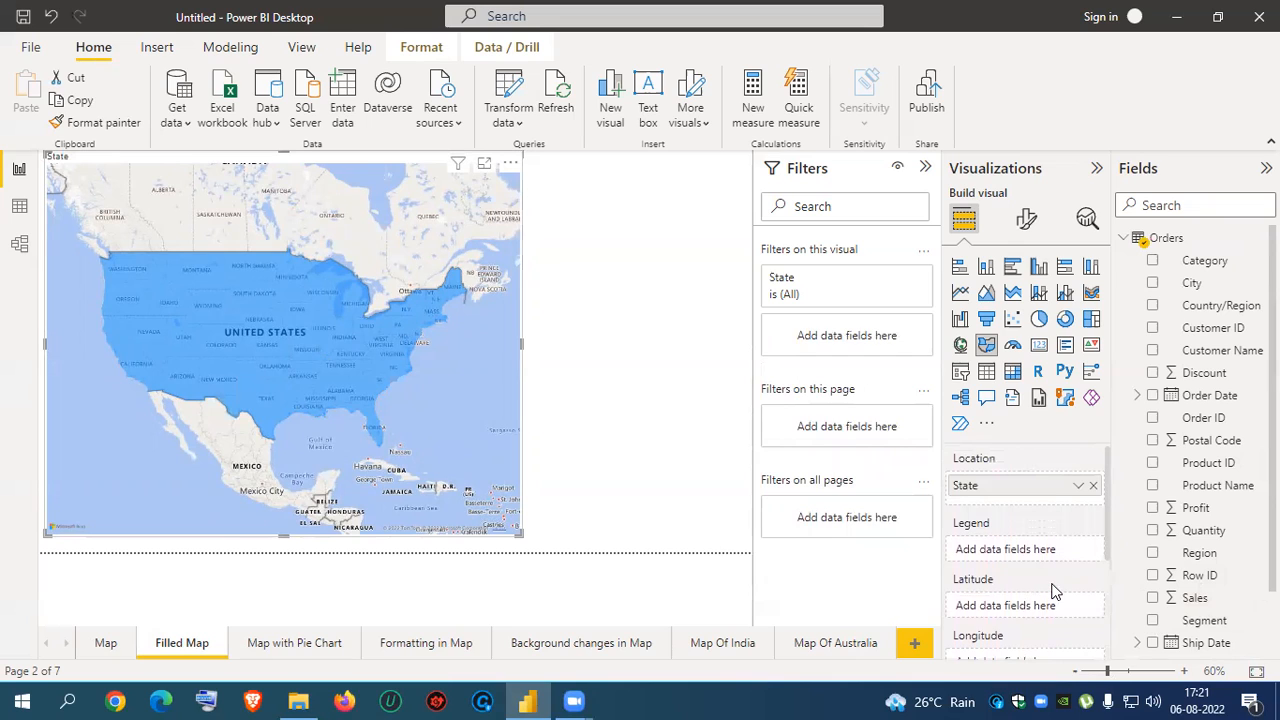
mouse_move(580, 700)
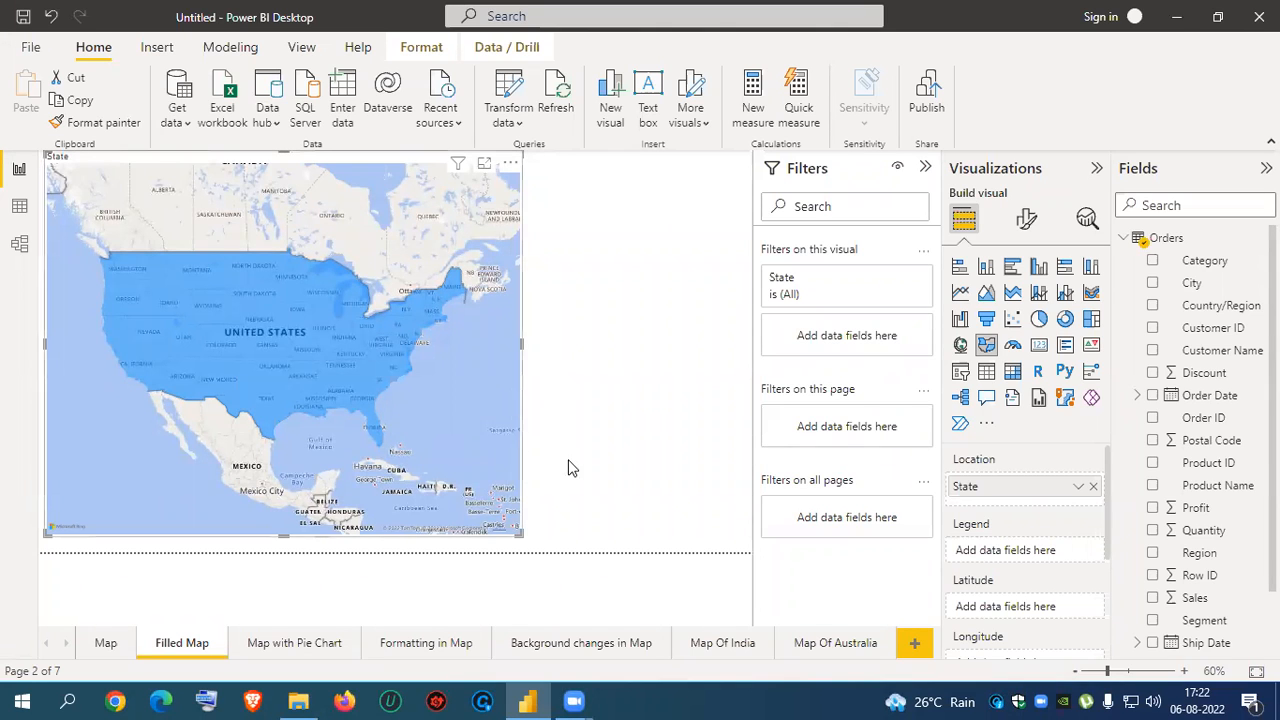
scroll(1234, 600, "down", 2)
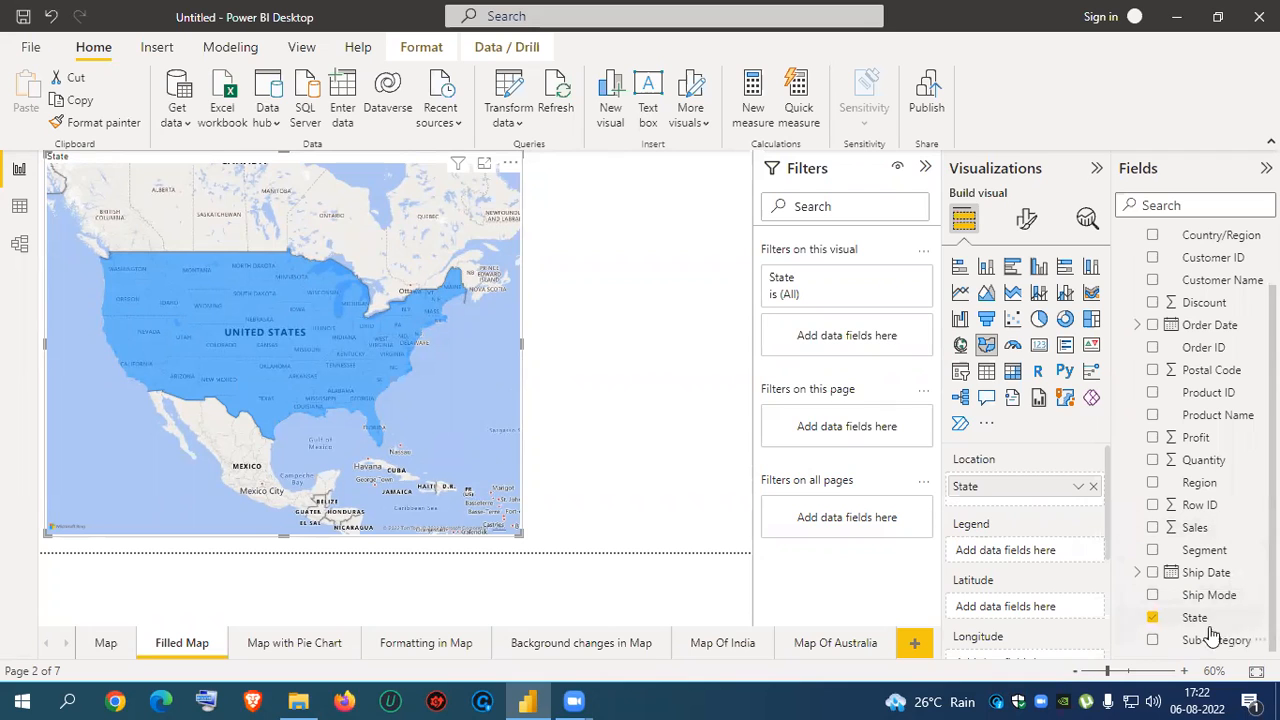
- Try State as the filled map's legend field, and replace it with Region
left_click_drag(1198, 624, 1040, 556)
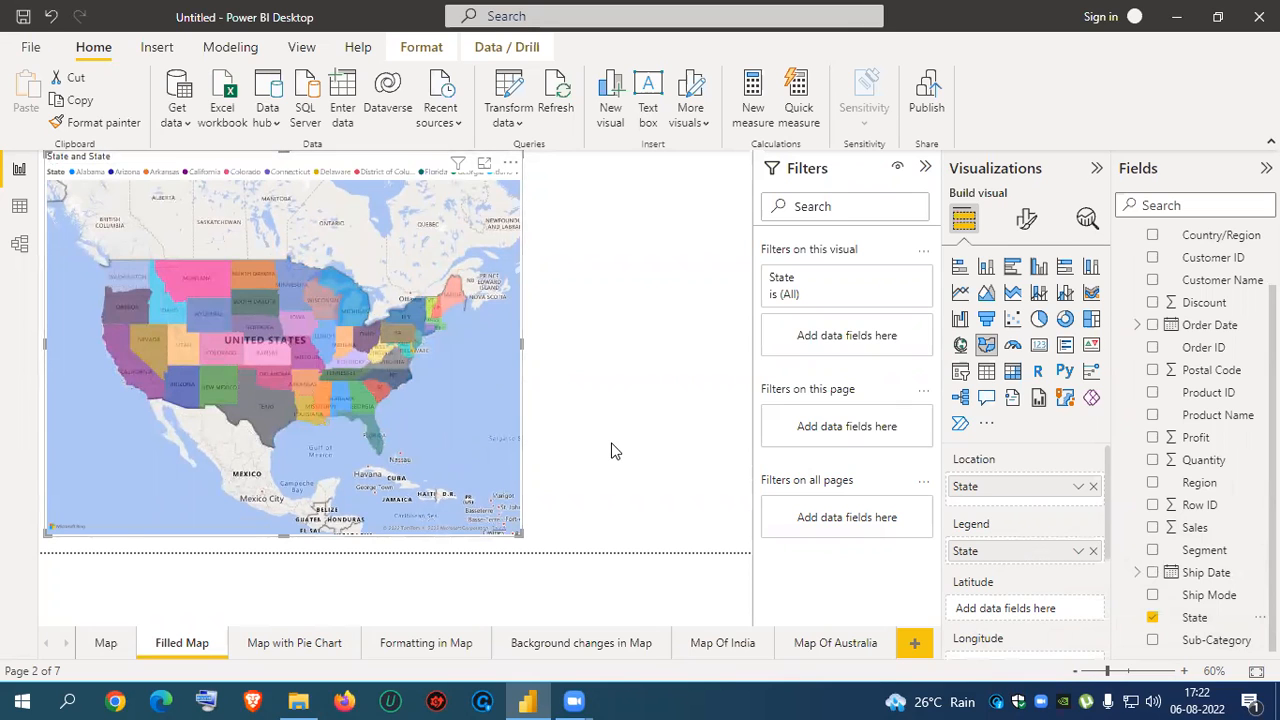
left_click(1093, 551)
left_click_drag(1213, 487, 1040, 560)
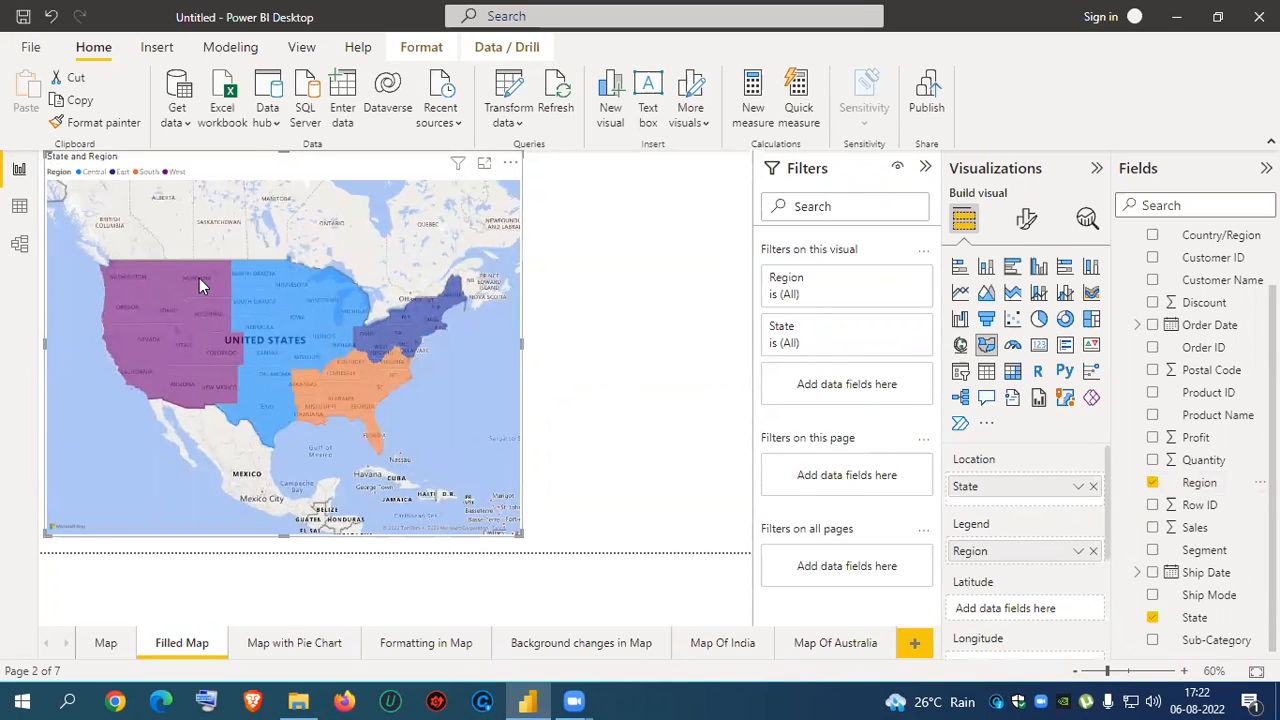
mouse_move(199, 286)
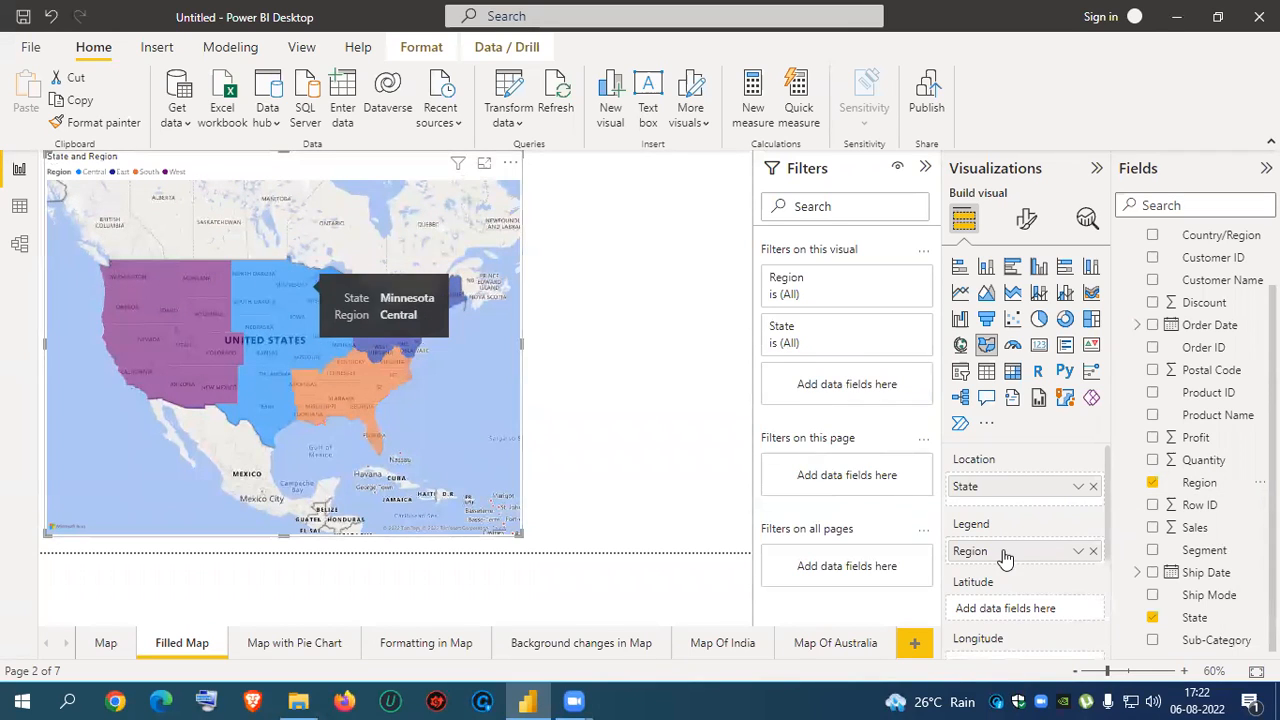
- Add Profit to the filled map's tooltips
scroll(1003, 557, "down", 1)
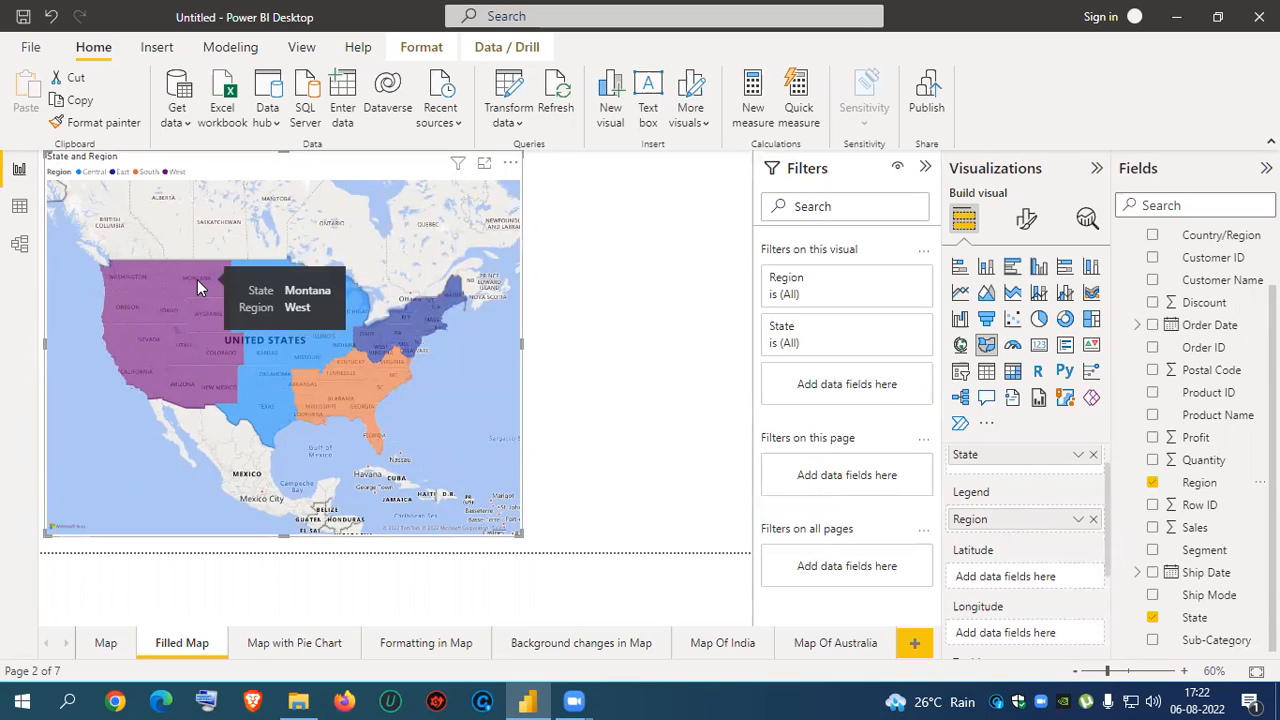
scroll(1025, 553, "down", 2)
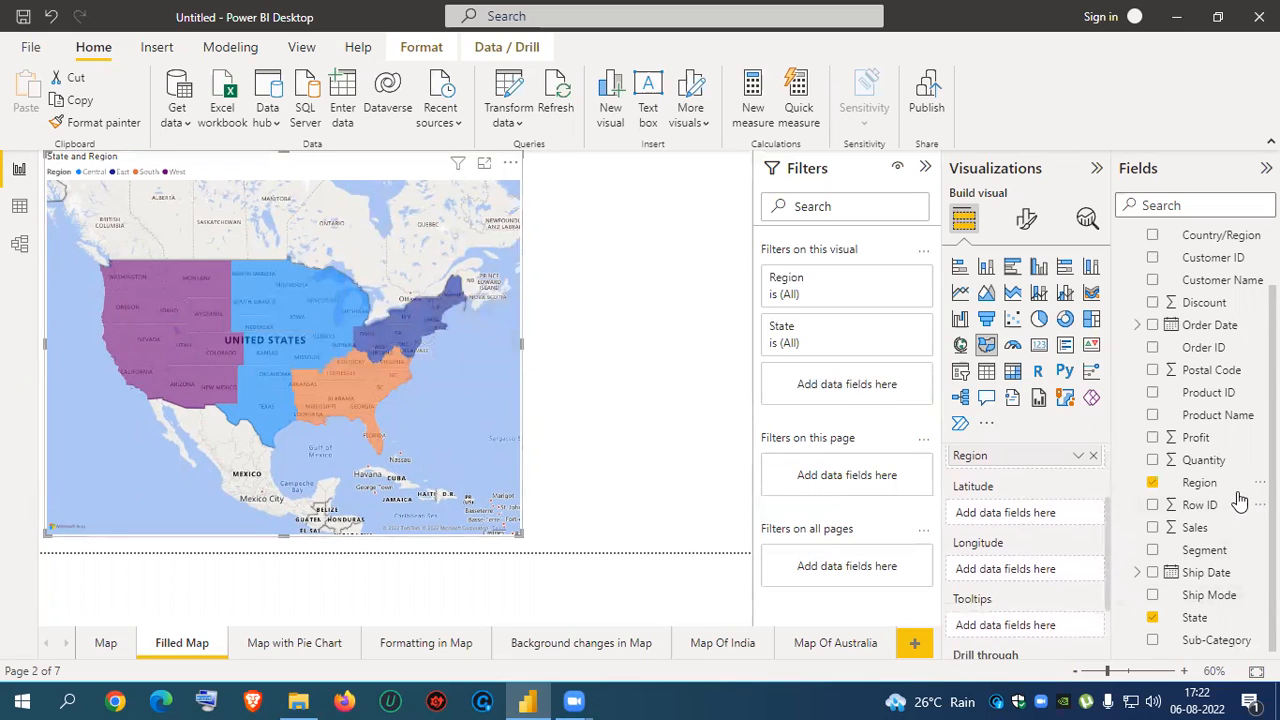
left_click_drag(1207, 445, 1050, 626)
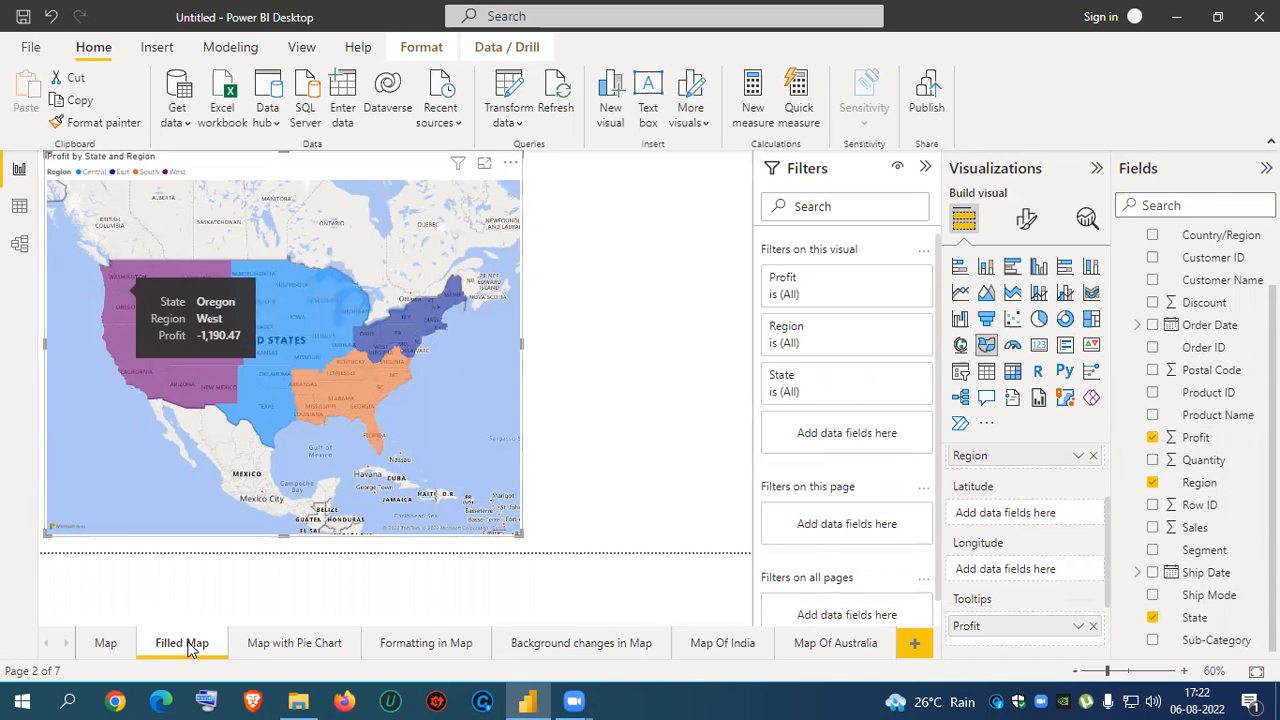
- Add an enlarged bubble map visual to the Map with Pie Chart page, with State as its location field
left_click(259, 646)
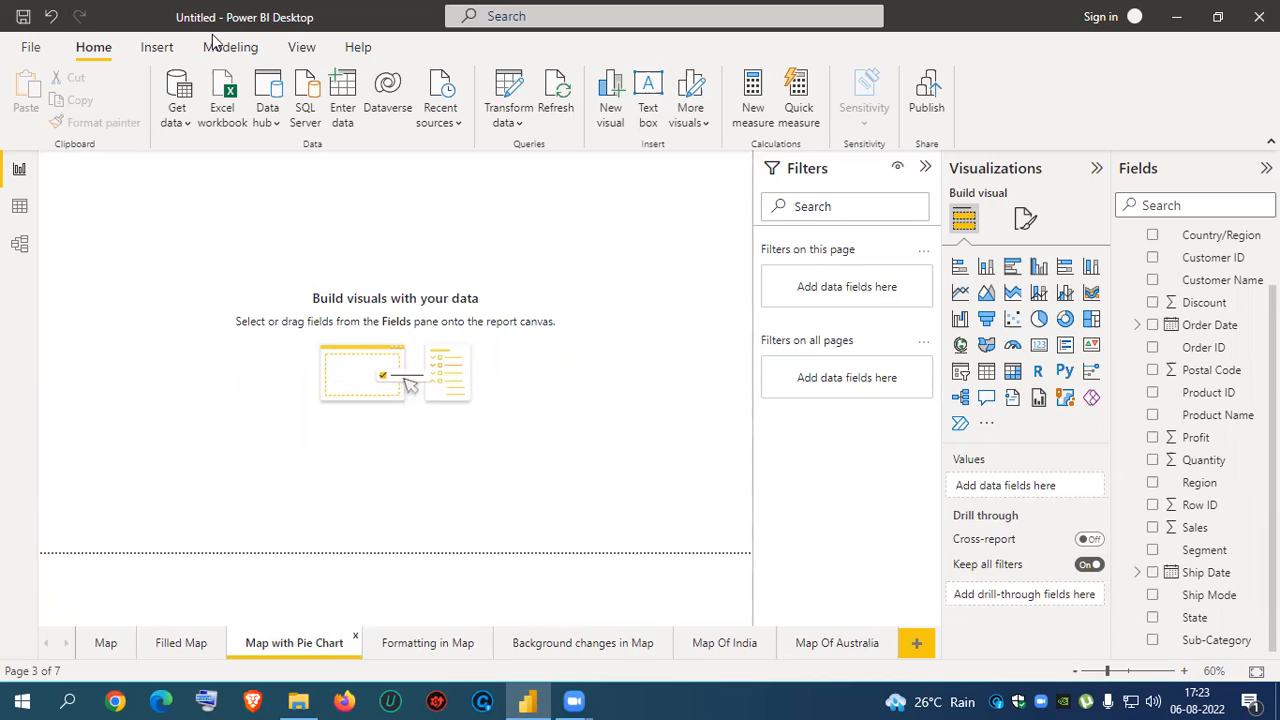
left_click(960, 345)
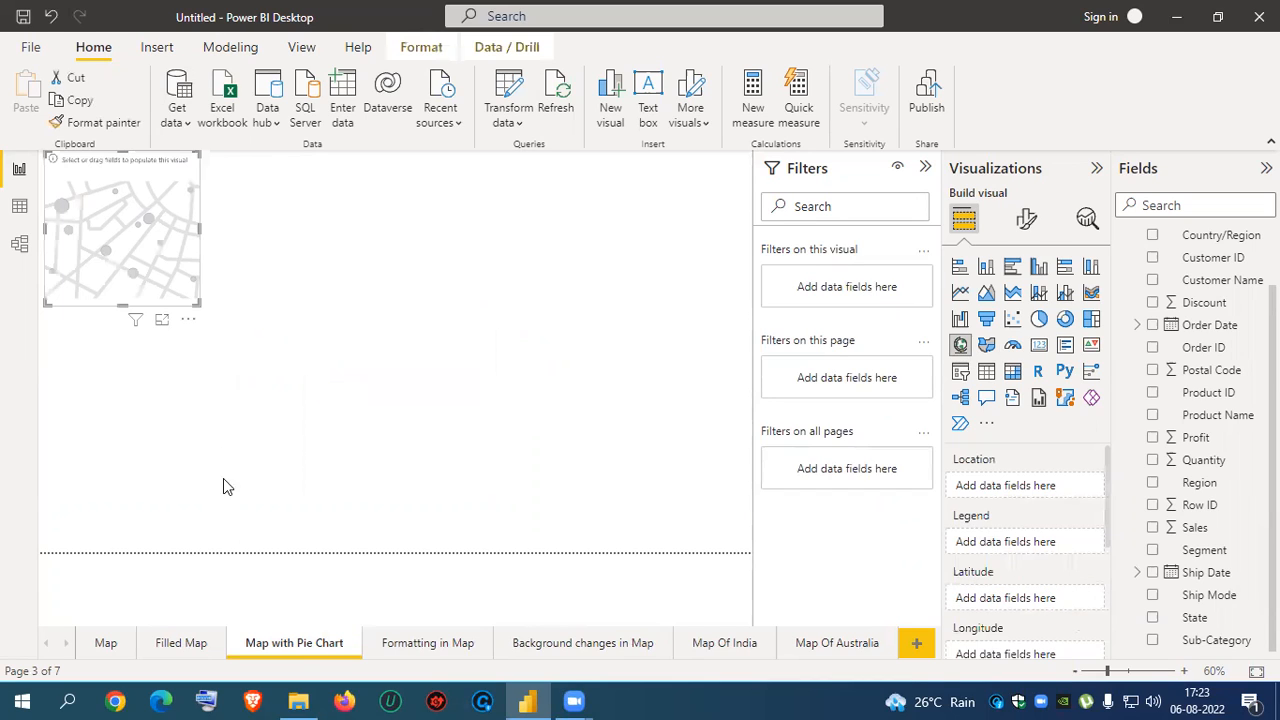
left_click_drag(203, 306, 589, 535)
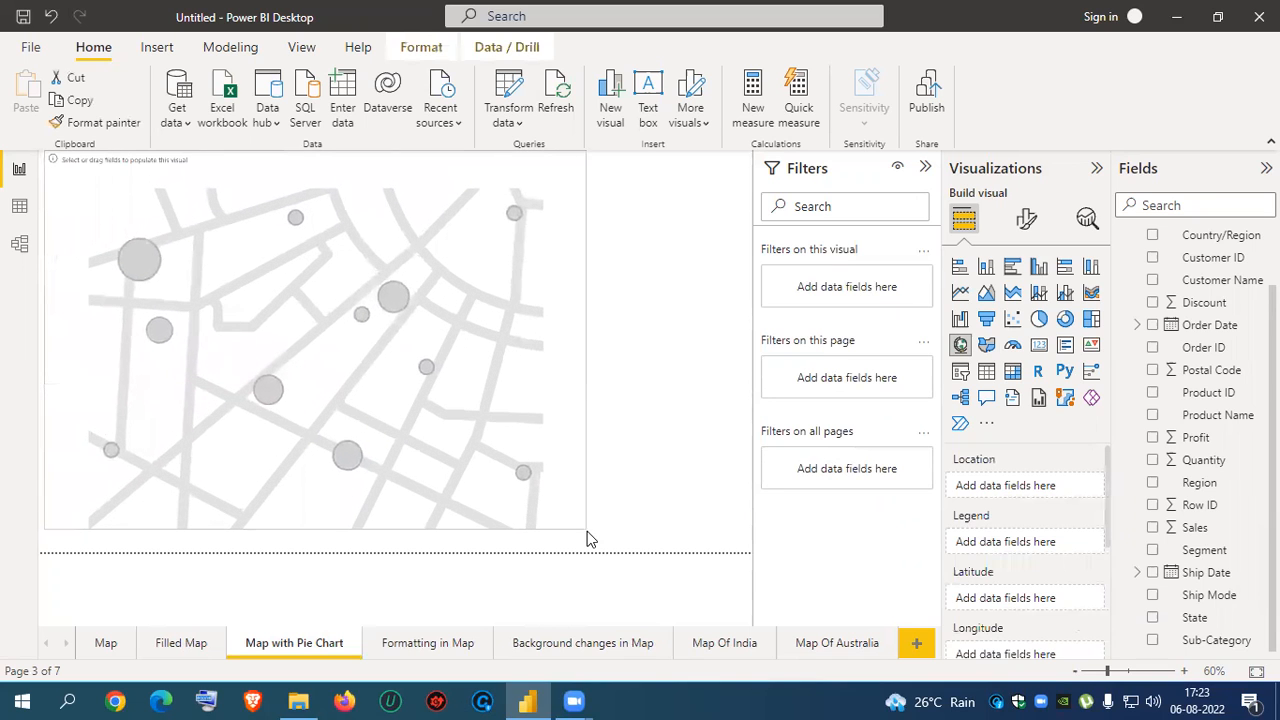
left_click(1153, 618)
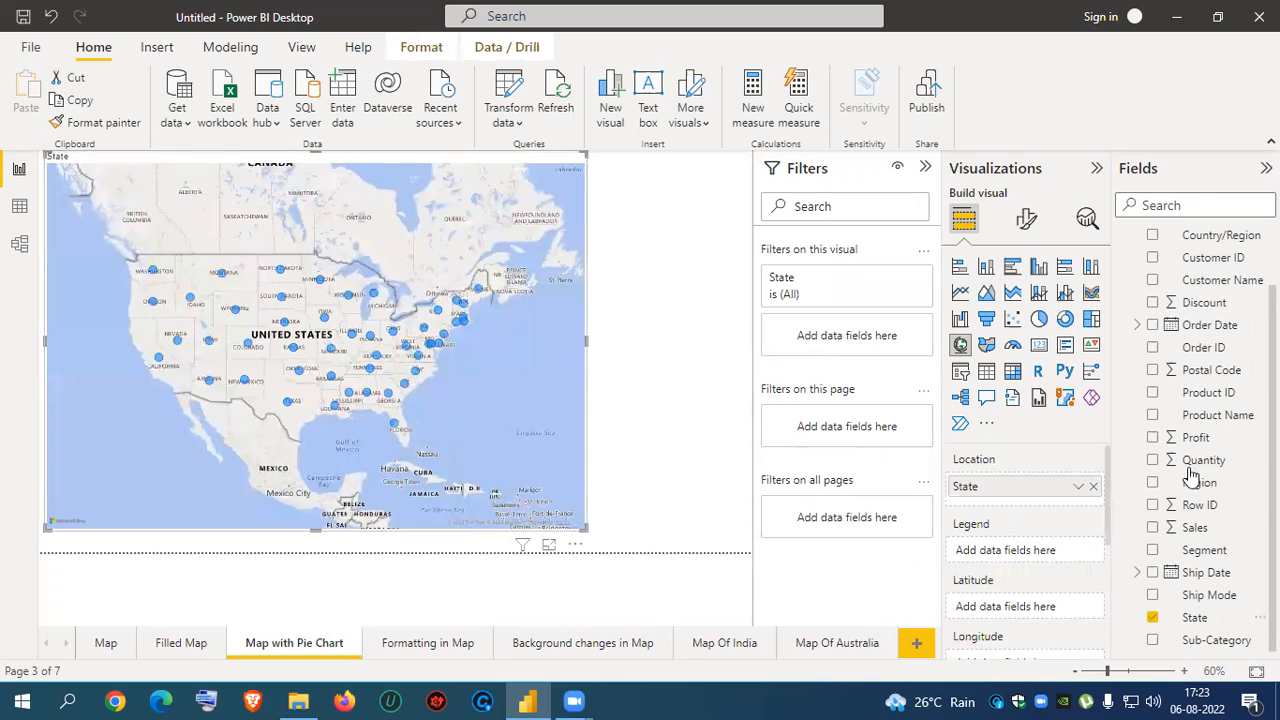
- Split the map's bubbles by Category as the legend field, and widen the visual to nearly the full page
scroll(1223, 495, "up", 2)
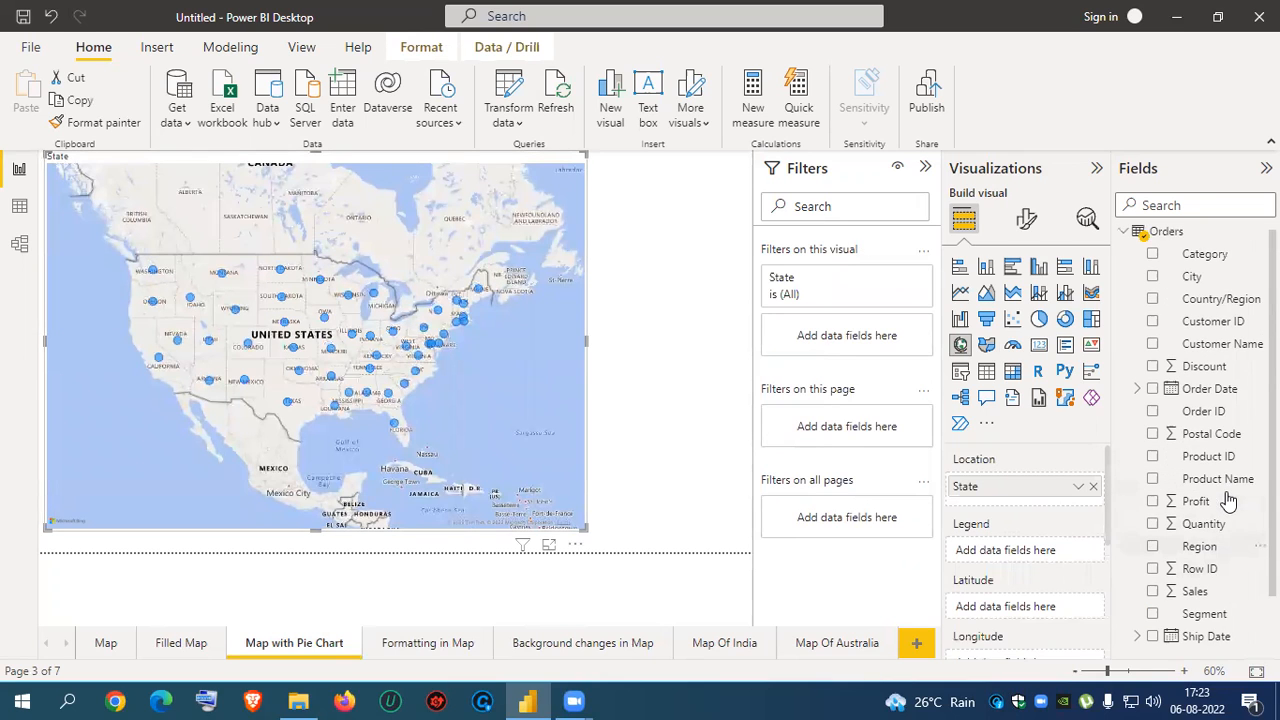
left_click_drag(1160, 261, 1031, 550)
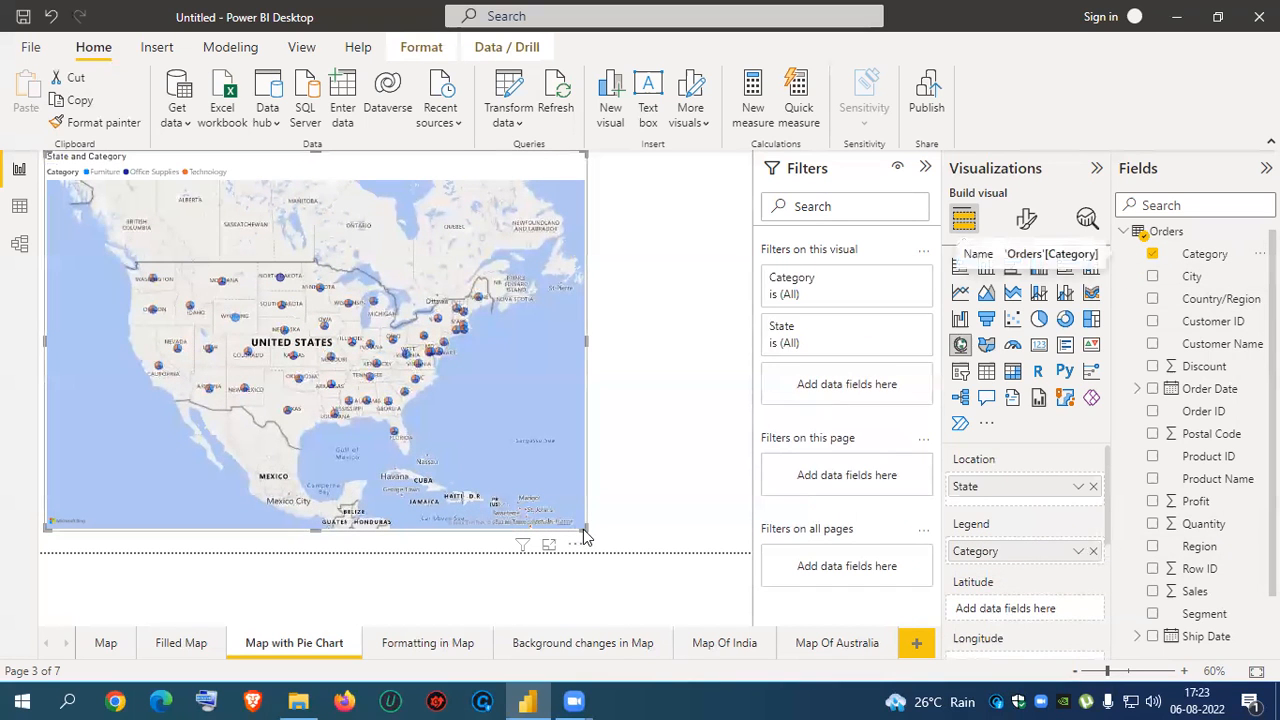
left_click_drag(588, 529, 708, 536)
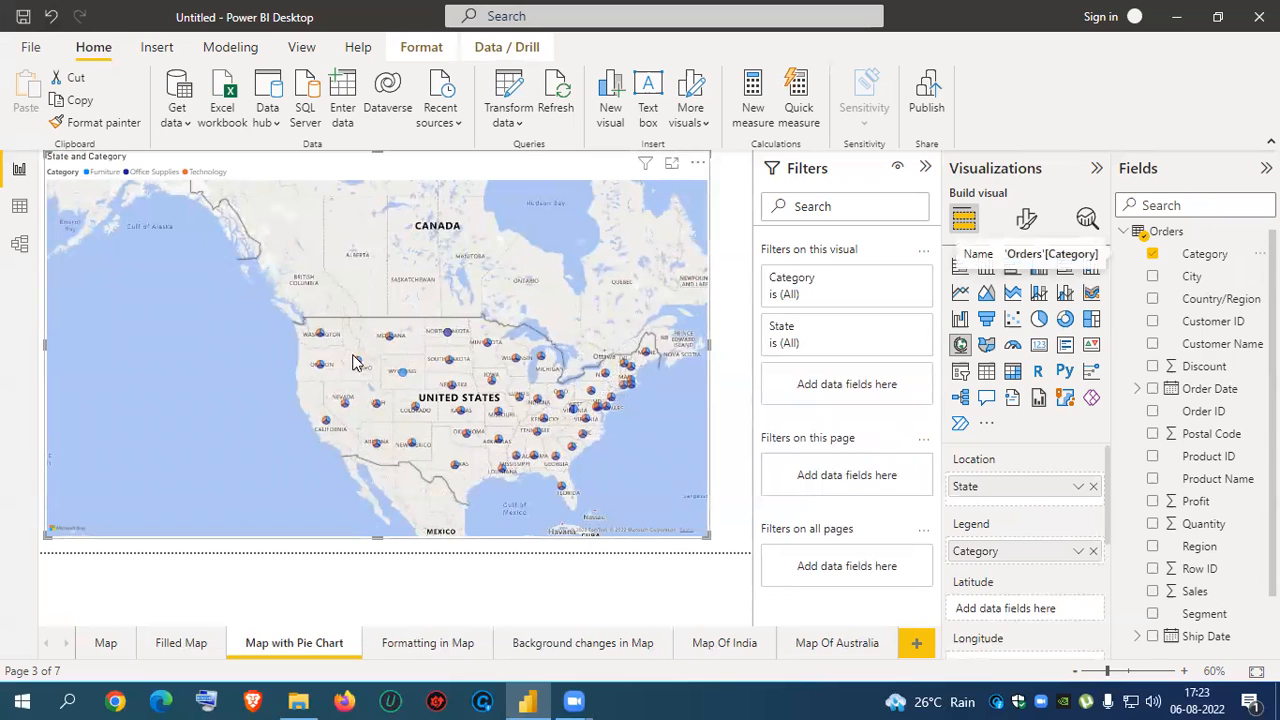
- Size the map's pie bubbles by Sales
scroll(1045, 567, "down", 1)
scroll(1045, 567, "down", 1)
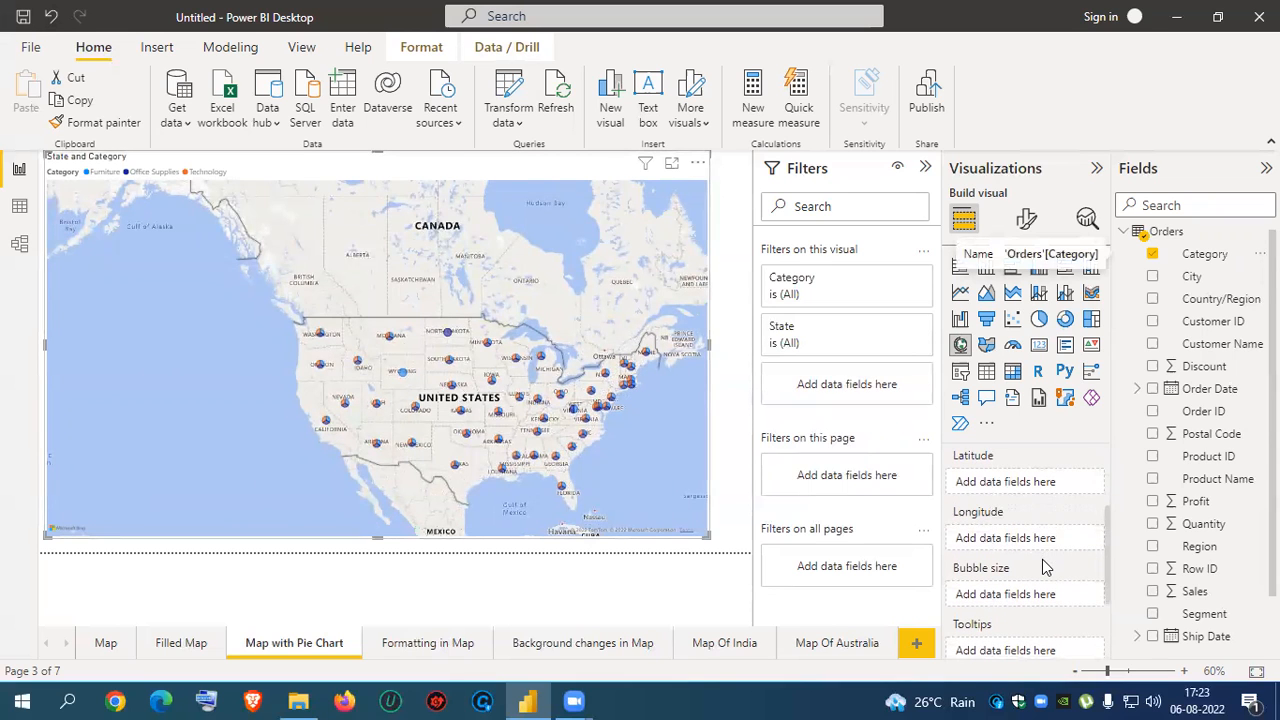
left_click_drag(1205, 592, 1040, 598)
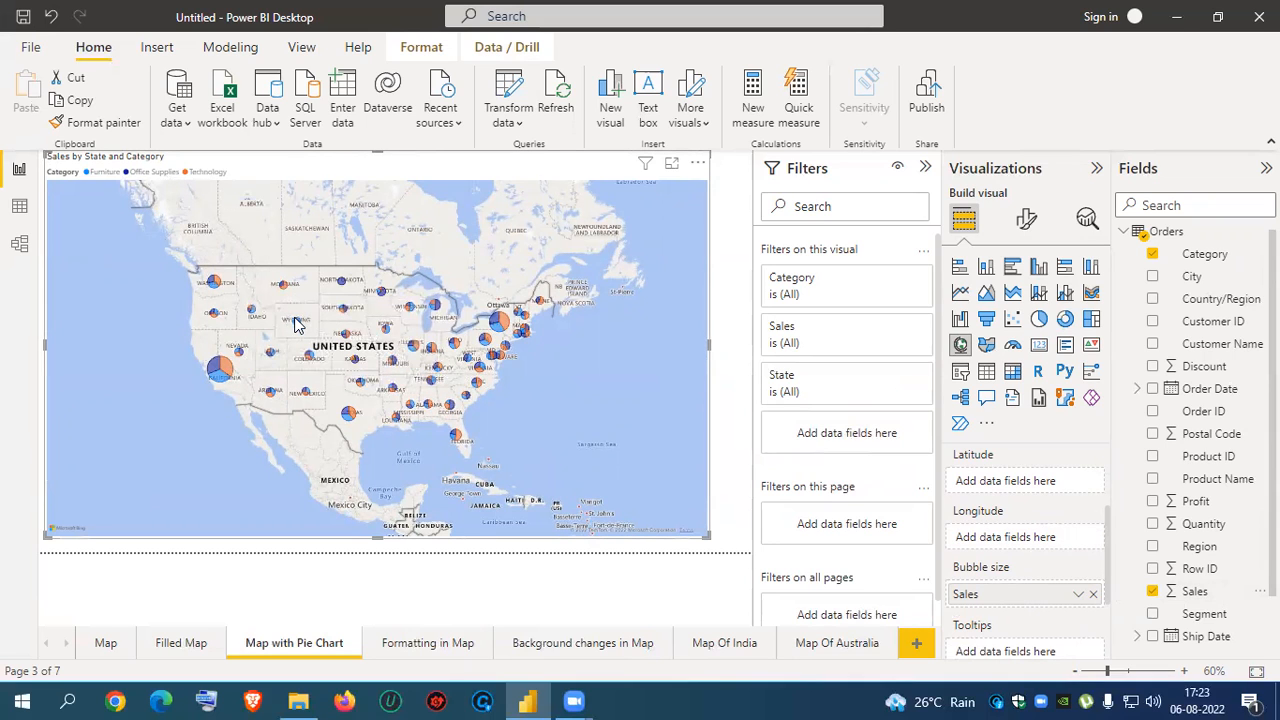
mouse_move(296, 323)
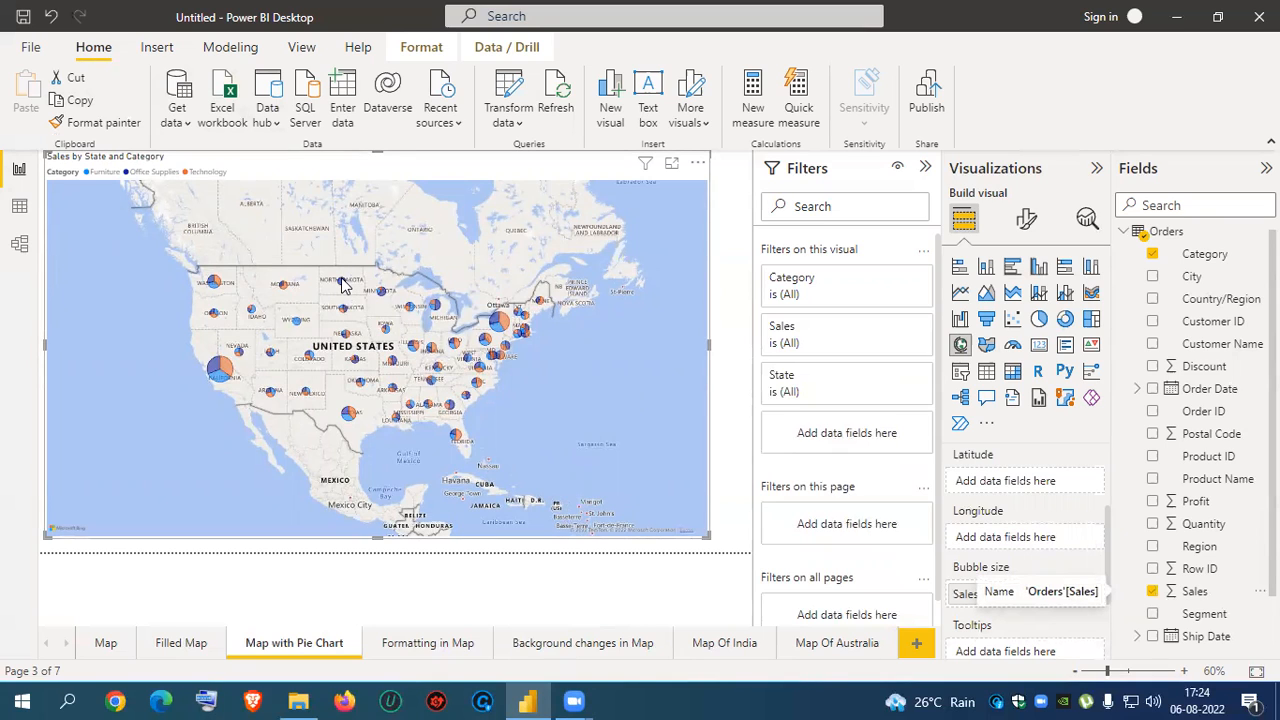
mouse_move(341, 283)
- Add an enlarged bubble map to the Formatting in Map page, with State as location and Sales as bubble size
left_click(427, 645)
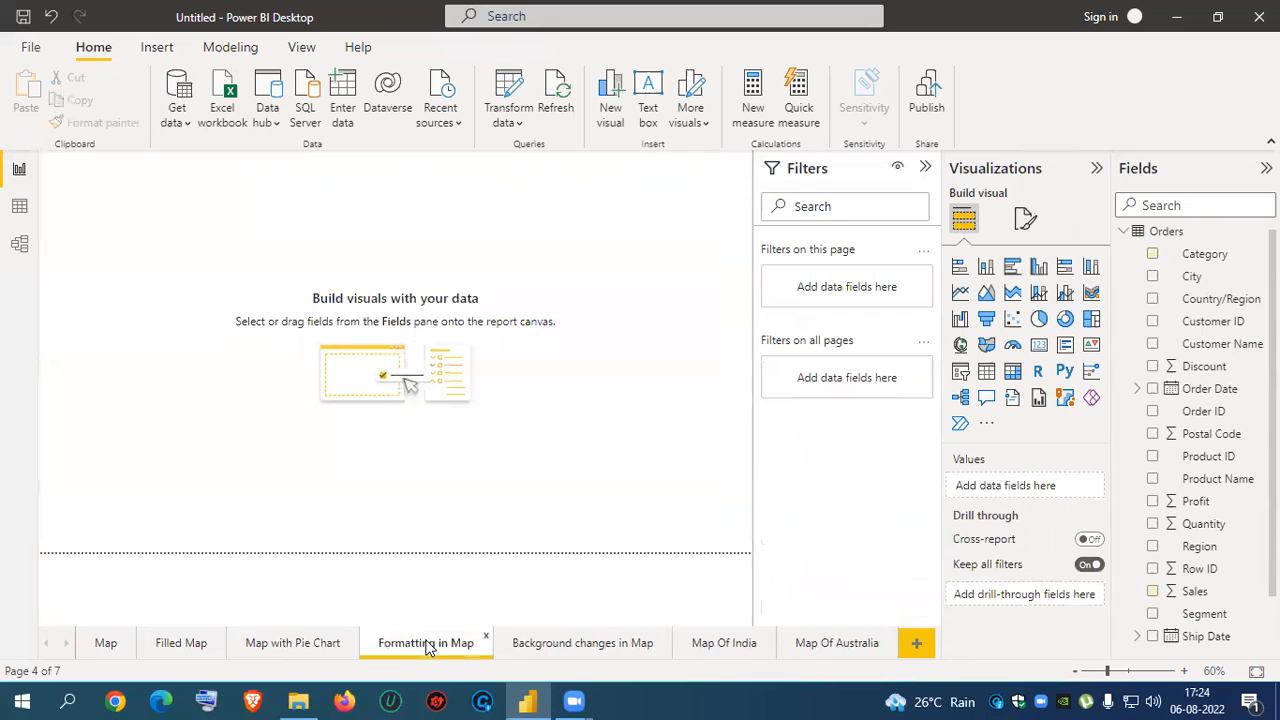
left_click(960, 345)
left_click_drag(199, 302, 474, 531)
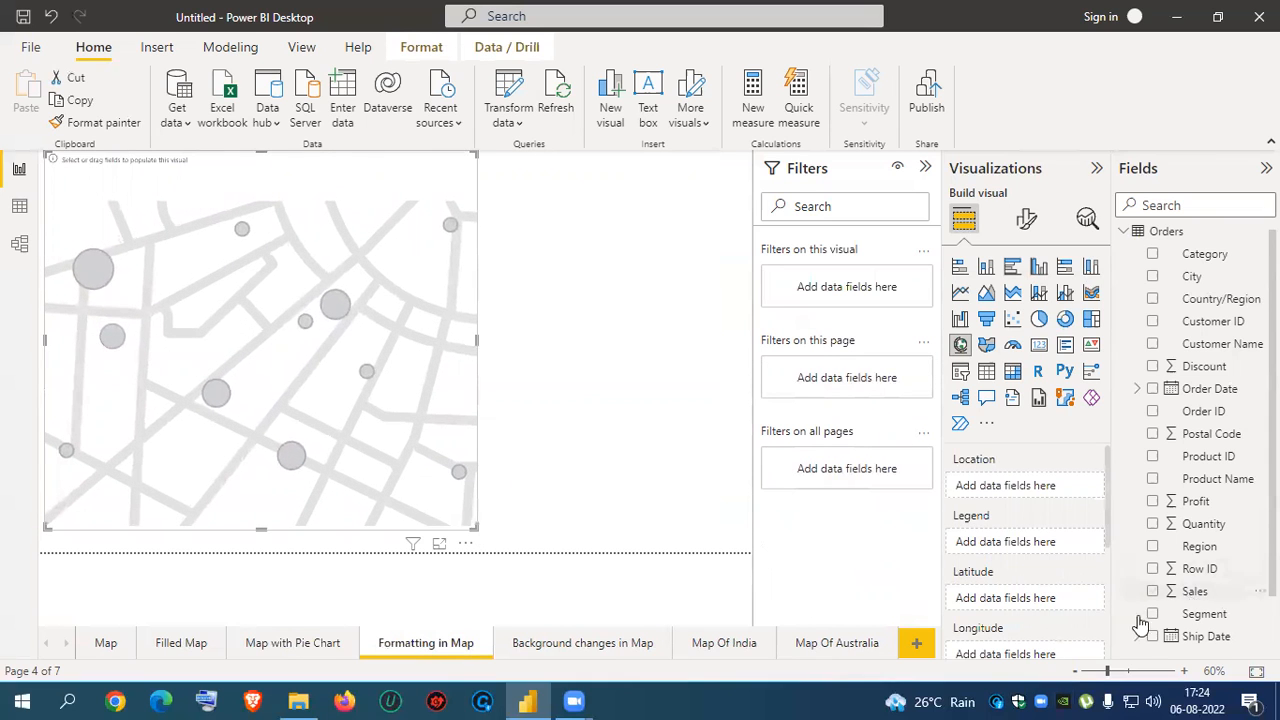
scroll(1190, 565, "down", 3)
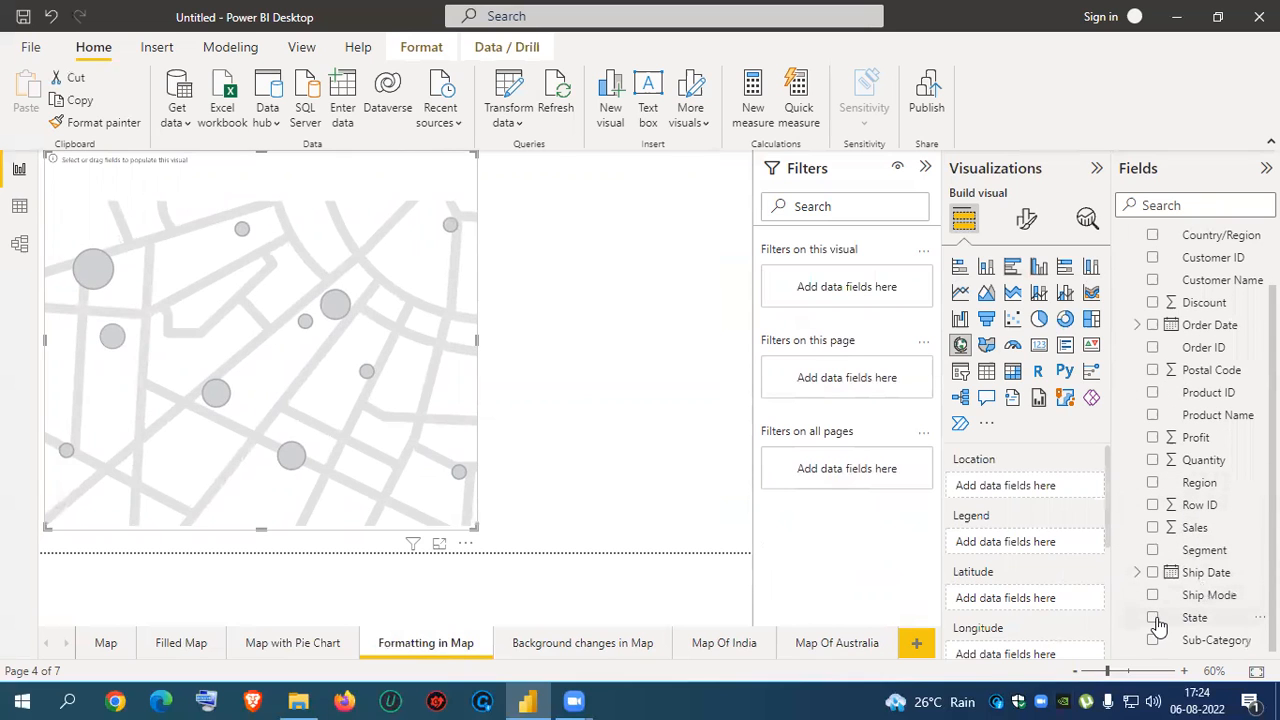
left_click(1153, 618)
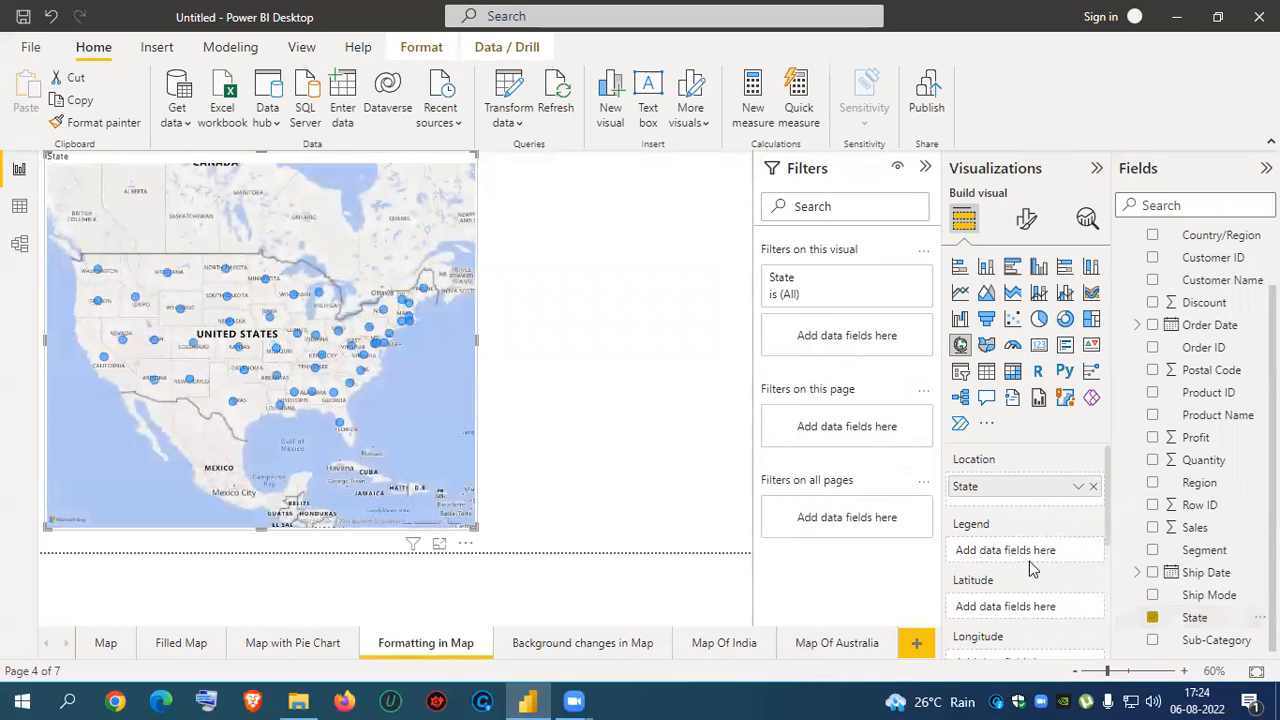
scroll(1031, 566, "down", 2)
left_click_drag(1197, 537, 1037, 633)
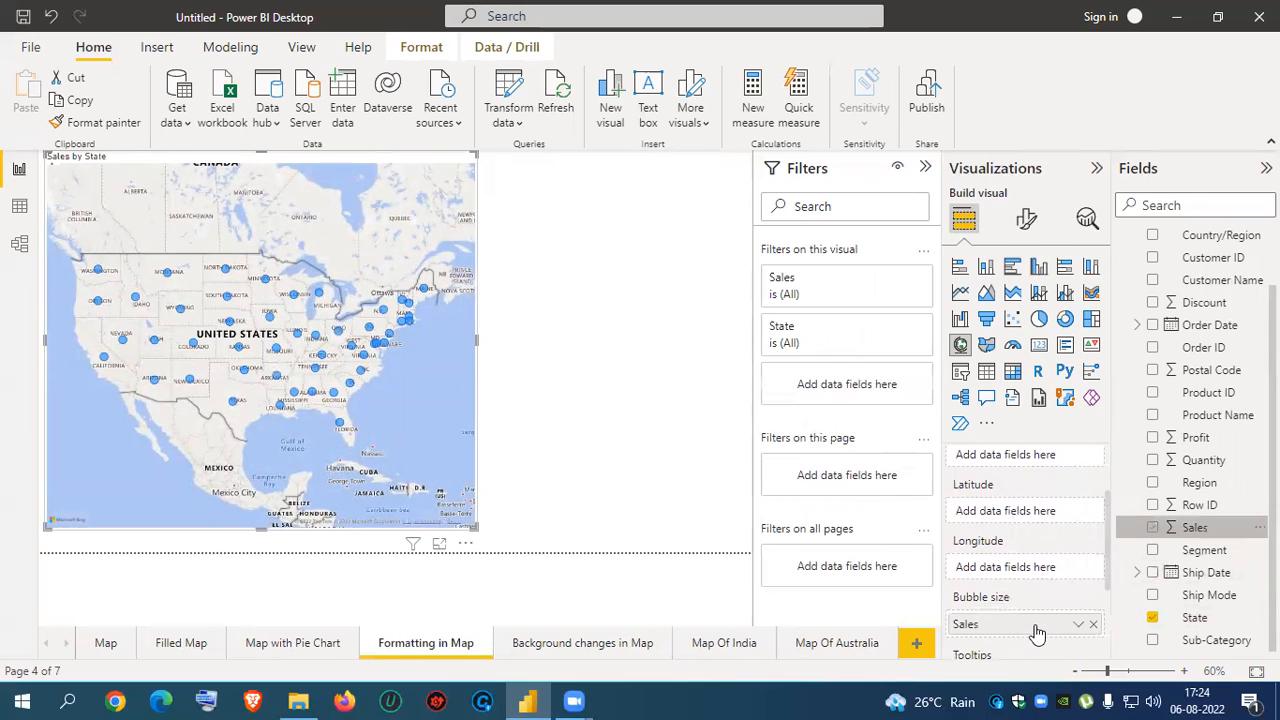
- Set the default color of the map's bubbles to orange
left_click(1025, 228)
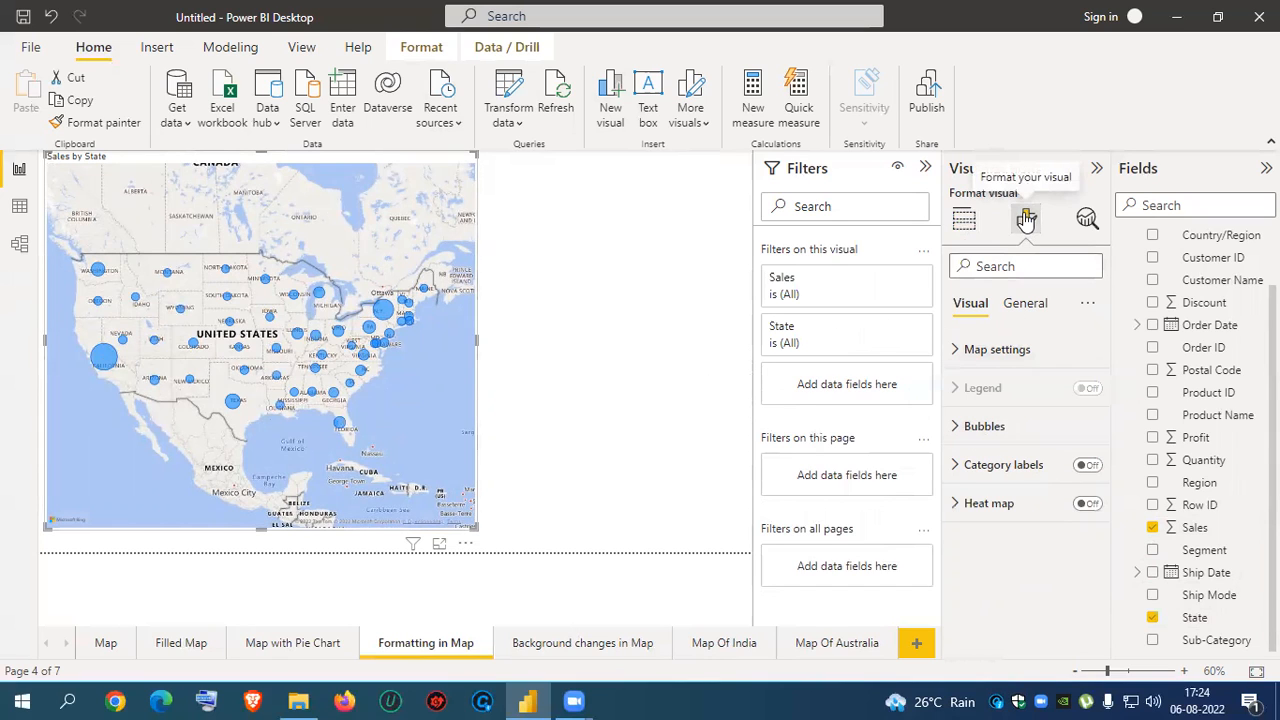
left_click(960, 426)
scroll(1020, 466, "down", 1)
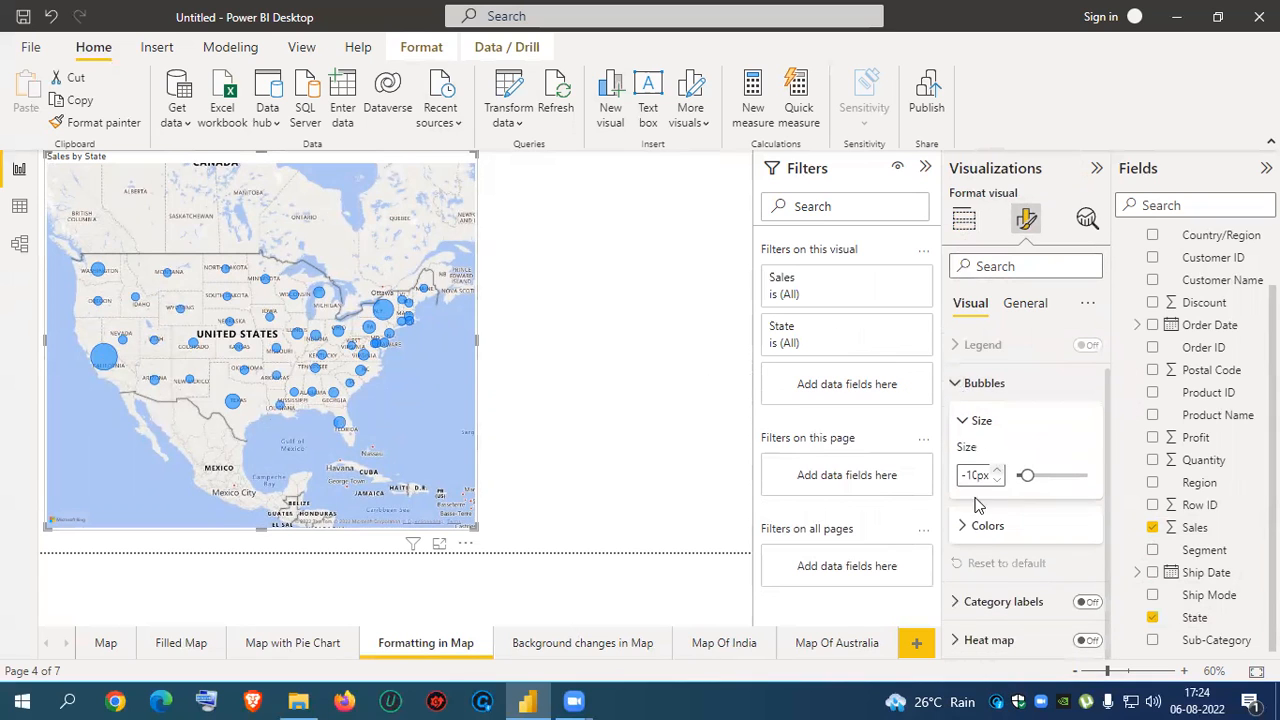
left_click(966, 524)
scroll(1040, 500, "down", 2)
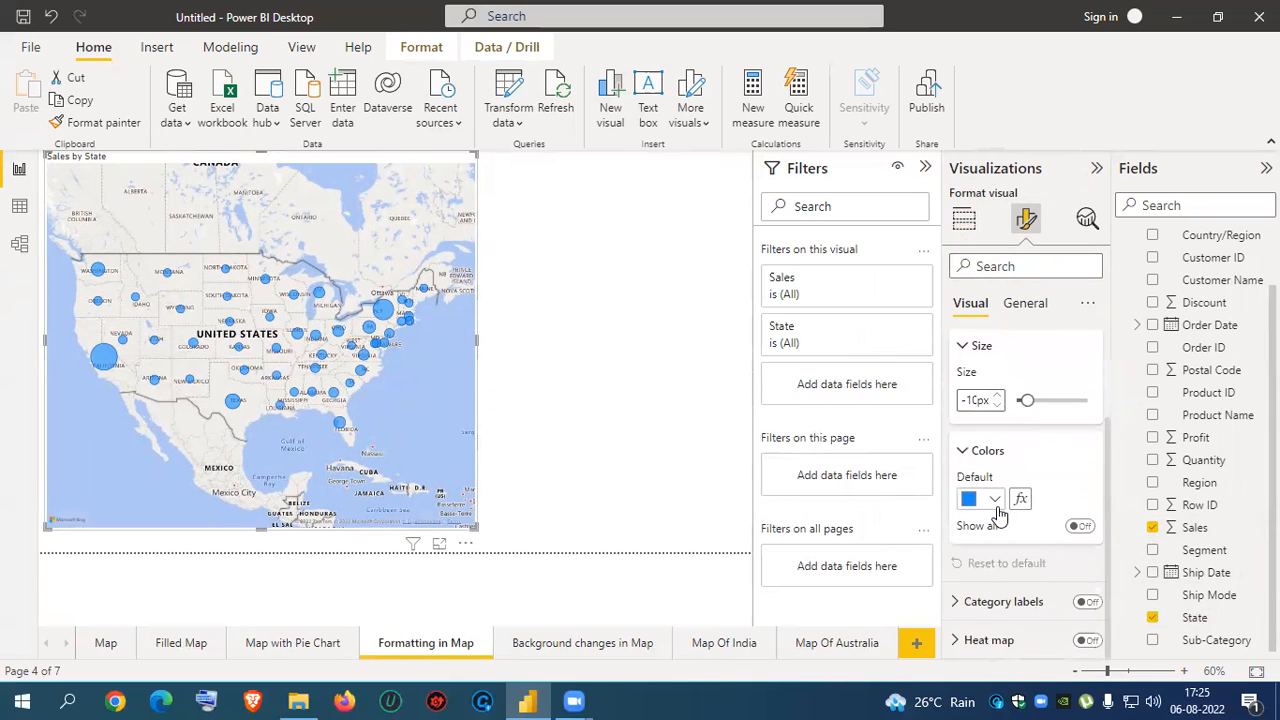
left_click(995, 500)
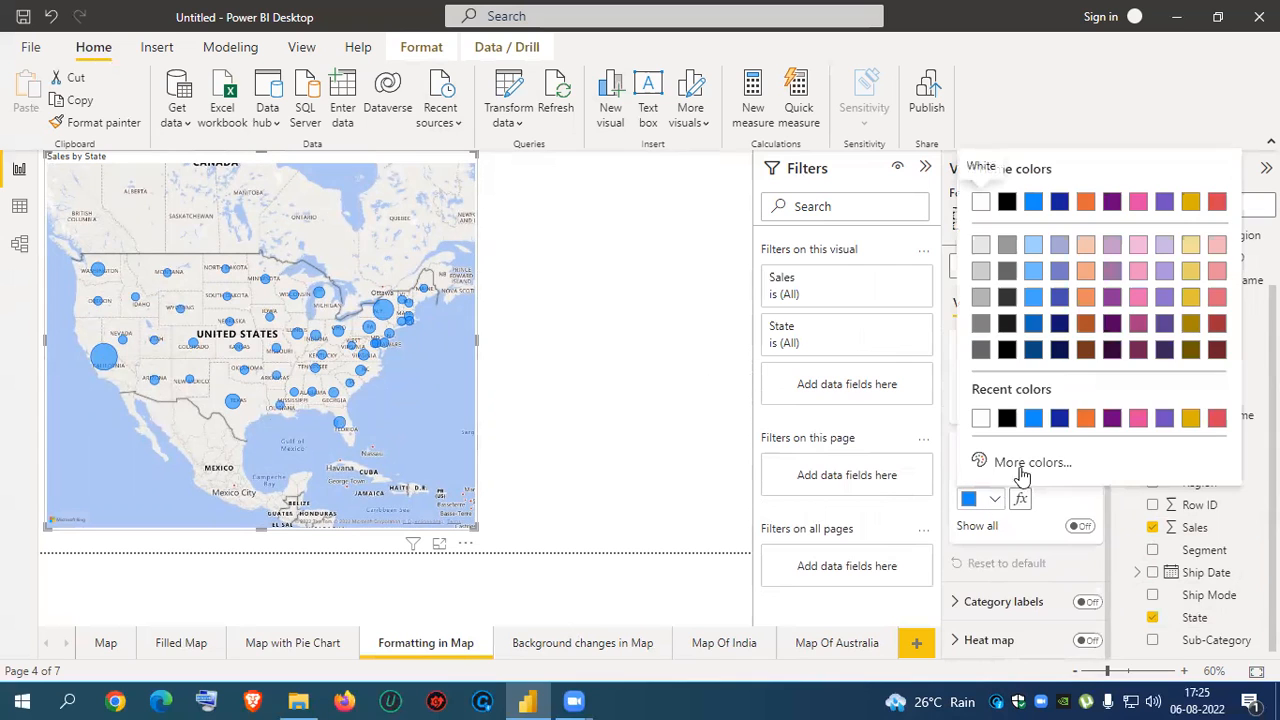
left_click(1086, 420)
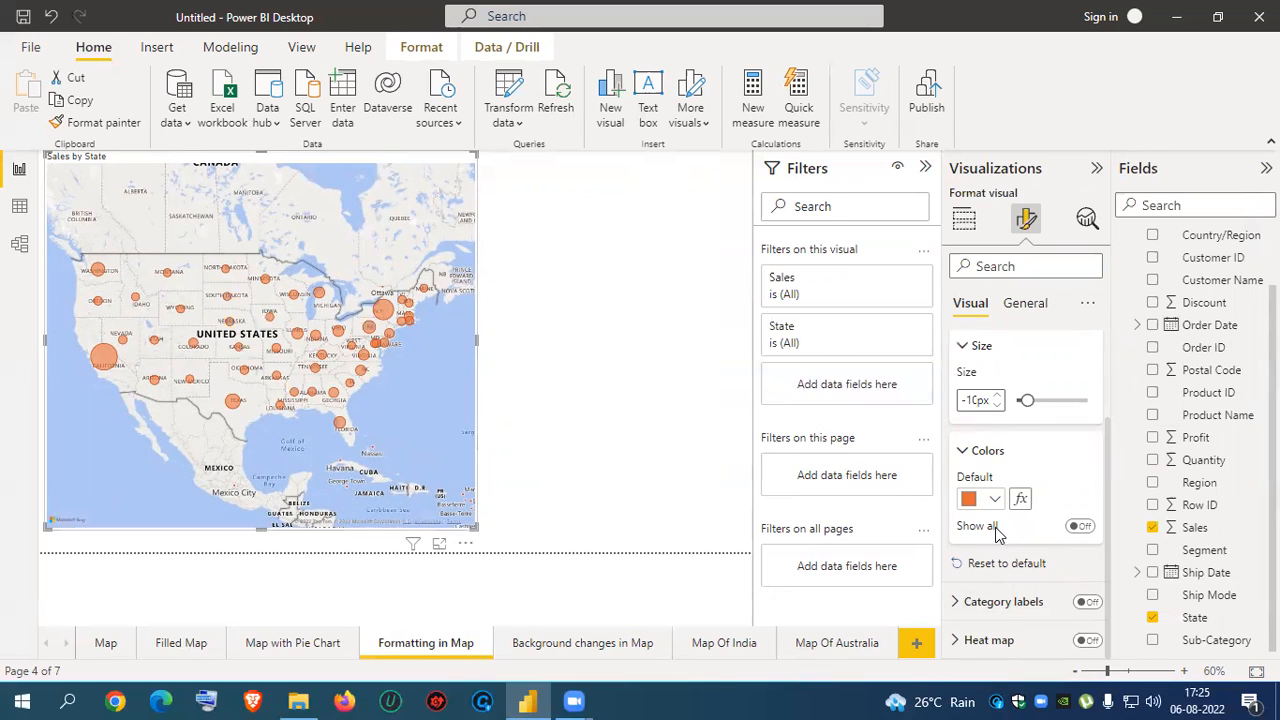
- Show separate bubble colors for all states, and set California's bubble to dark blue
left_click(1082, 528)
scroll(1023, 531, "down", 3)
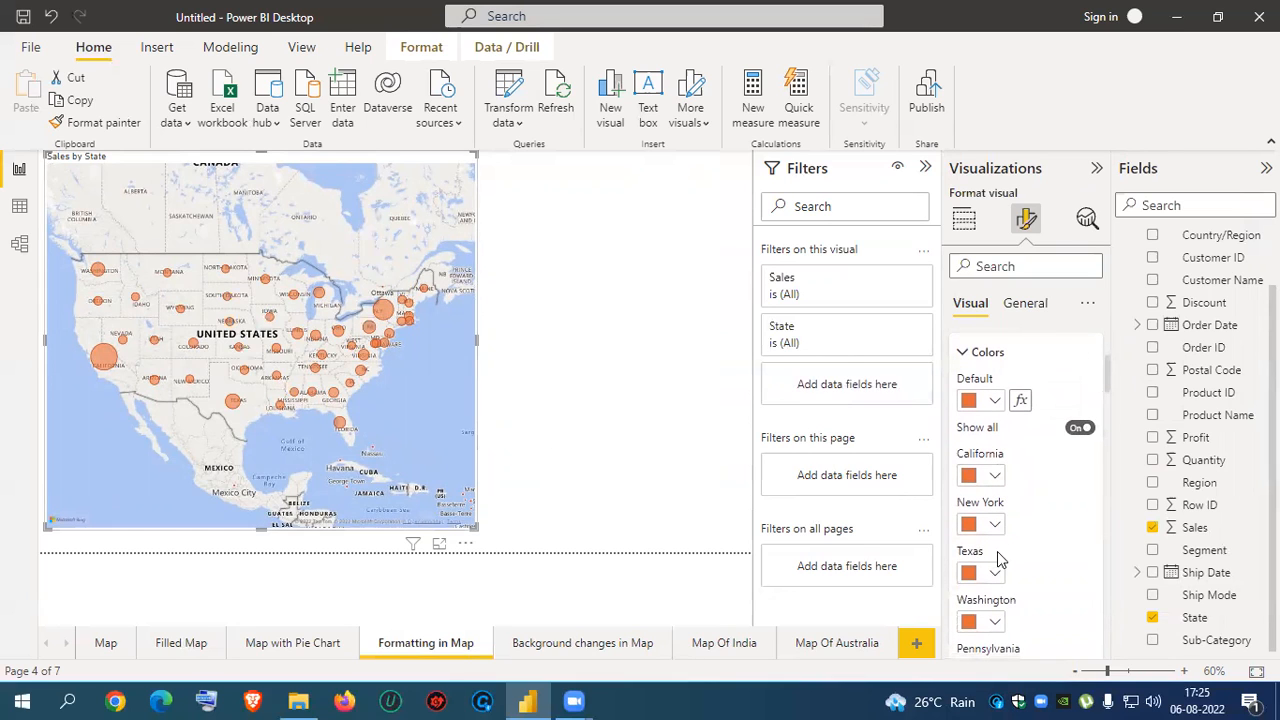
left_click(996, 477)
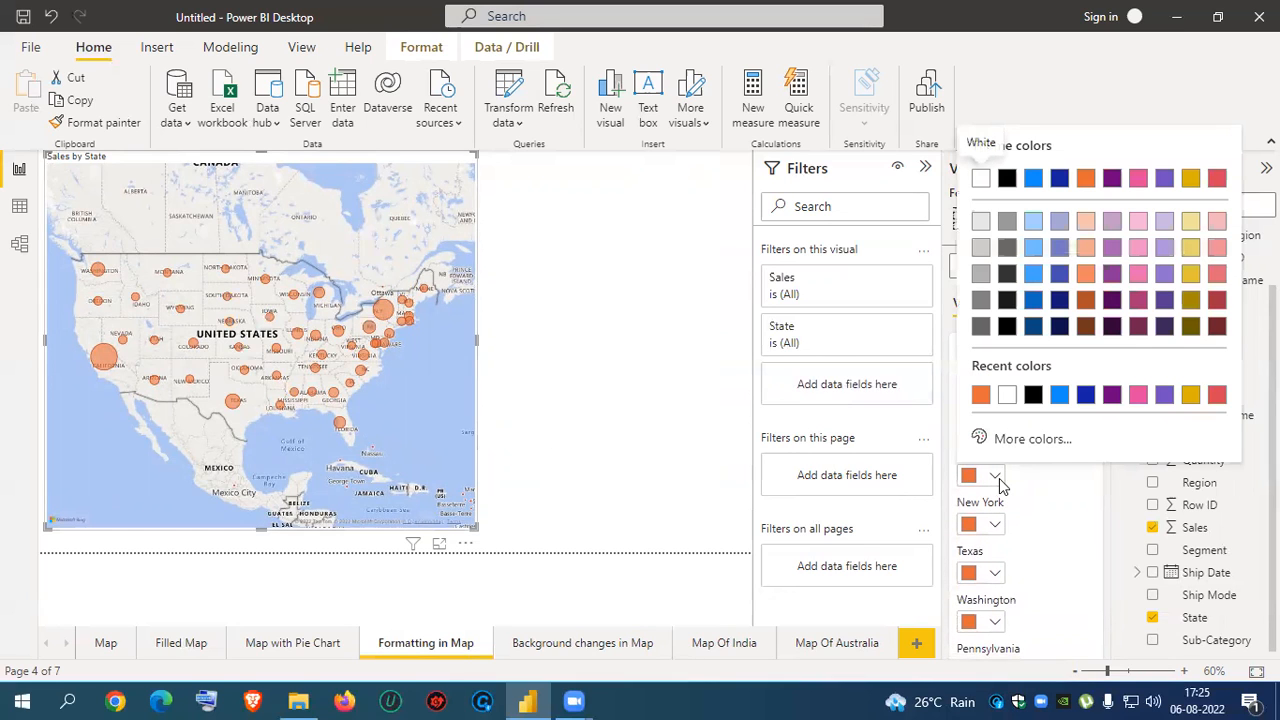
left_click(1086, 395)
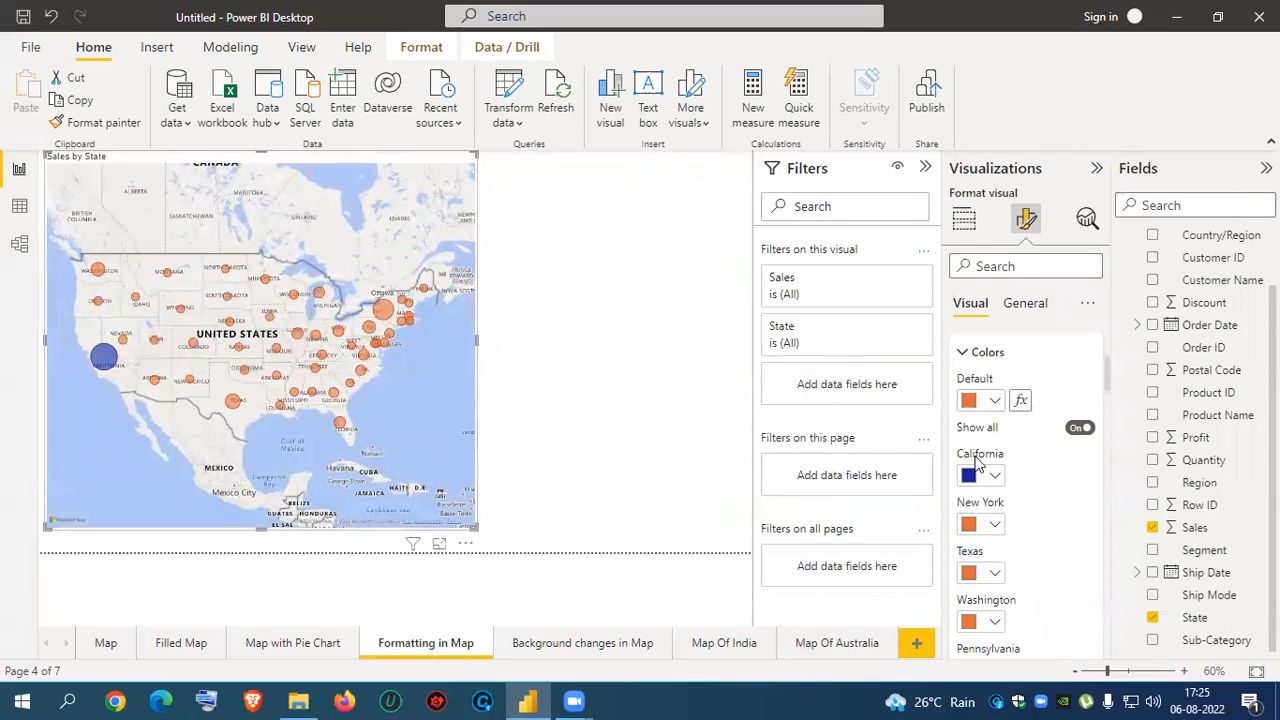
scroll(966, 430, "up", 5)
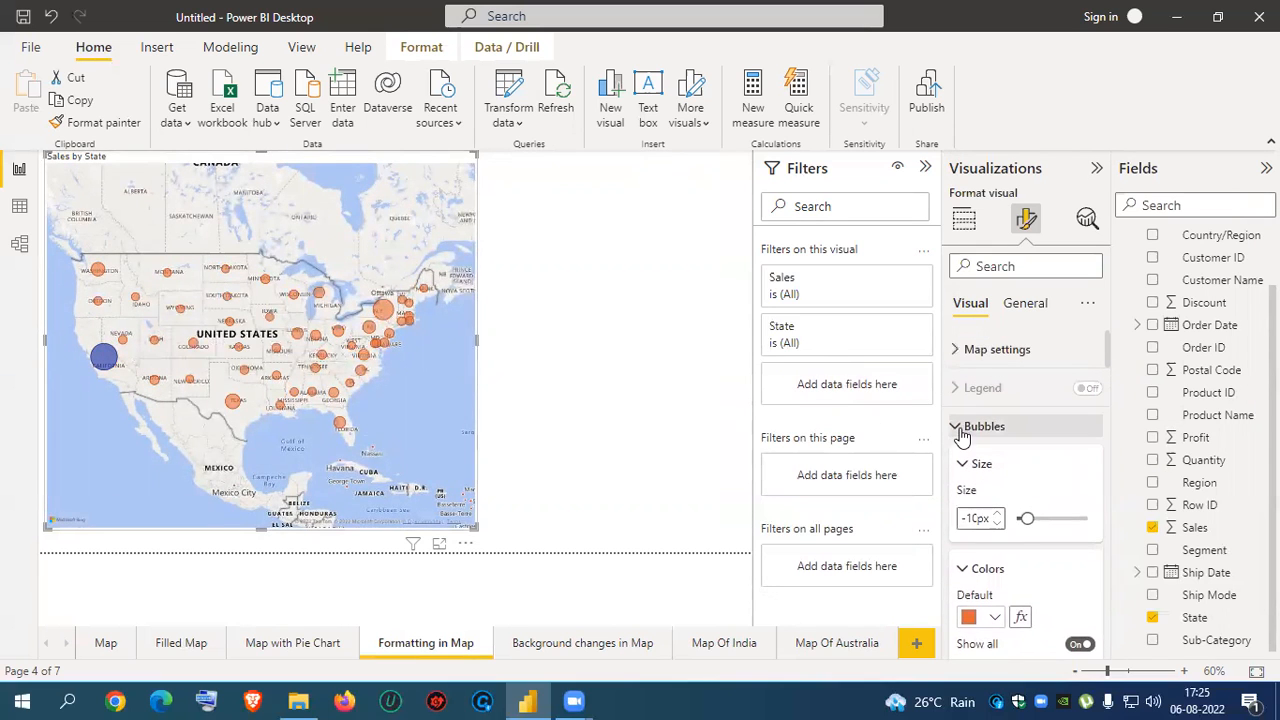
left_click(965, 428)
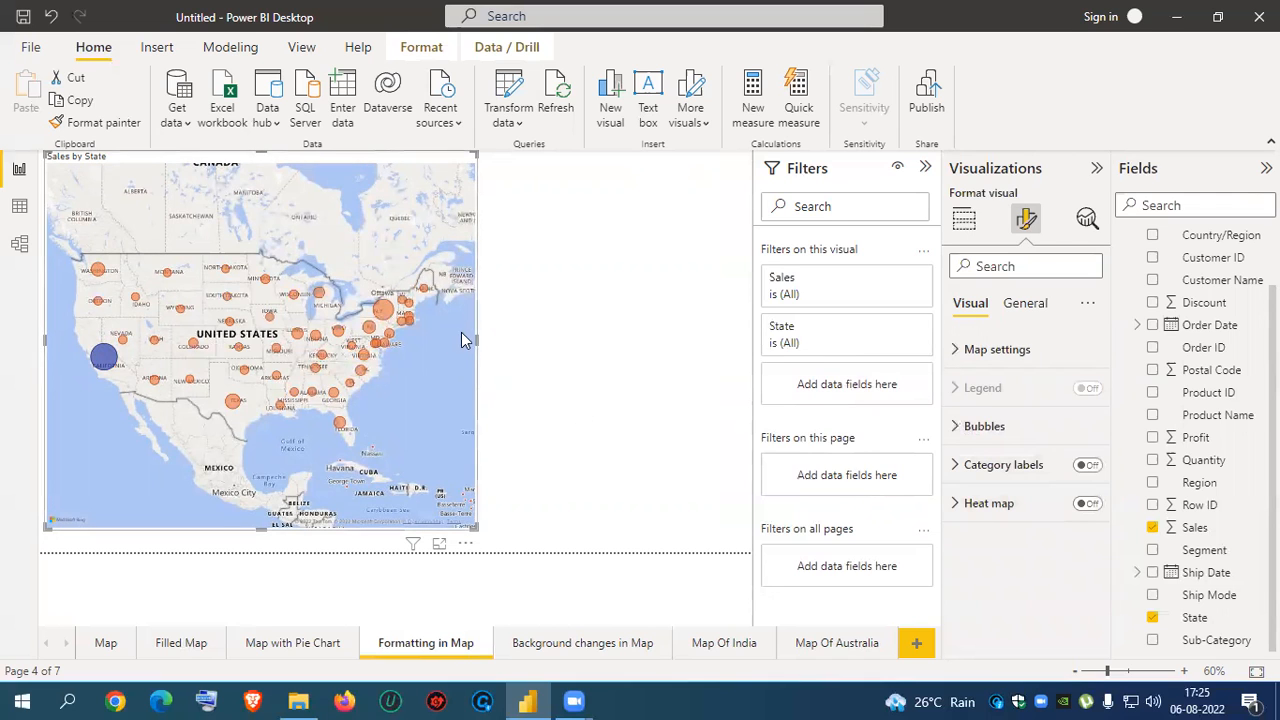
- Widen the map to nearly the full page and turn on its zoom buttons
left_click_drag(474, 346, 701, 356)
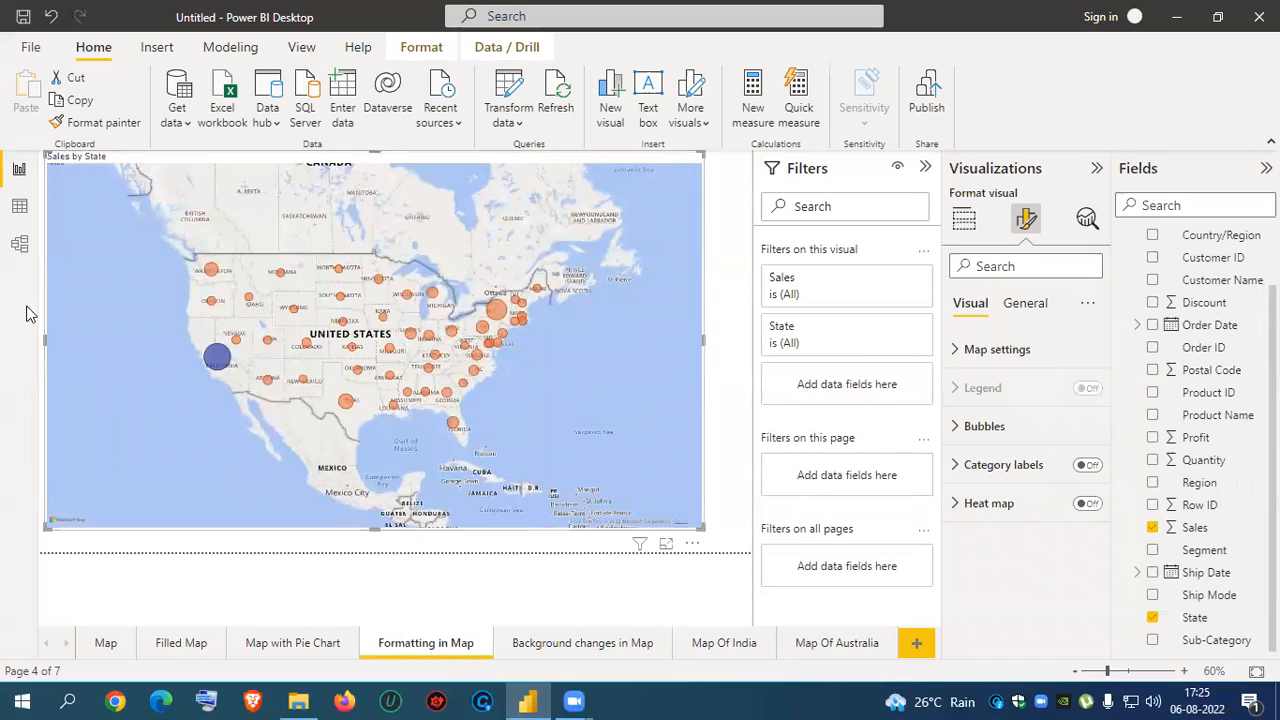
left_click(955, 349)
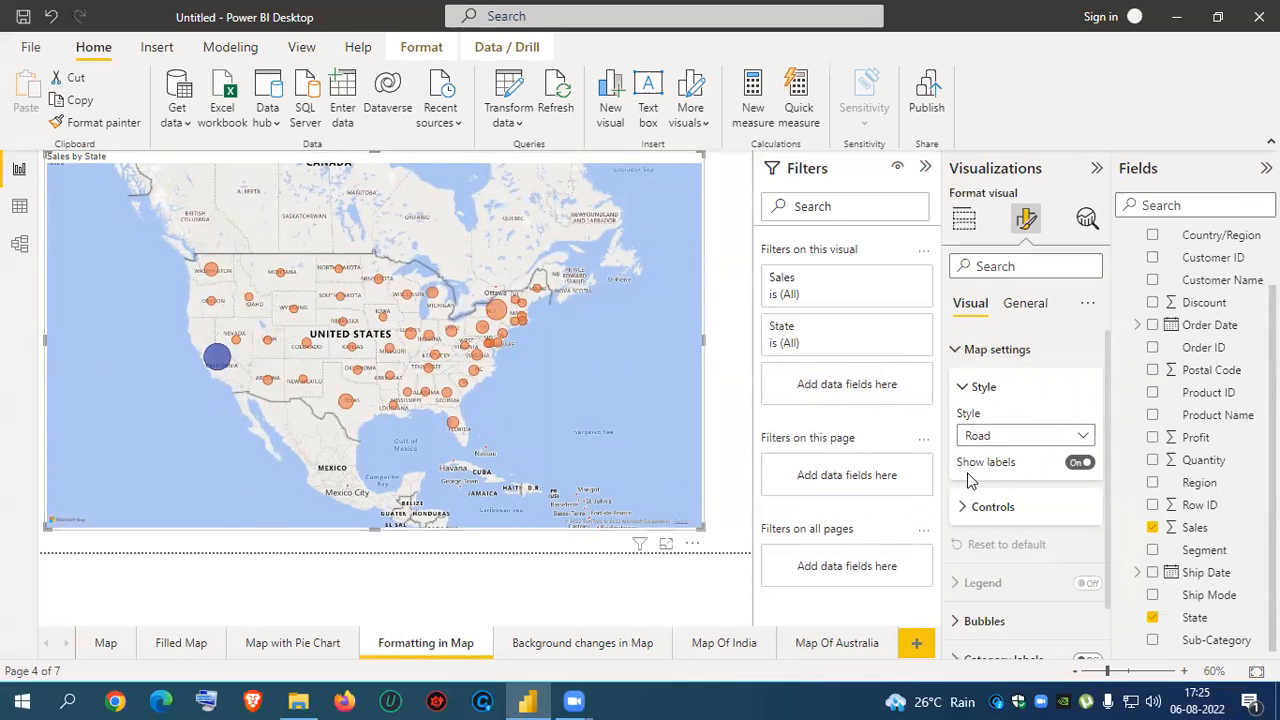
left_click(964, 506)
scroll(1008, 503, "down", 1)
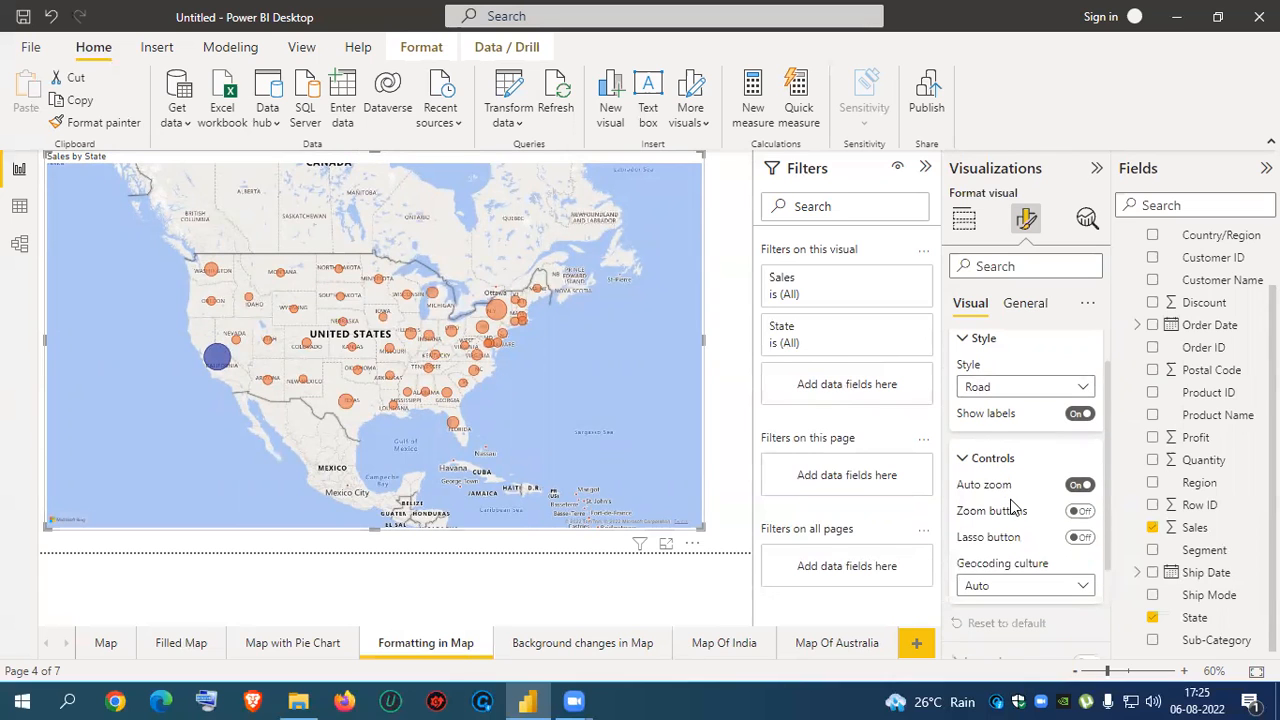
left_click(1080, 511)
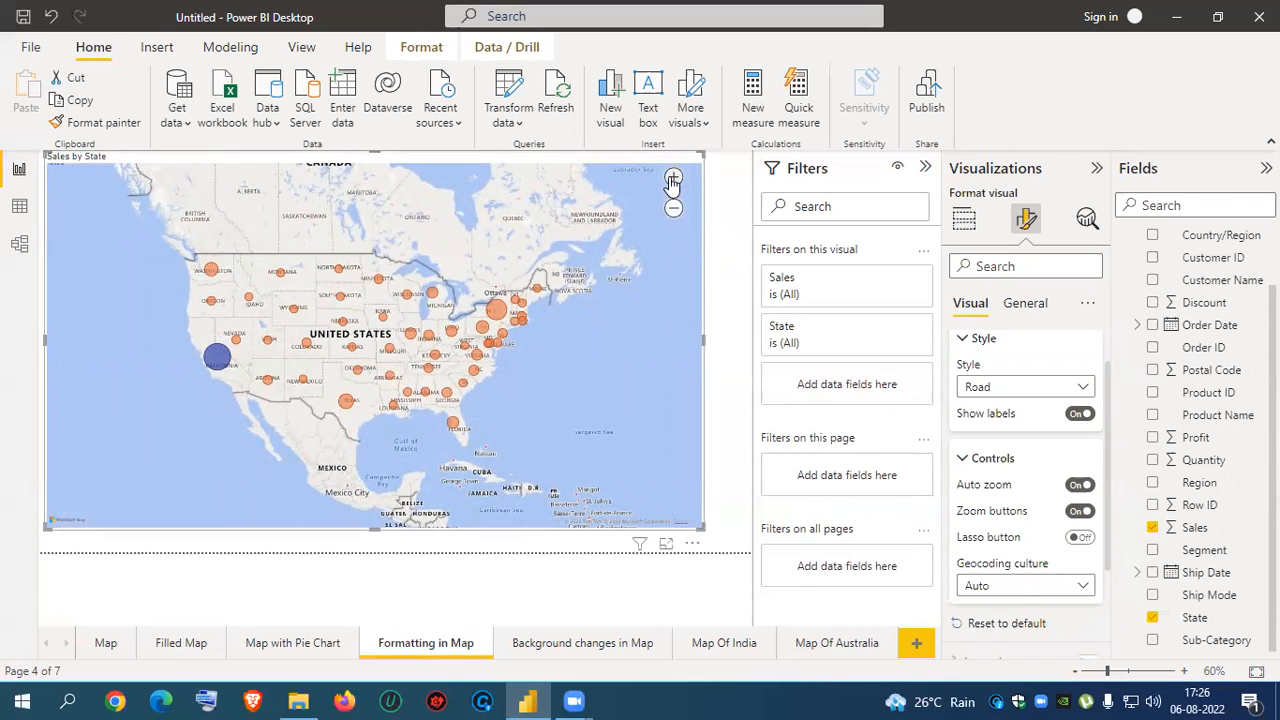
- Test the map's zoom buttons by zooming in once and back out, and close the map settings
left_click(672, 180)
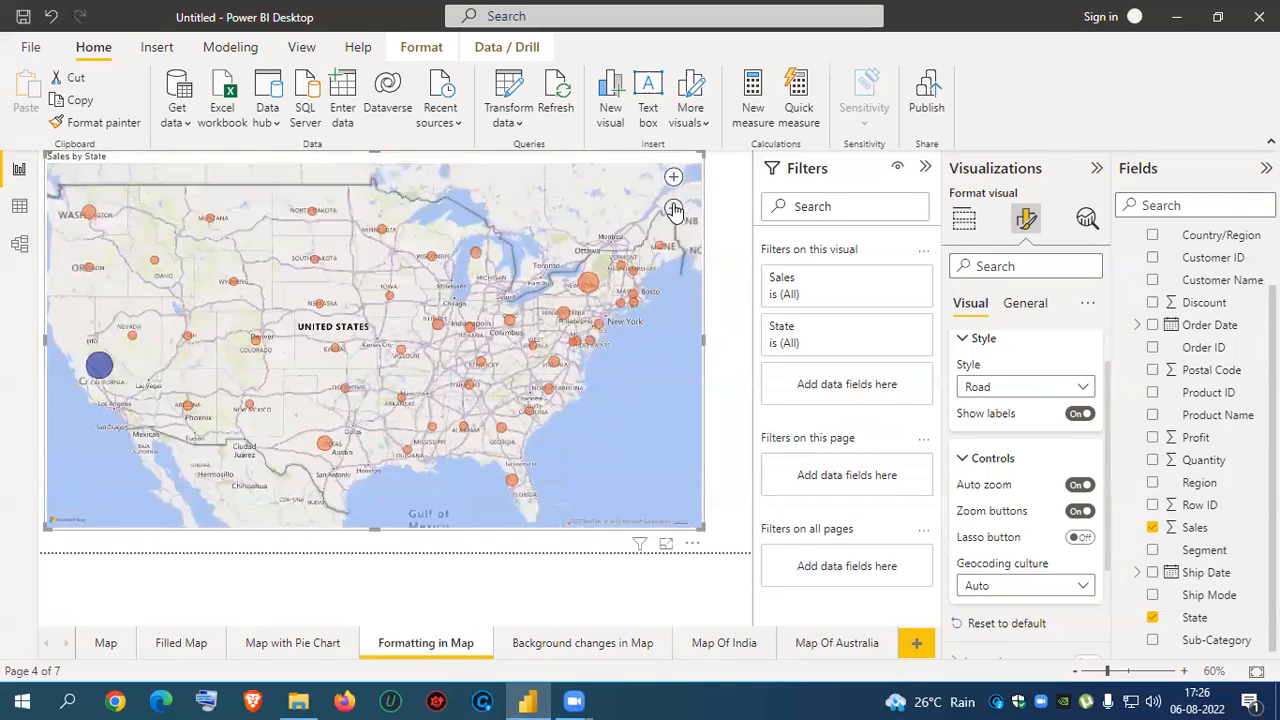
left_click(673, 208)
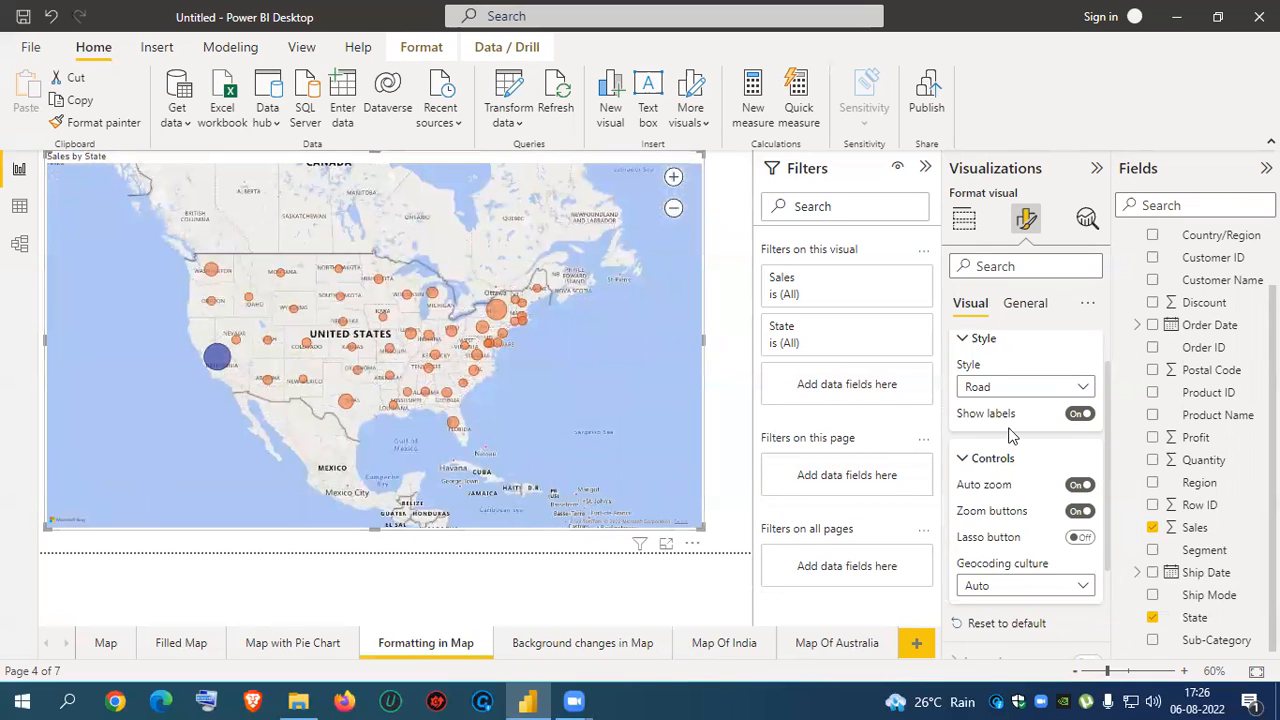
scroll(1010, 435, "up", 1)
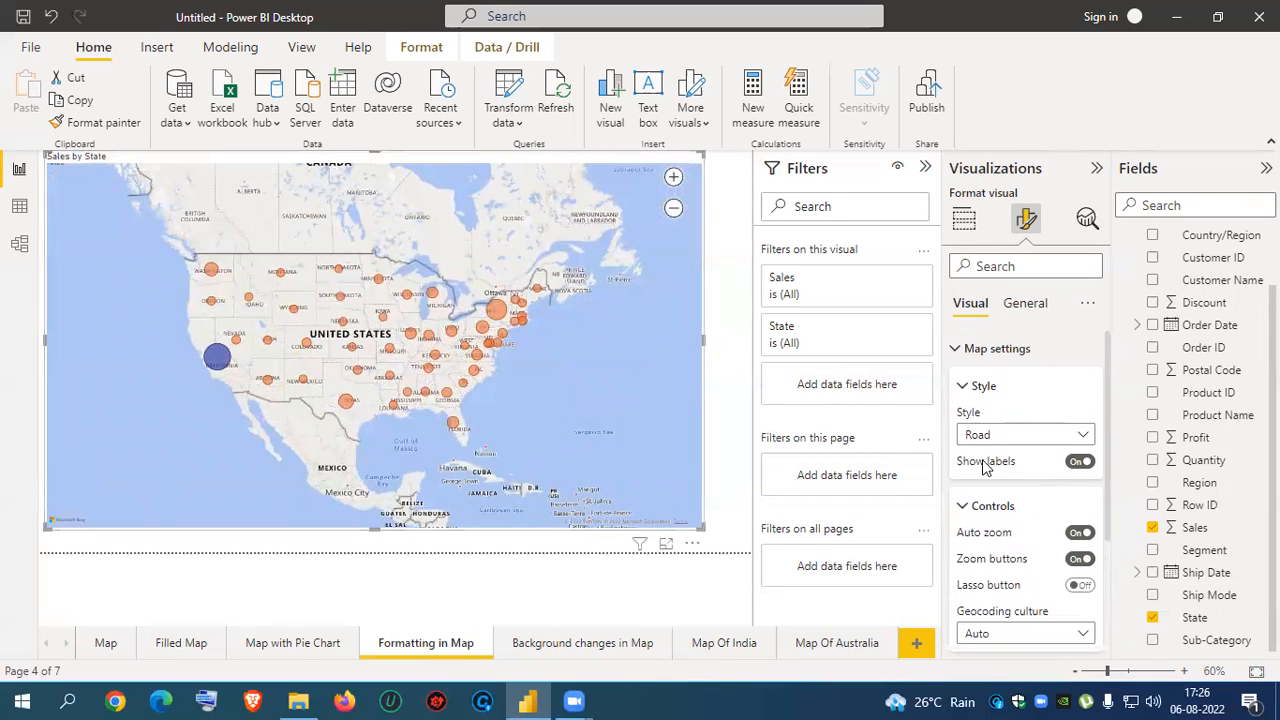
left_click(970, 350)
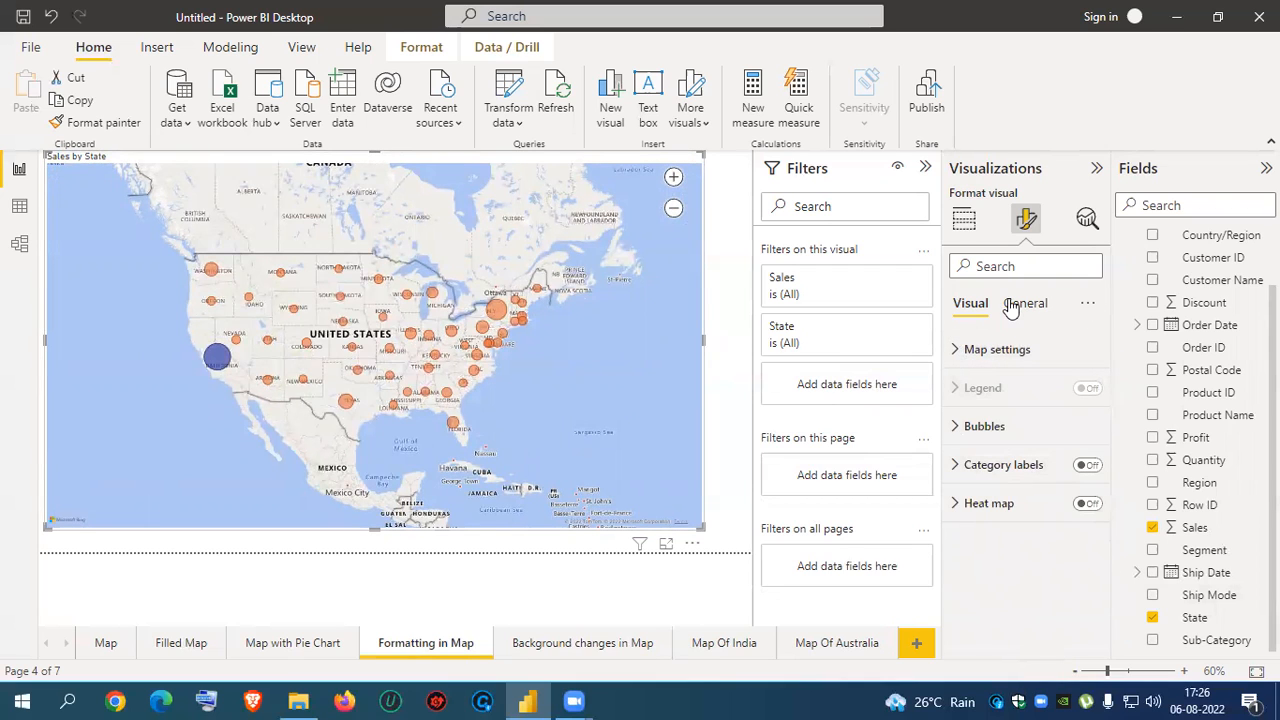
- Turn on category labels so the state names show beside the map's bubbles
left_click(1092, 466)
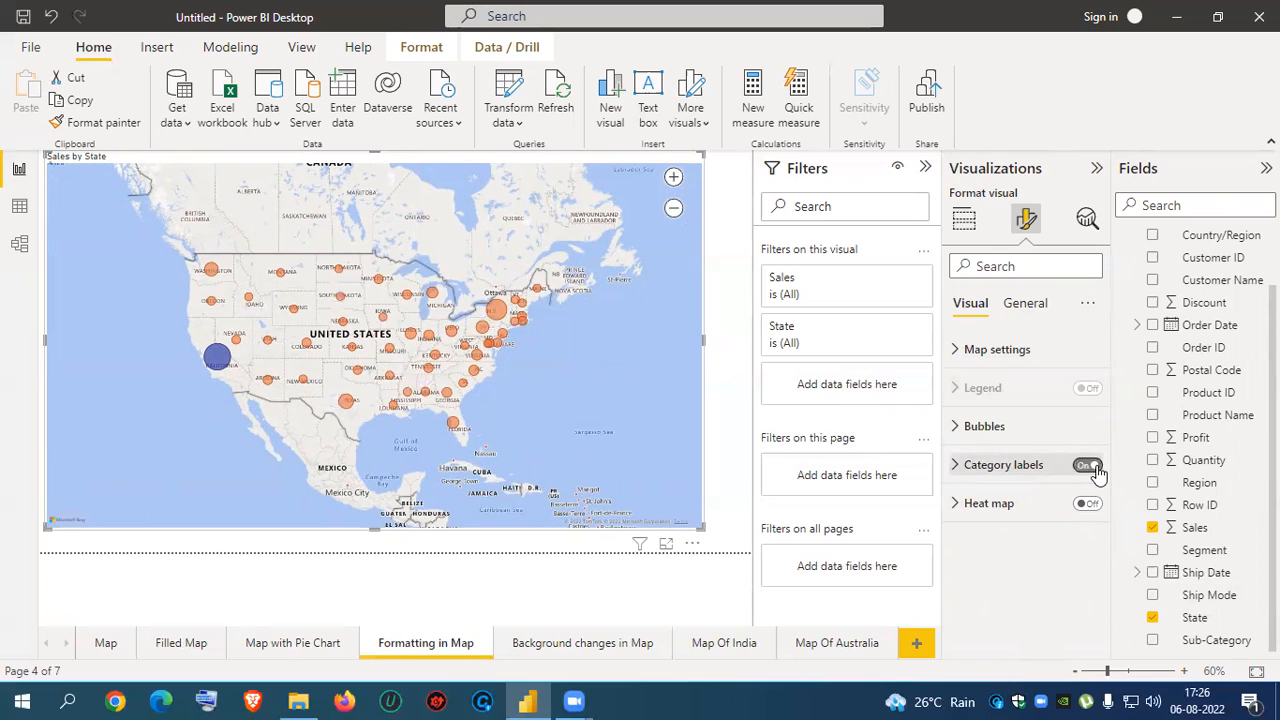
left_click(956, 467)
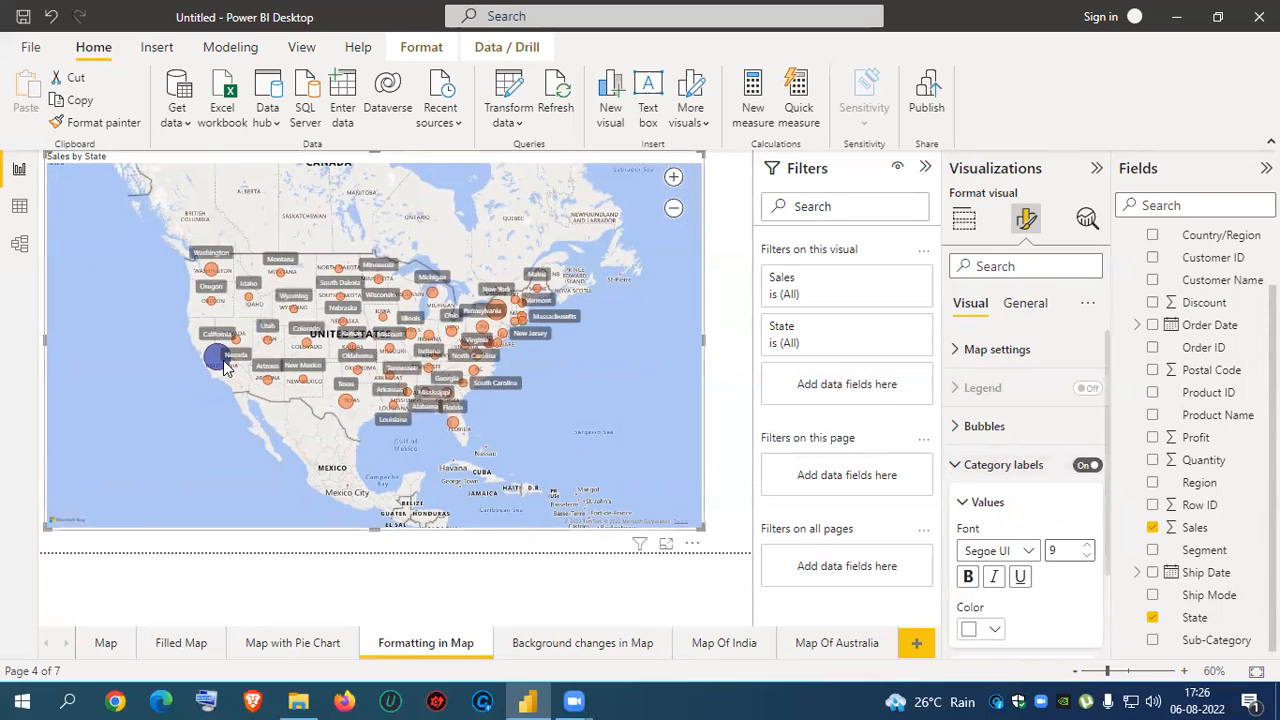
mouse_move(224, 367)
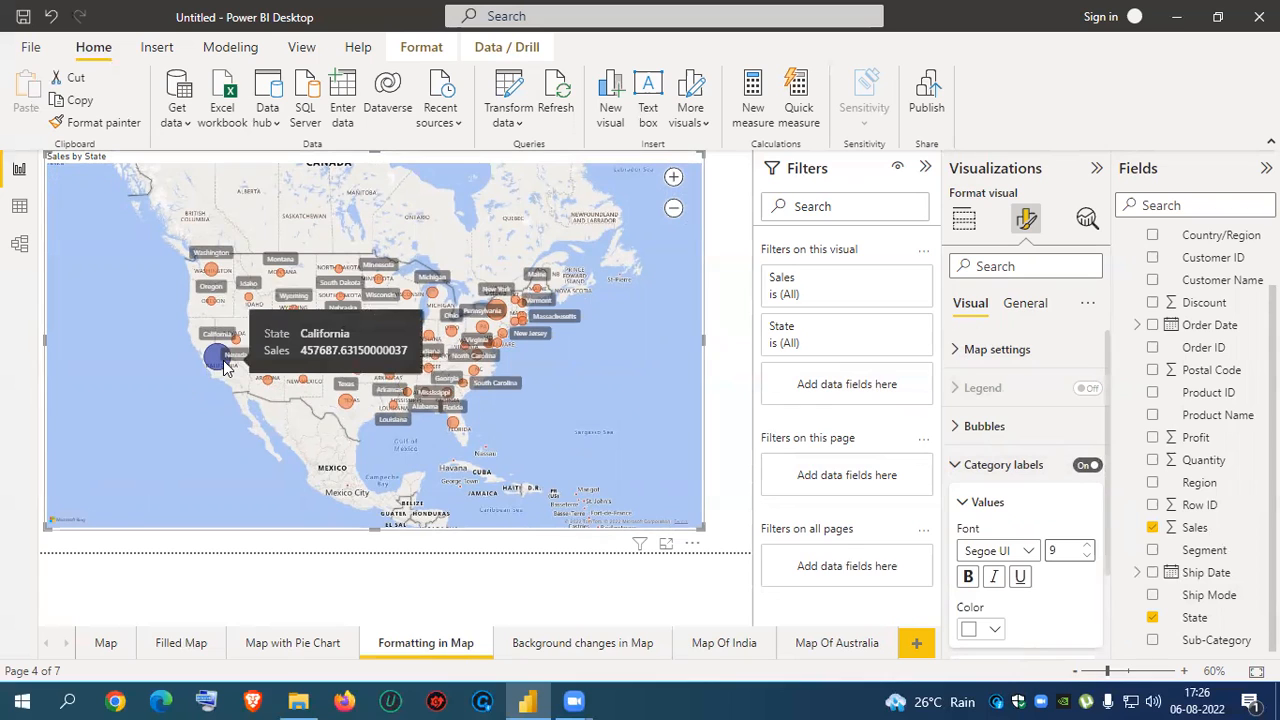
- Set the category labels' font size to 10 and their text color to orange
scroll(1044, 482, "down", 1)
scroll(1044, 485, "down", 2)
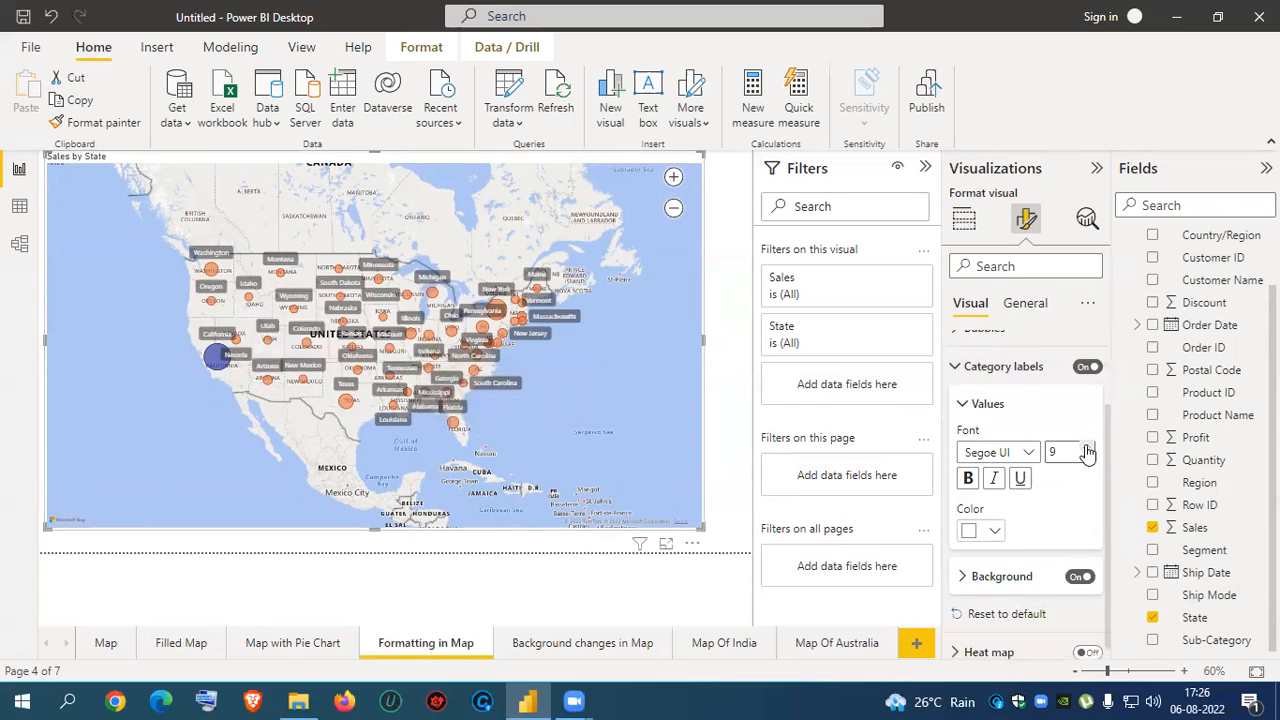
left_click(1087, 448)
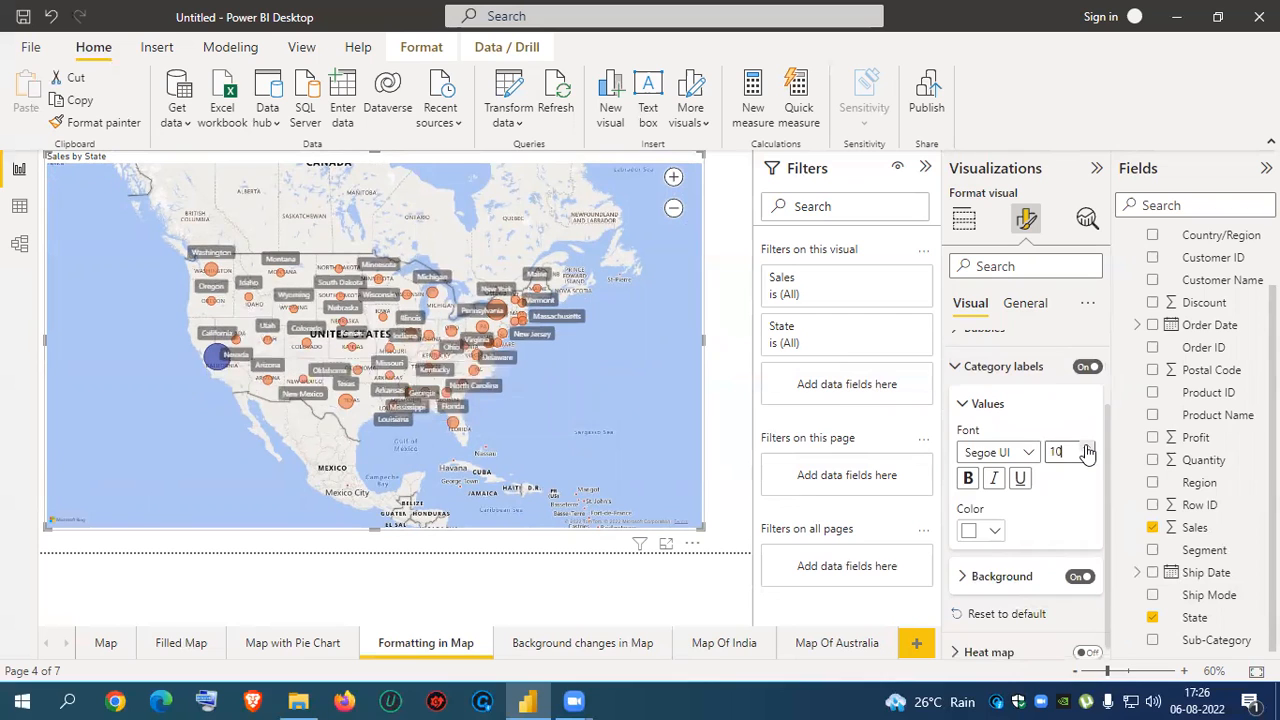
left_click(995, 532)
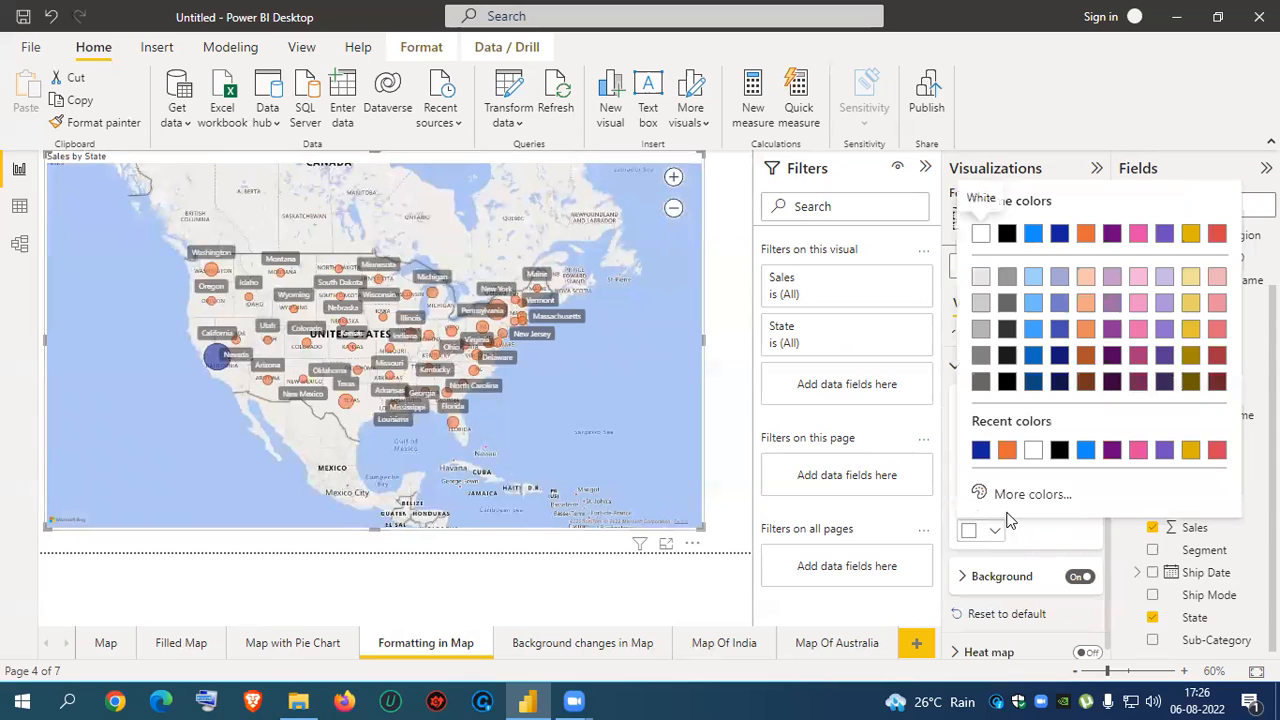
left_click(1009, 452)
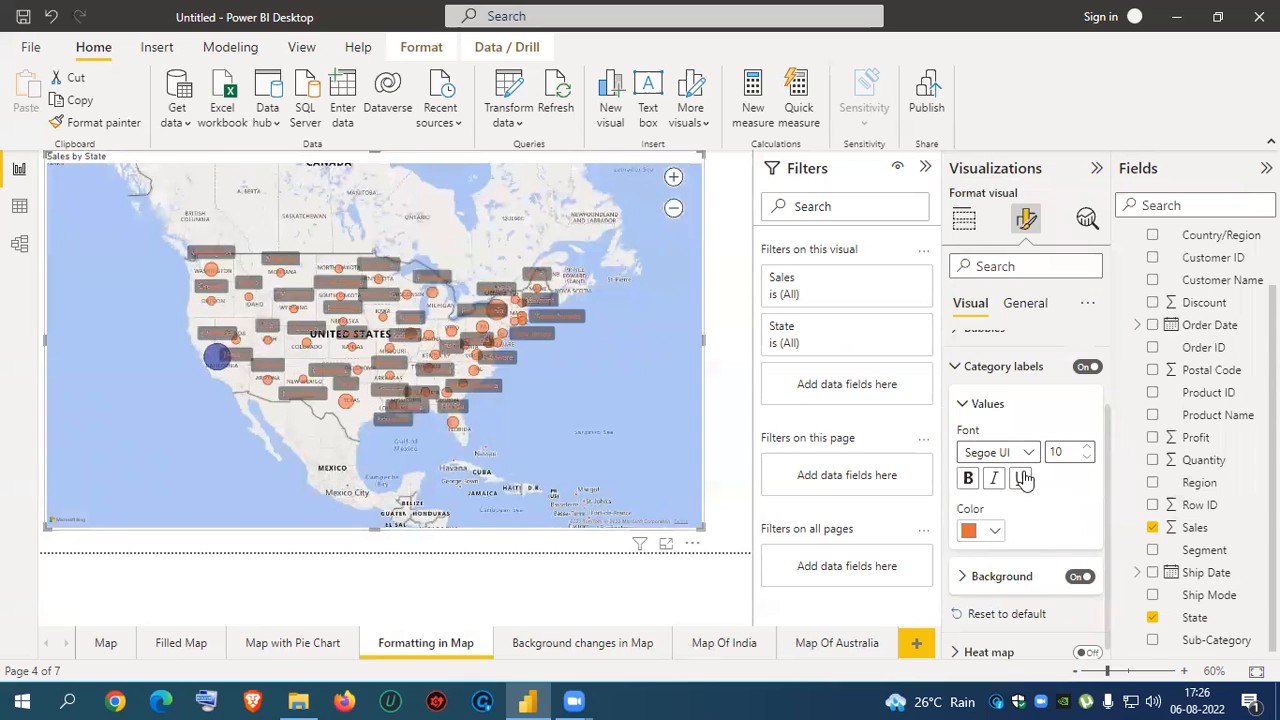
- Set the background color of the category labels to golden yellow
scroll(995, 540, "down", 1)
left_click(966, 564)
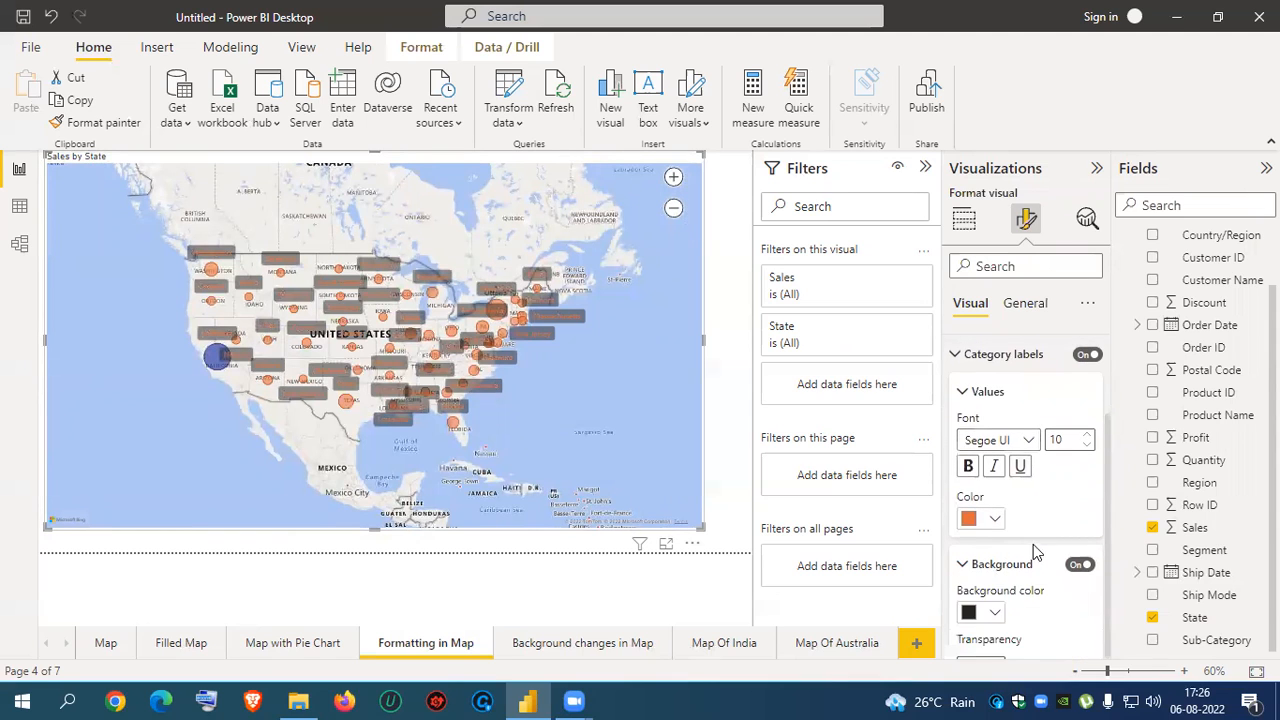
scroll(1036, 552, "down", 1)
left_click(1000, 568)
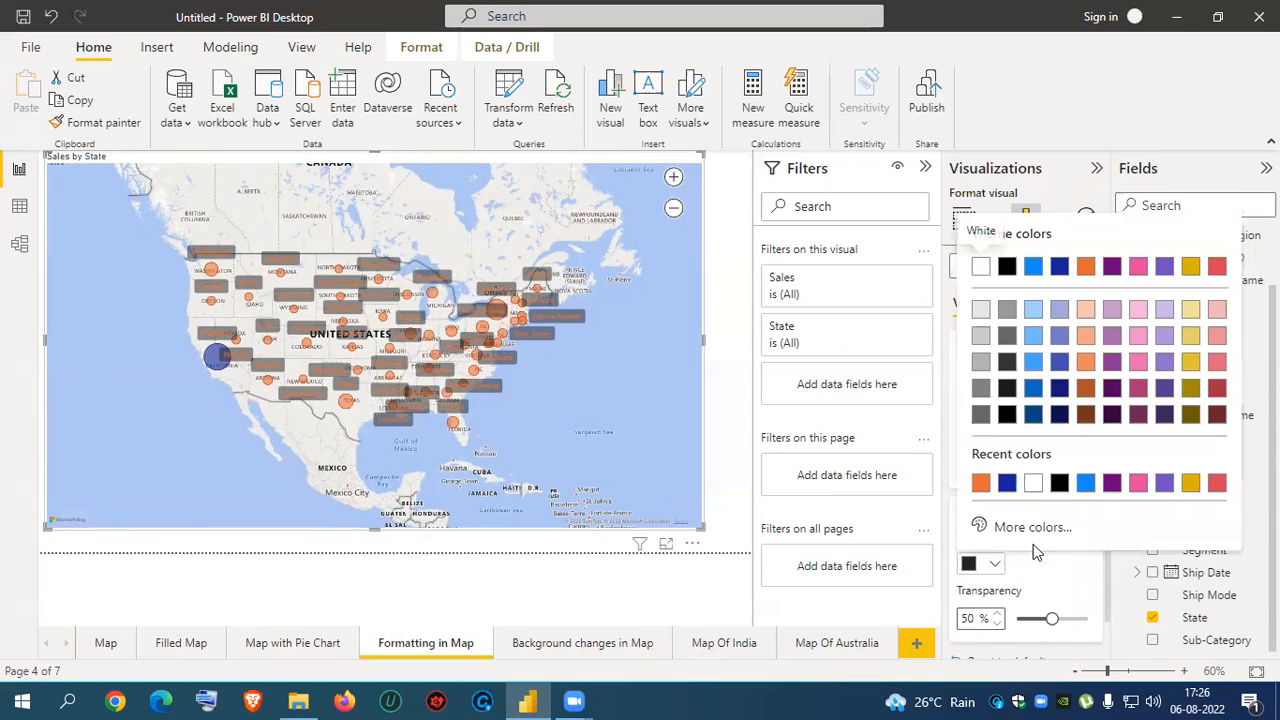
left_click(1190, 486)
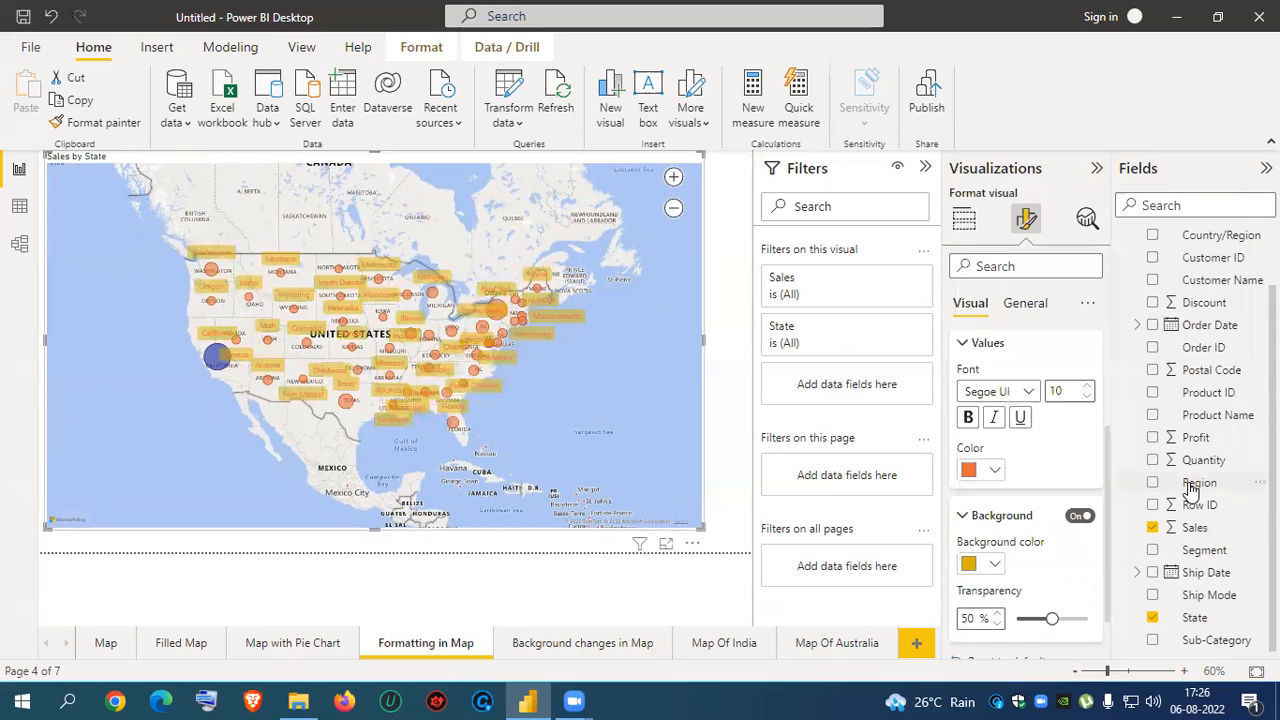
scroll(1000, 545, "up", 2)
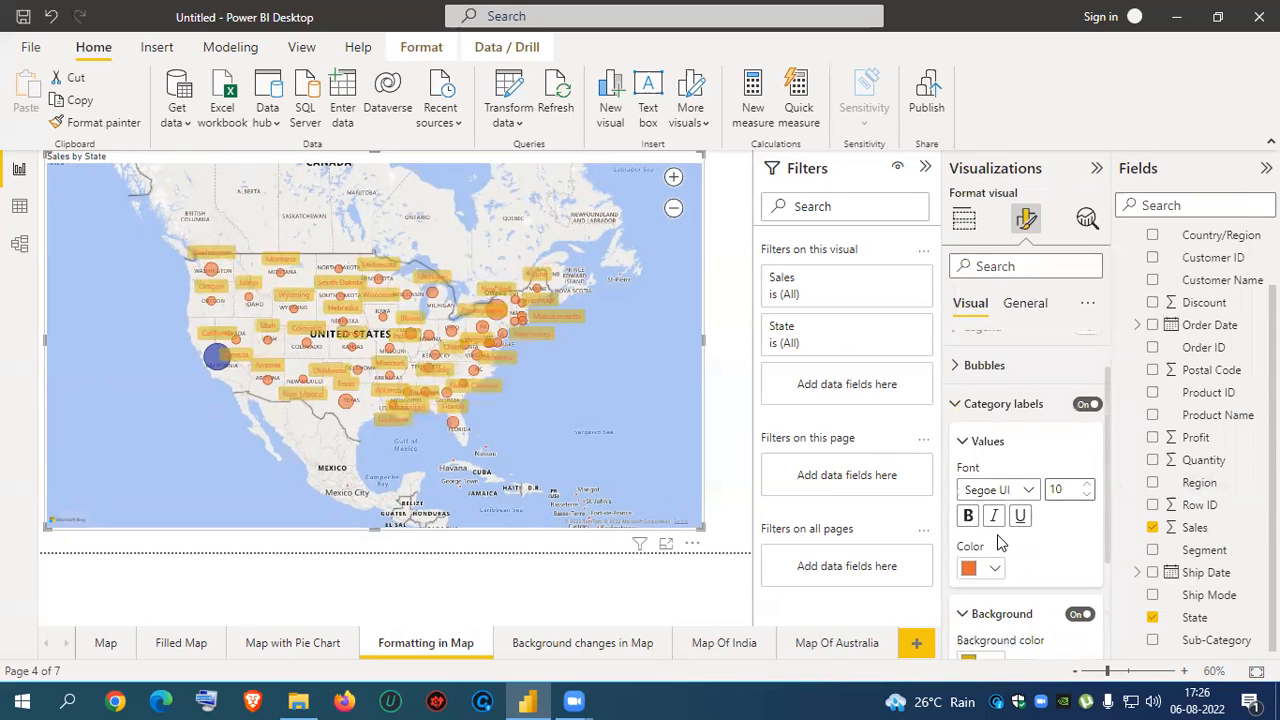
left_click(958, 403)
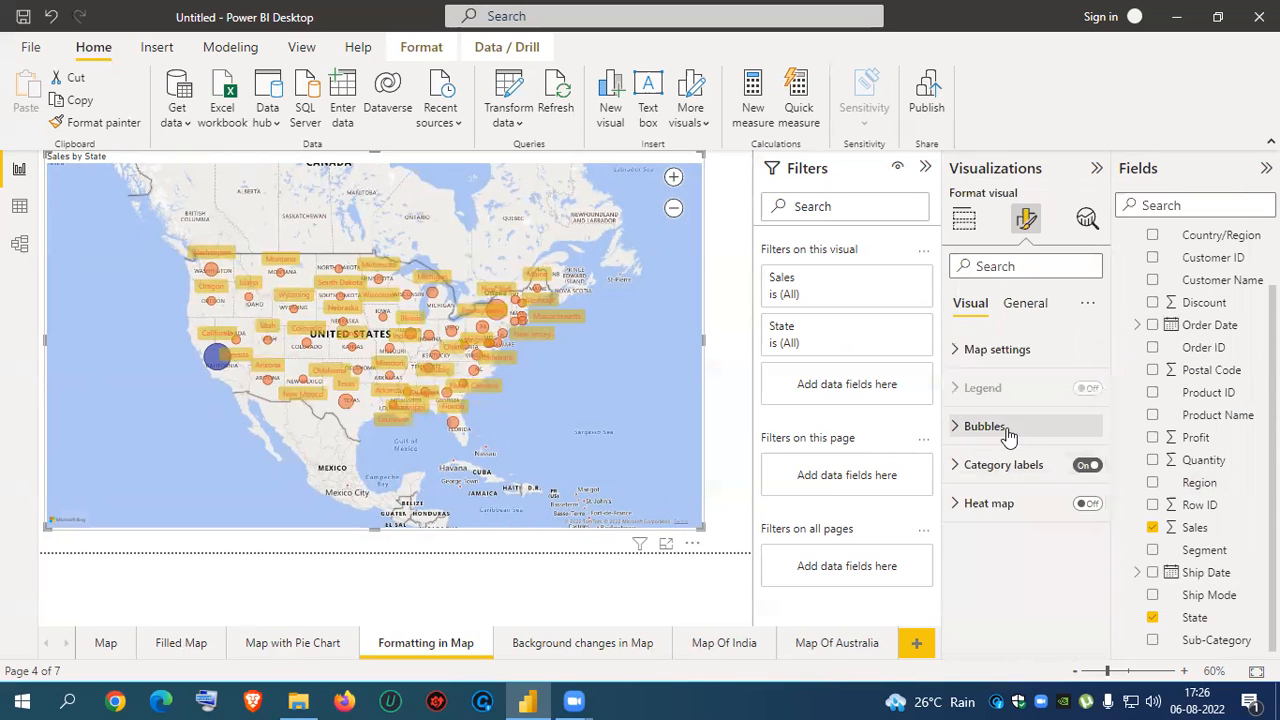
- Turn on a visual border around the map and round its corners to 30 px
left_click(1027, 304)
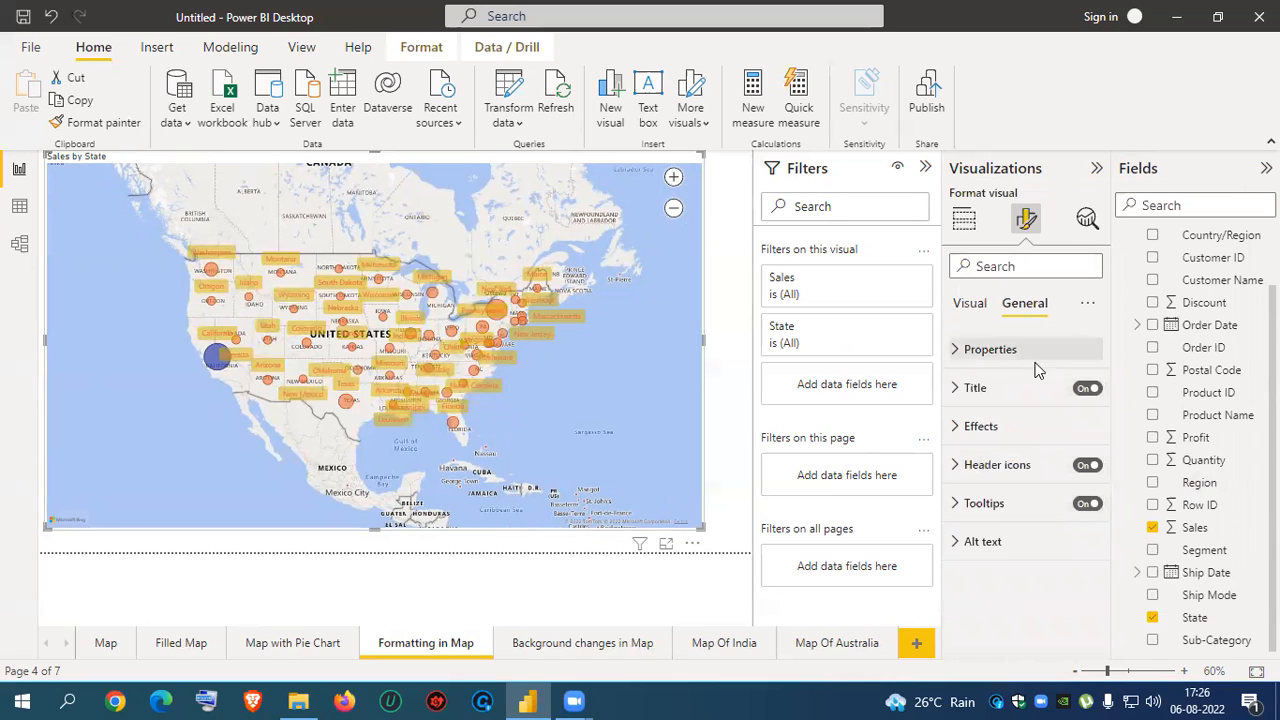
left_click(957, 390)
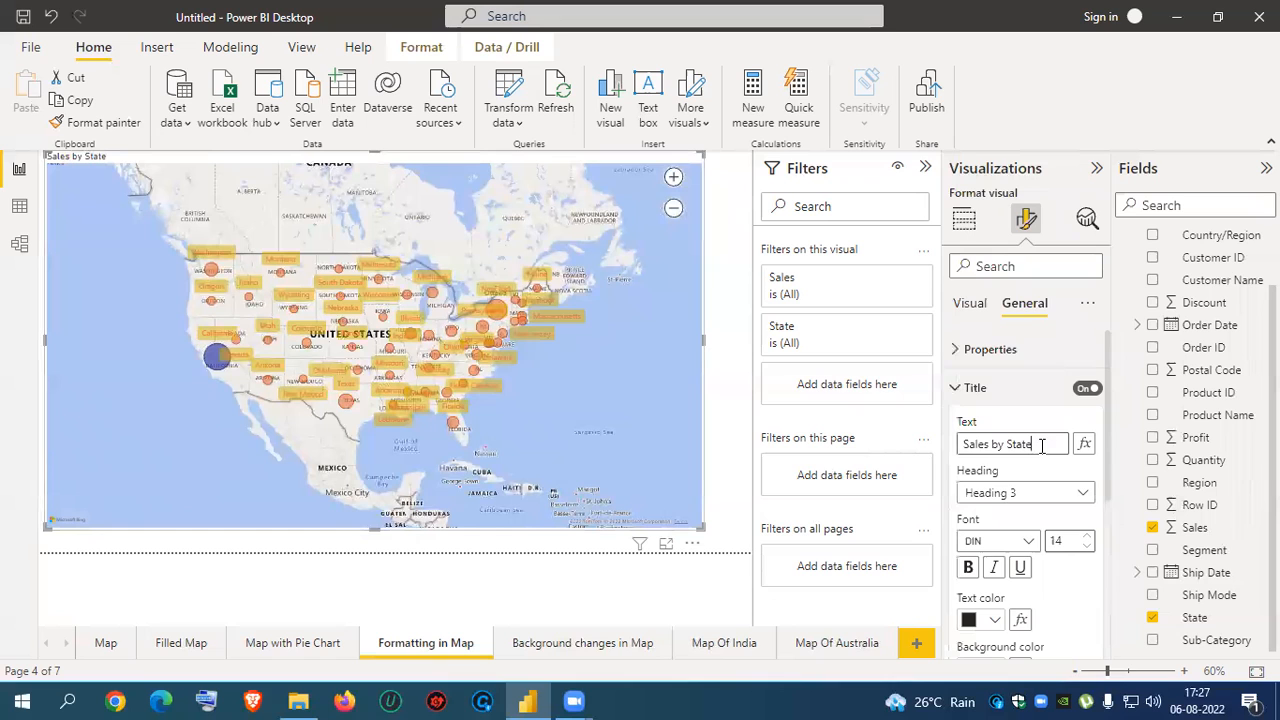
left_click(956, 388)
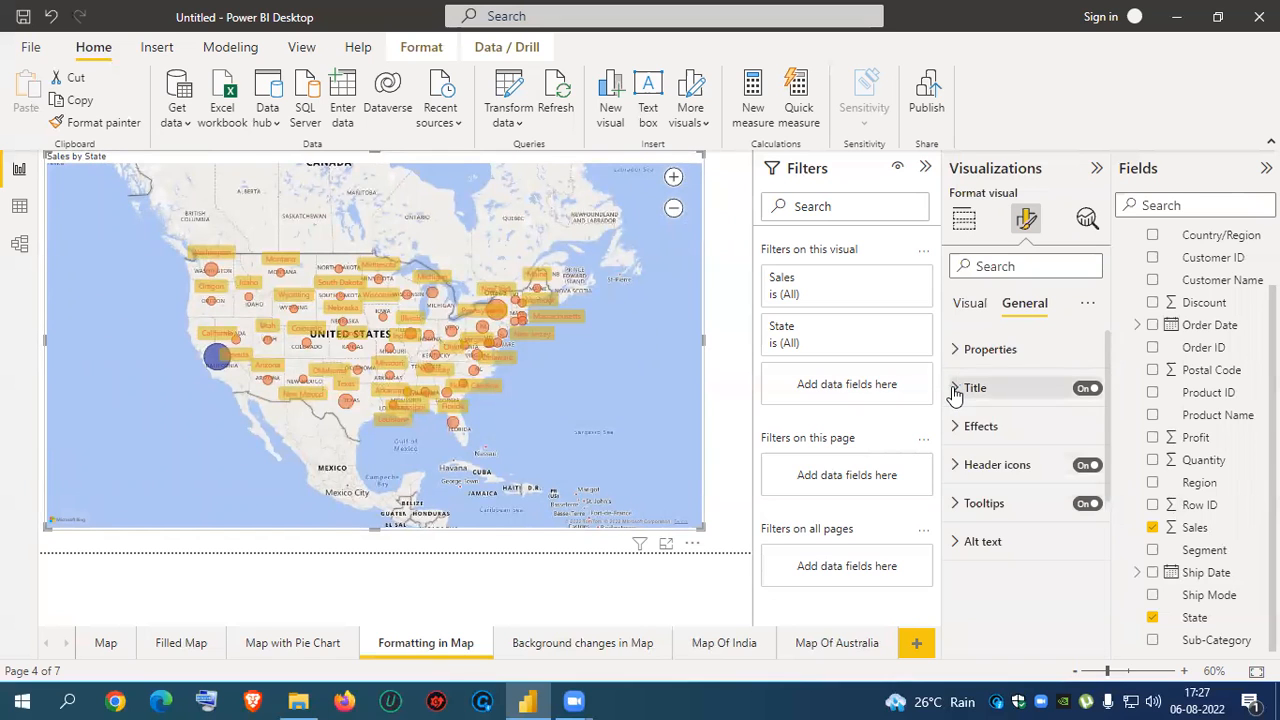
left_click(960, 428)
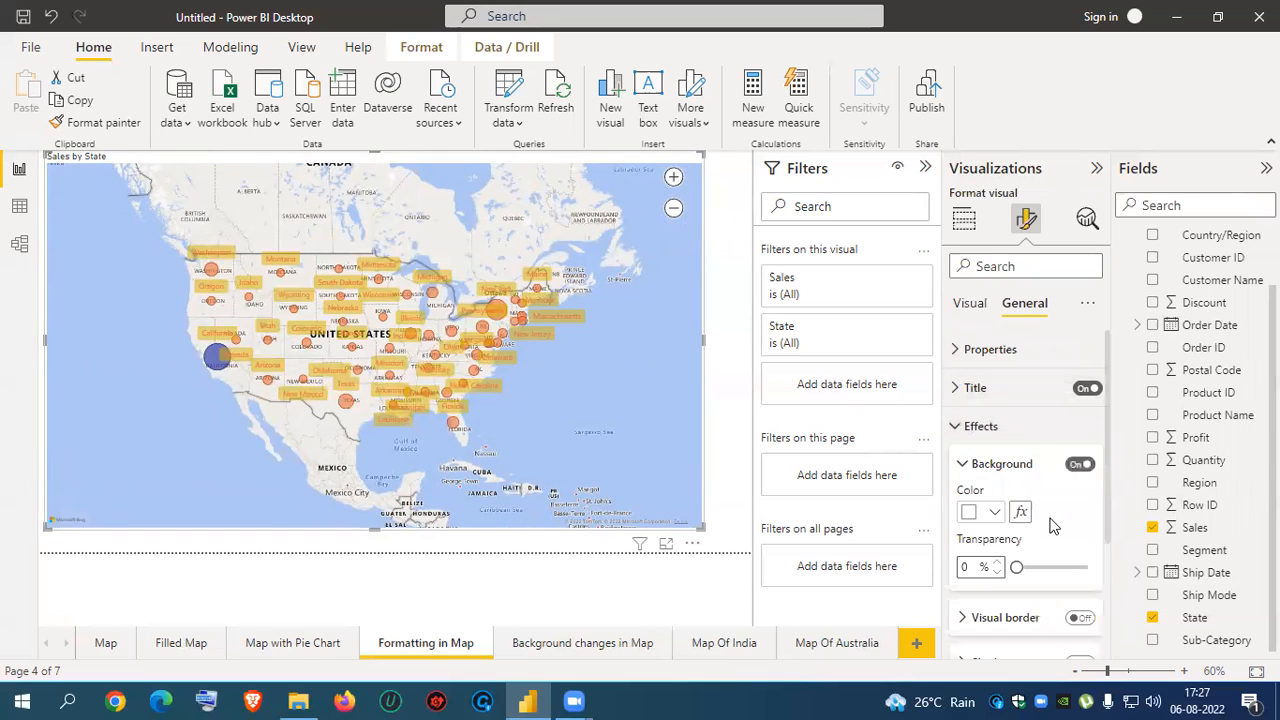
scroll(1052, 527, "down", 3)
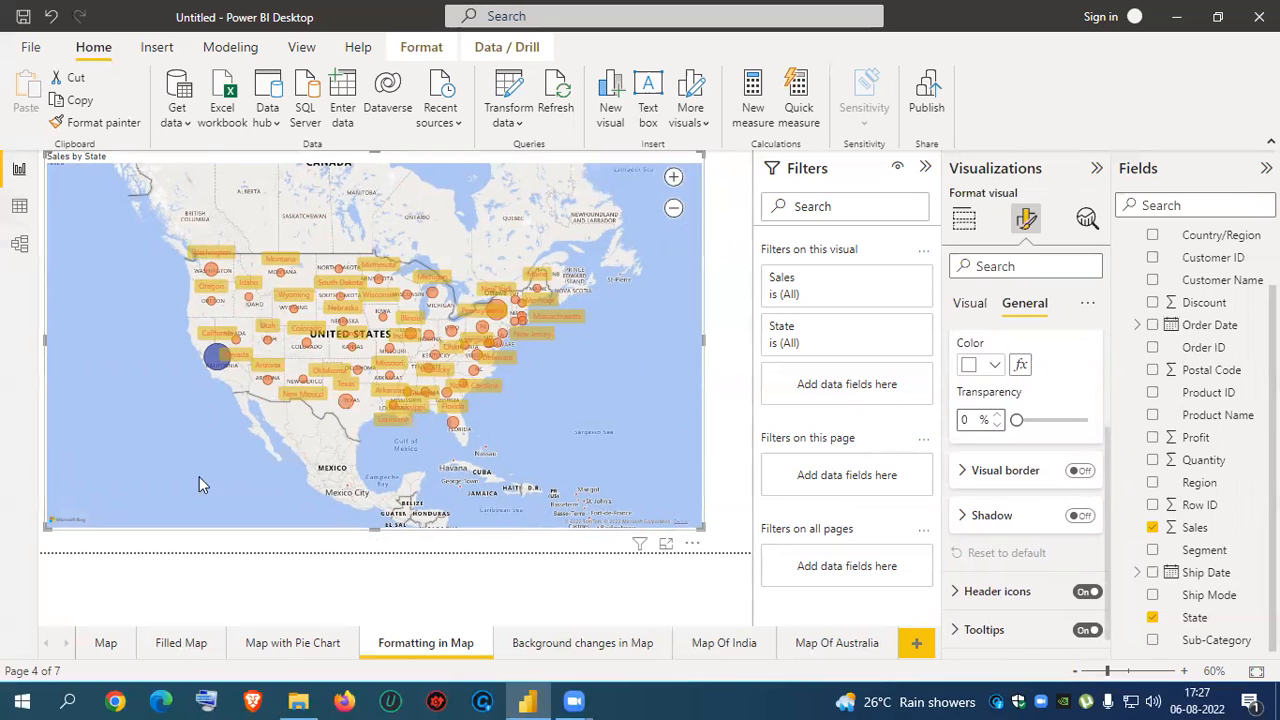
left_click(1080, 471)
left_click(966, 471)
scroll(1045, 560, "down", 1)
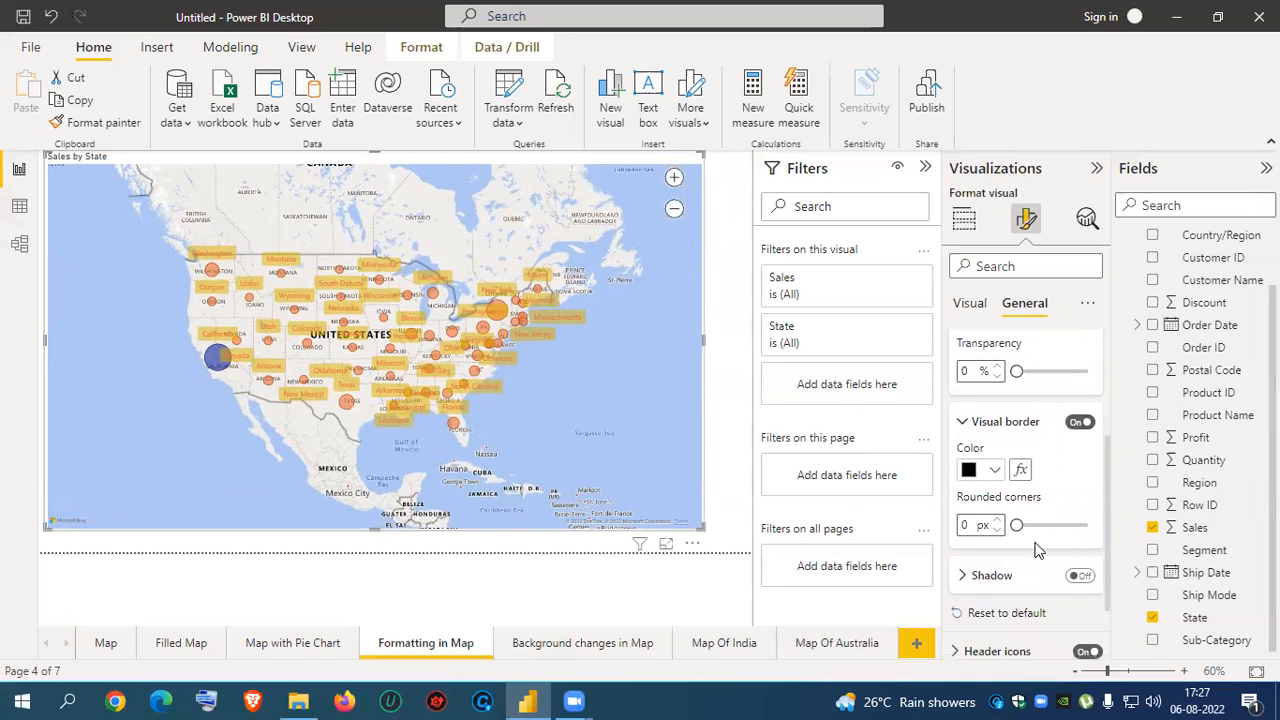
left_click_drag(1019, 524, 1115, 538)
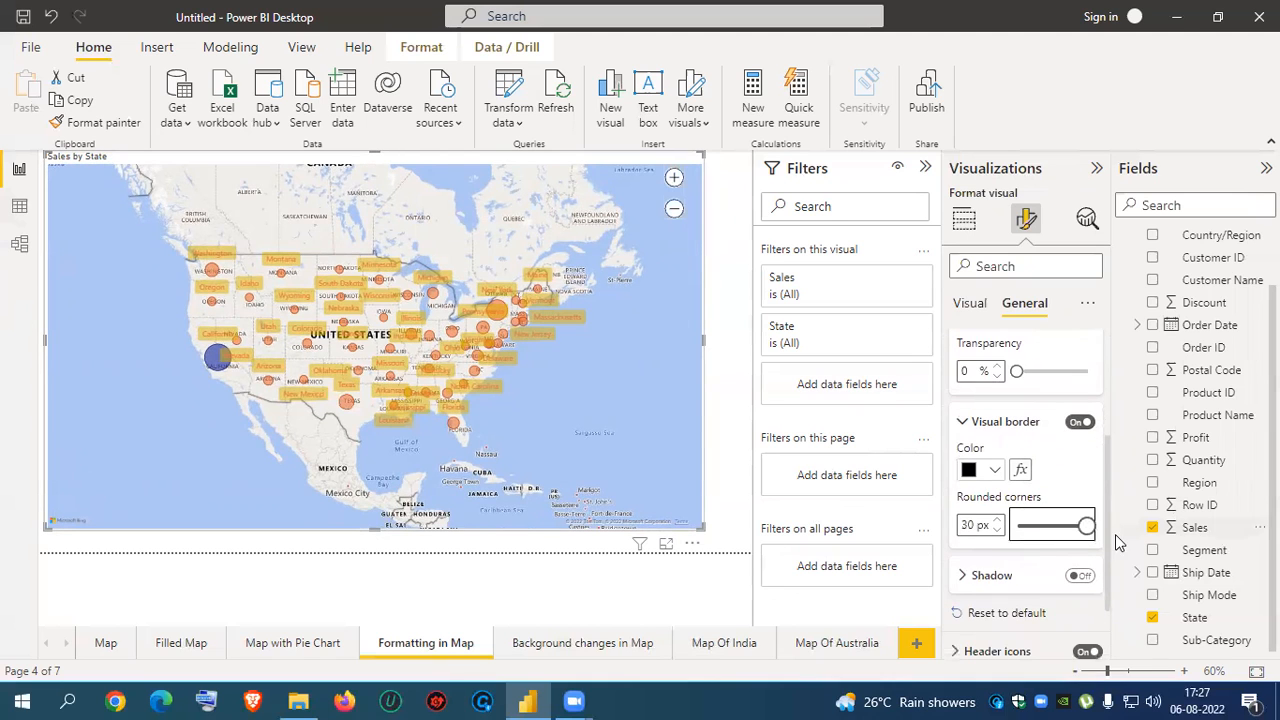
left_click(742, 476)
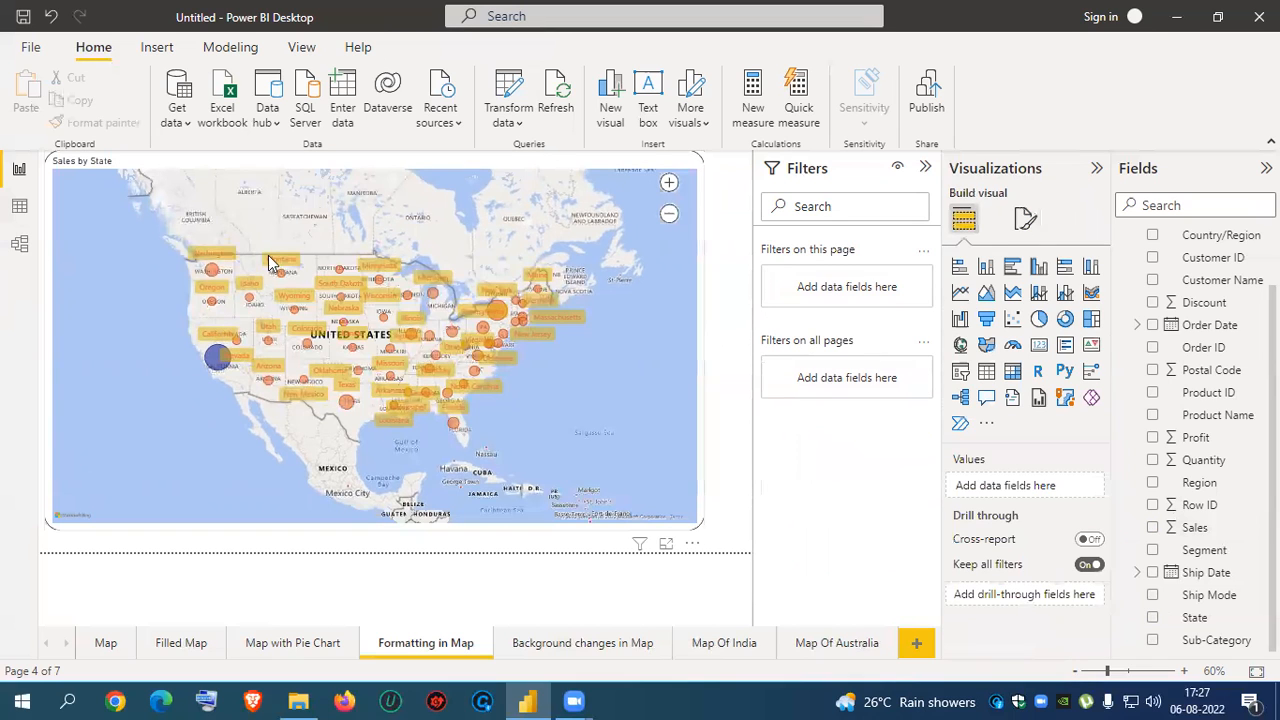
- Set the map visual's background effect color to black
left_click(606, 397)
left_click(1026, 219)
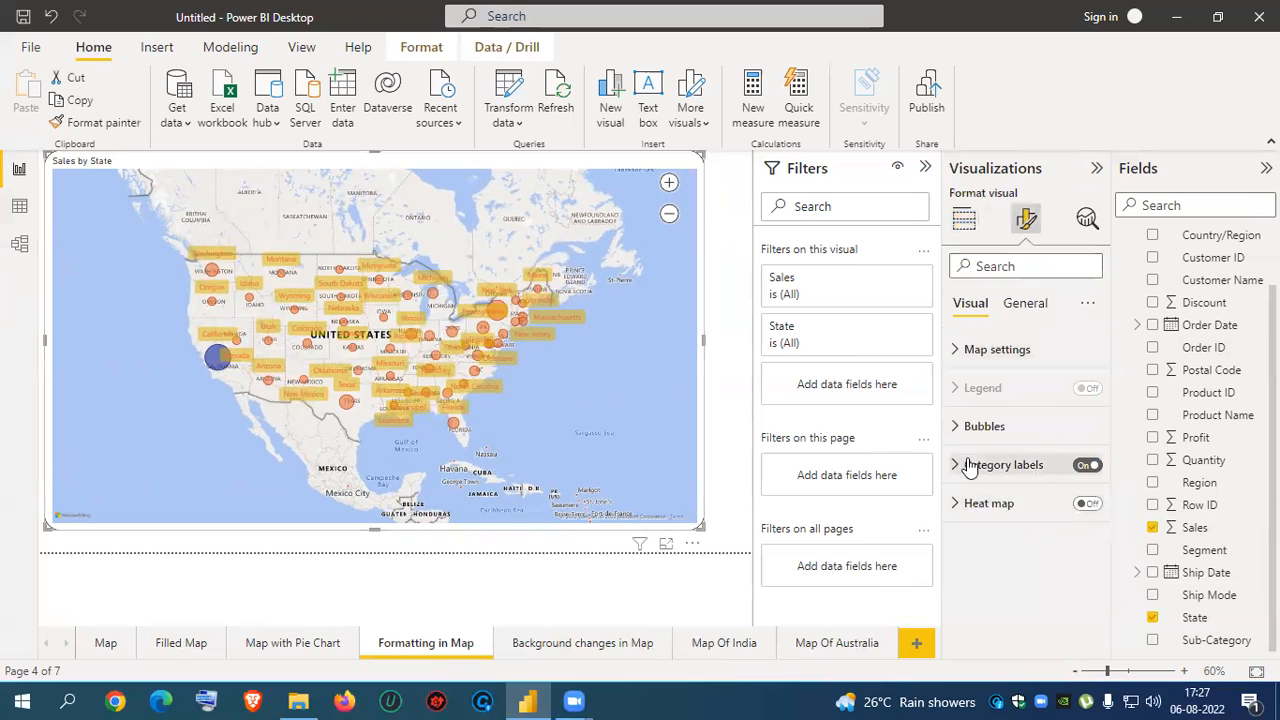
left_click(1020, 311)
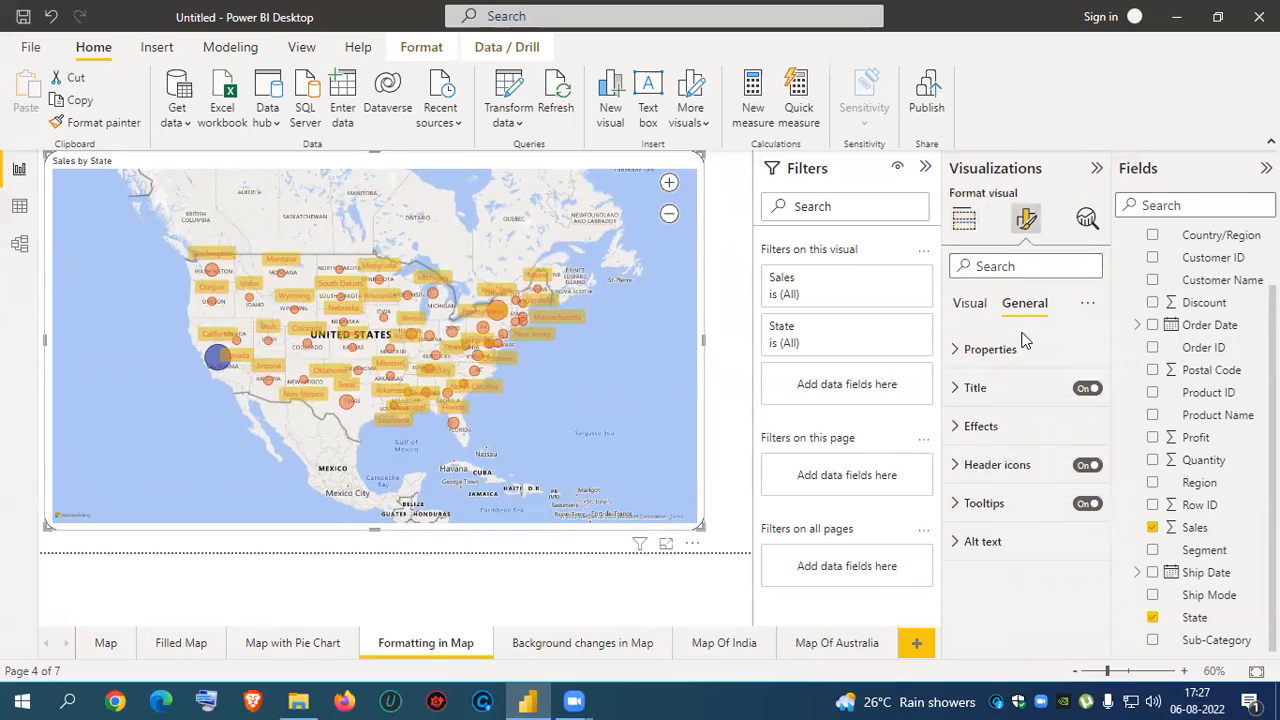
left_click(960, 428)
scroll(1042, 527, "down", 1)
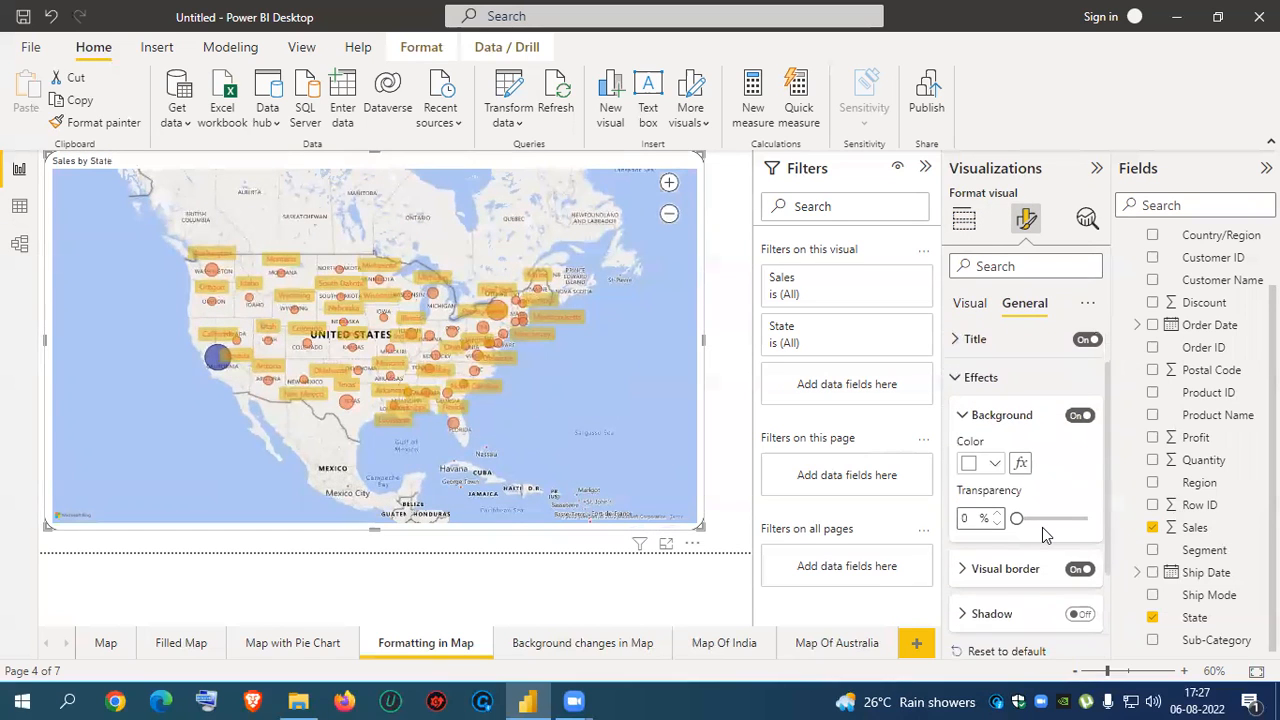
scroll(1042, 527, "down", 1)
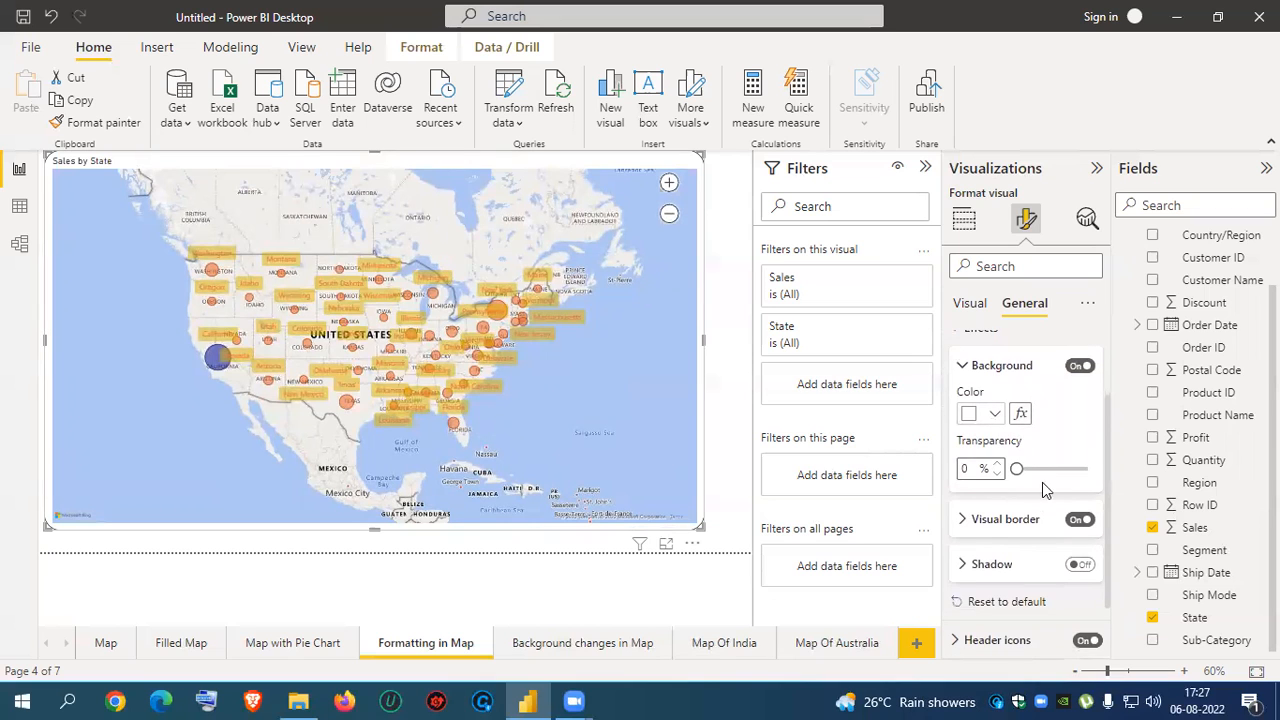
scroll(1037, 517, "down", 1)
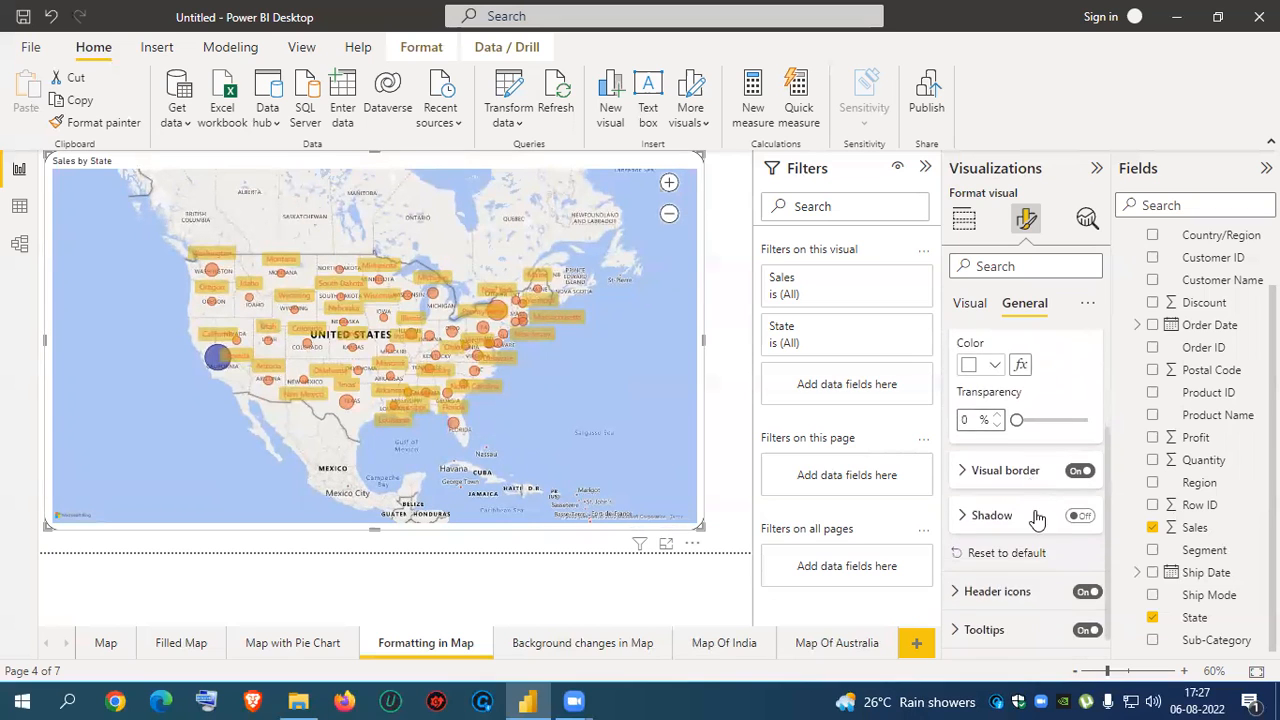
scroll(1040, 534, "up", 3)
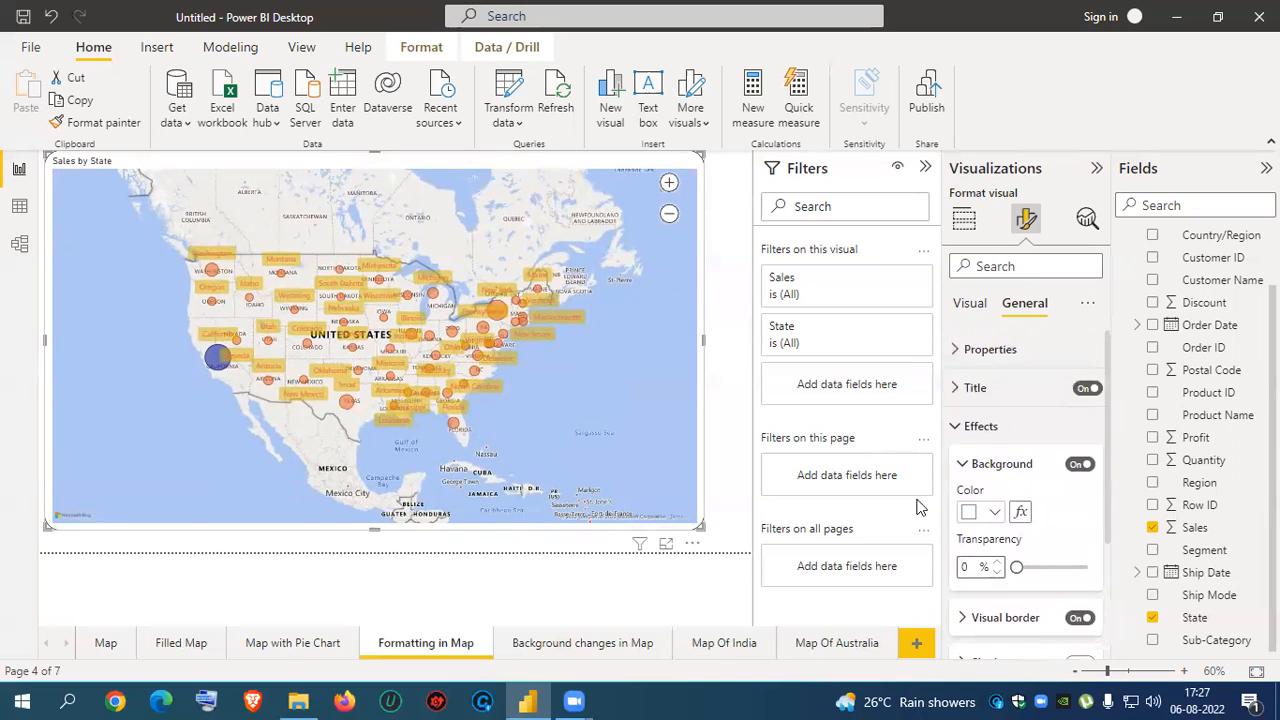
left_click(994, 514)
left_click(1087, 432)
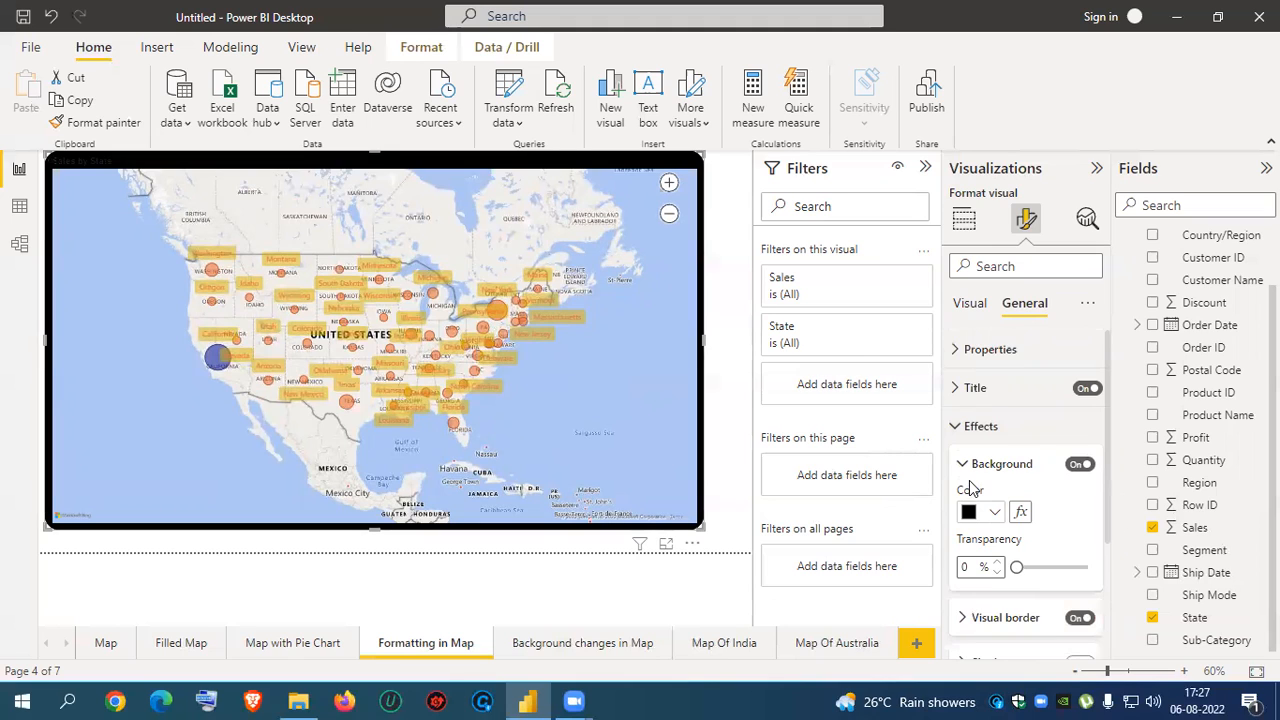
left_click(955, 427)
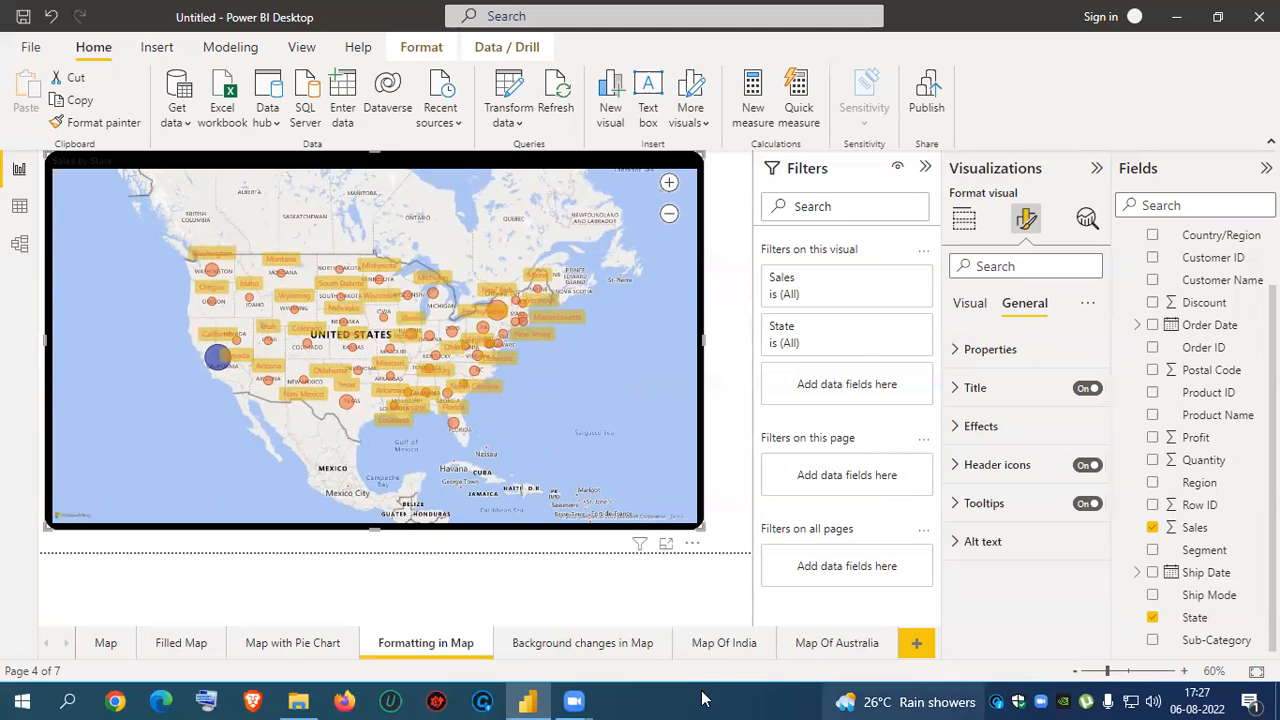
- Set the text color of the map's Sales by State title to white
left_click(955, 390)
scroll(1016, 512, "down", 1)
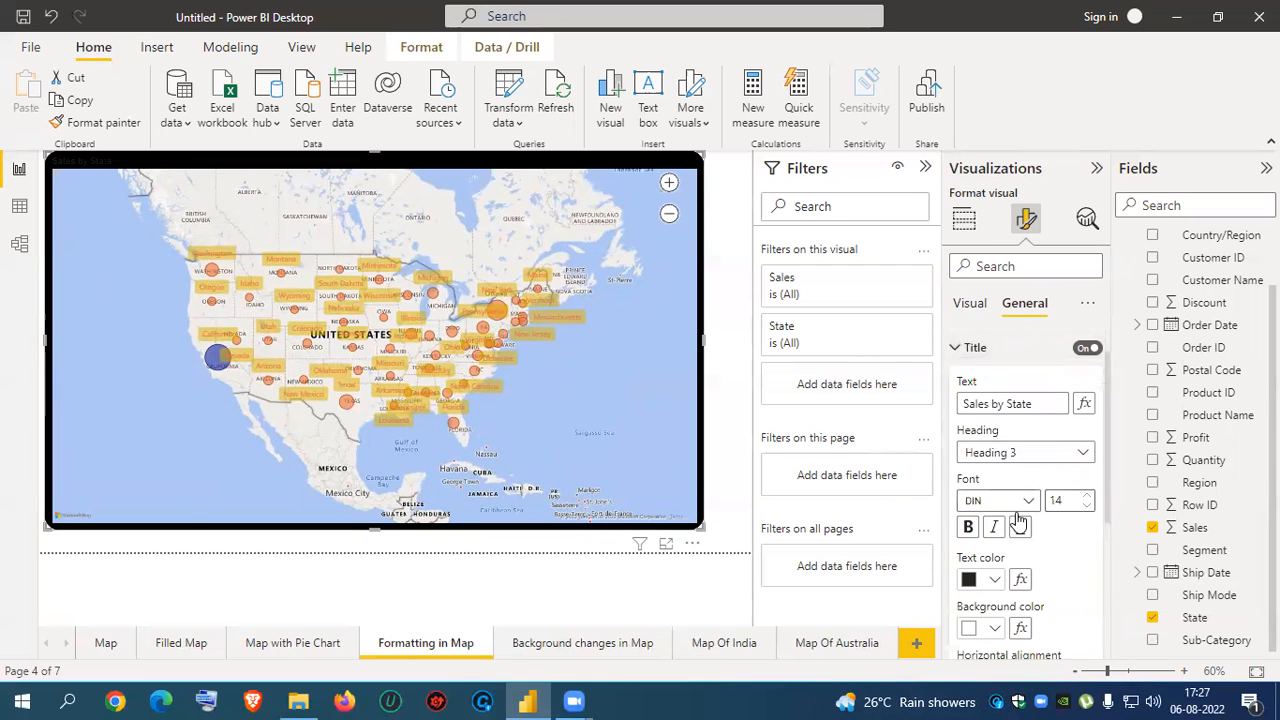
left_click(995, 573)
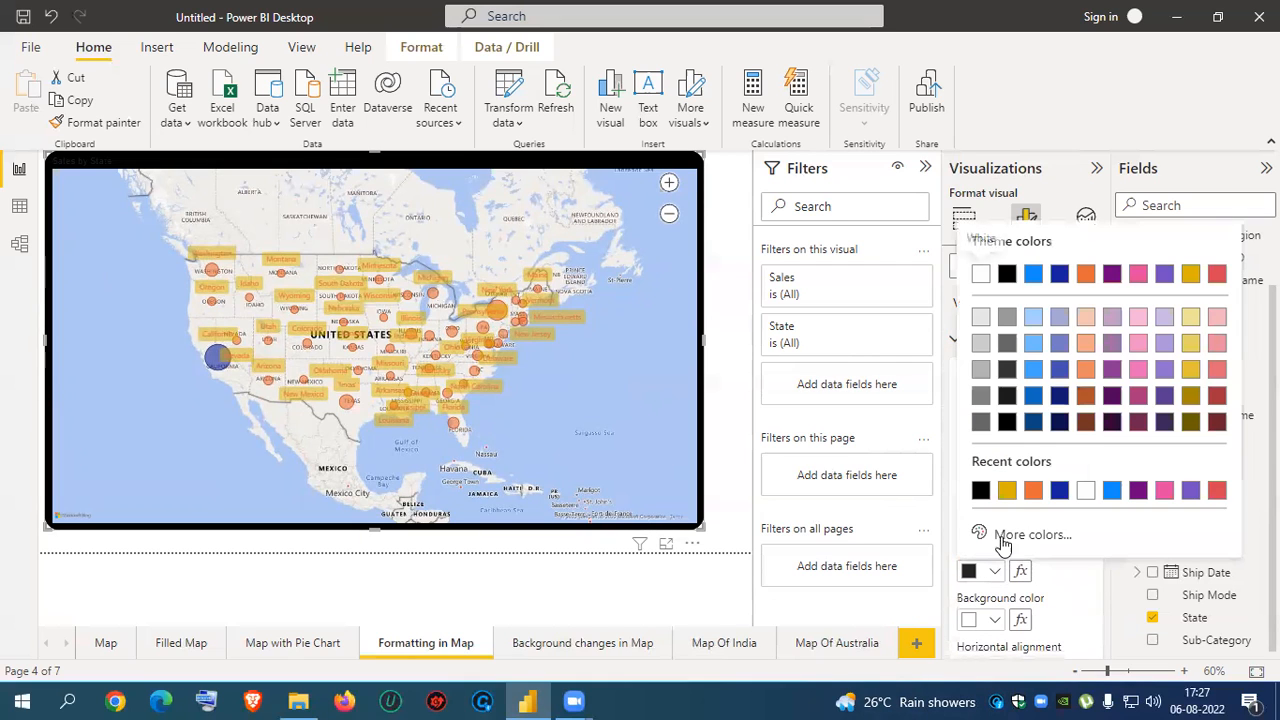
left_click(1084, 489)
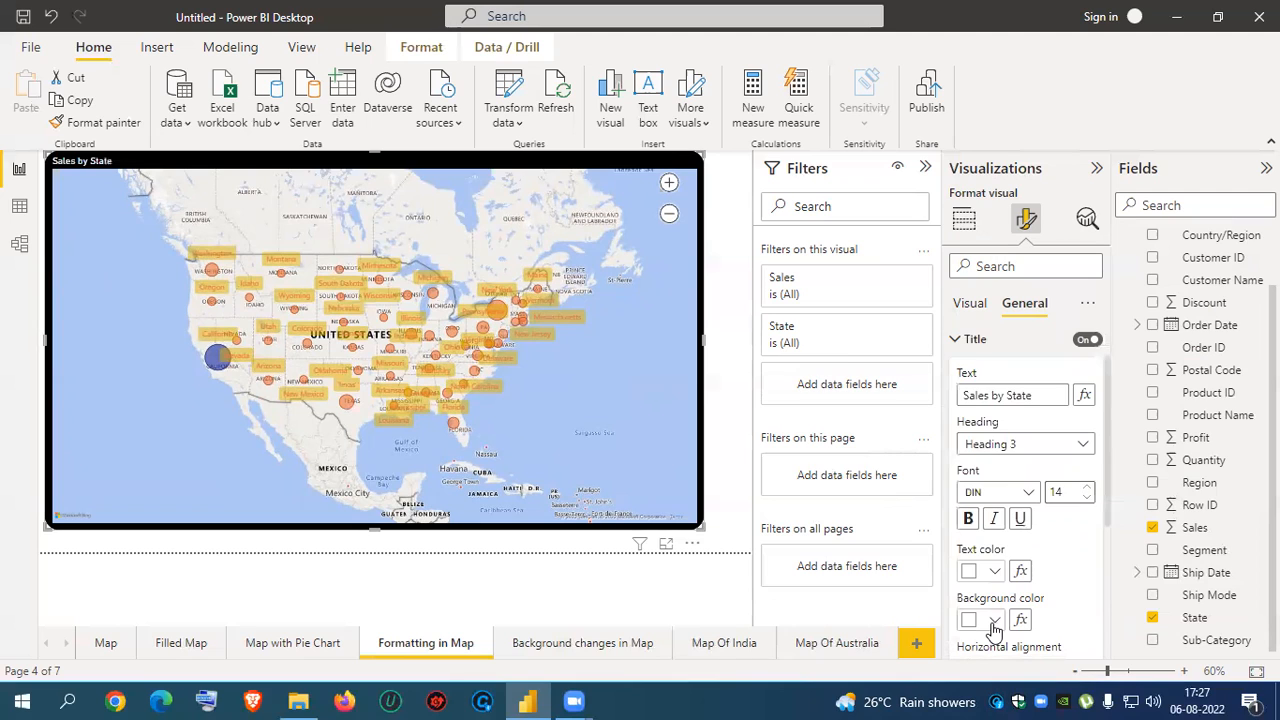
- Center the map's Sales by State title horizontally and return to the visual-specific formatting options
scroll(993, 628, "down", 1)
left_click(993, 621)
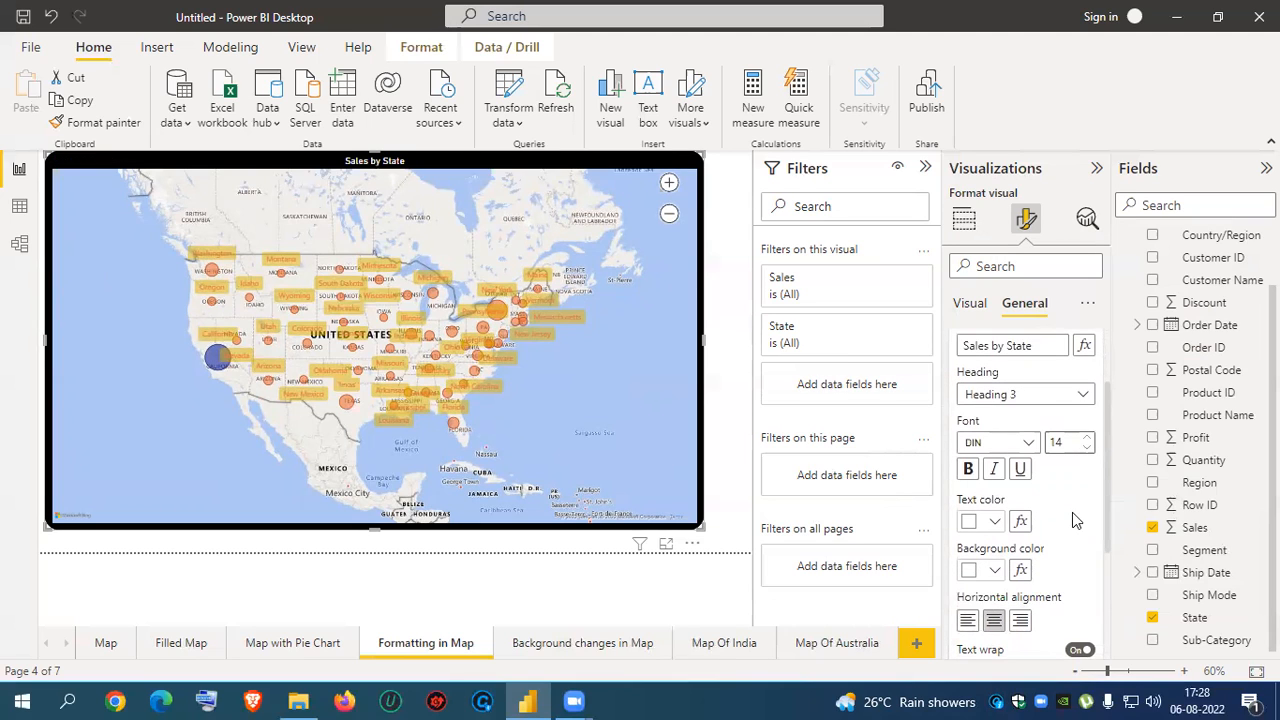
scroll(1052, 513, "up", 2)
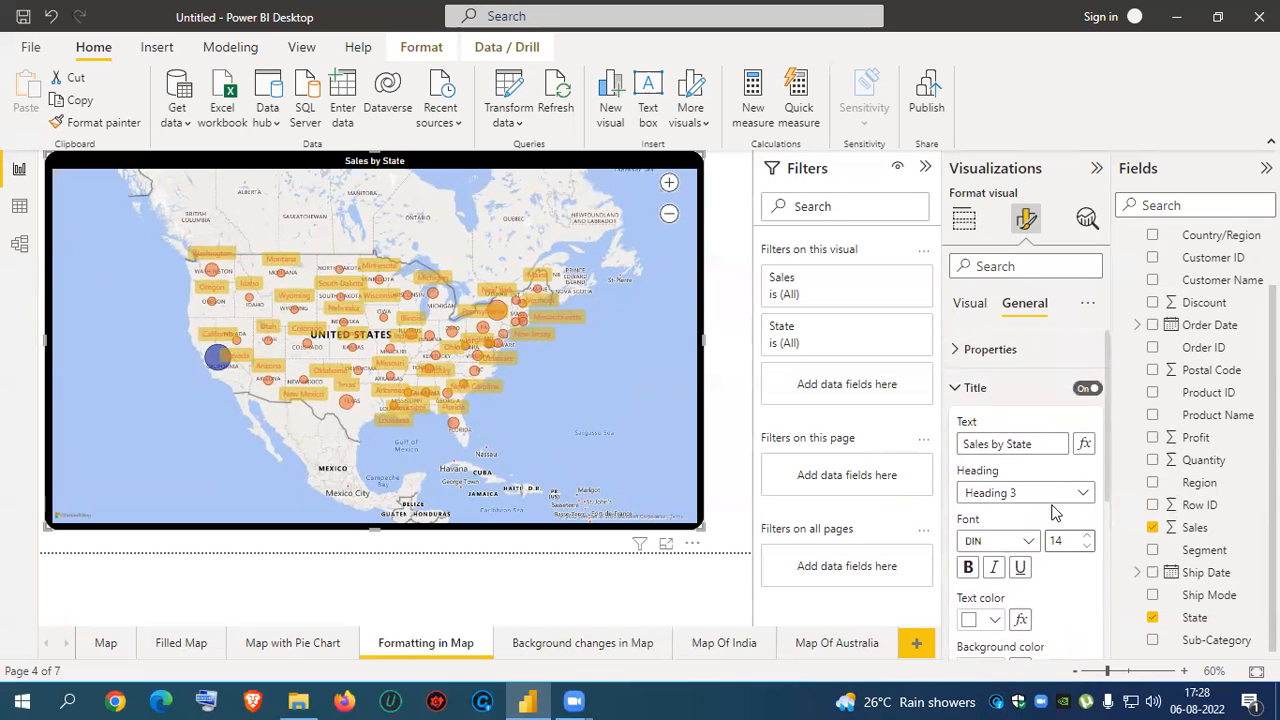
left_click(958, 387)
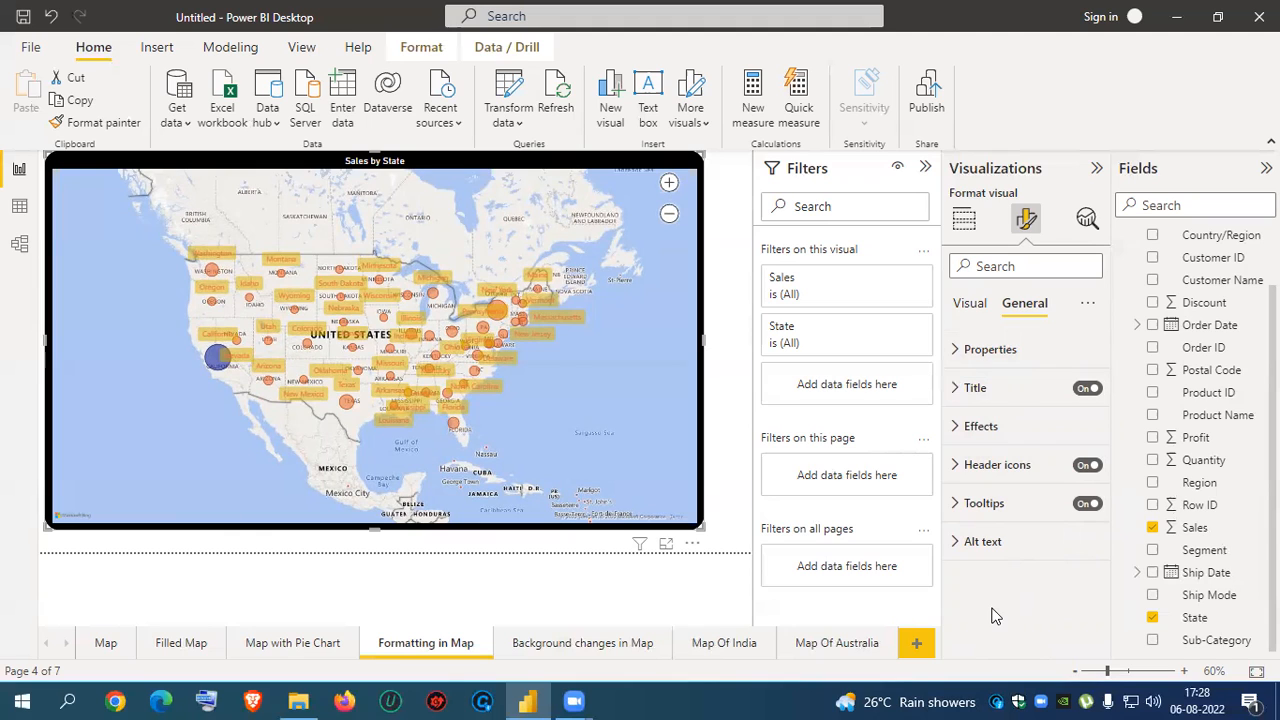
left_click(968, 306)
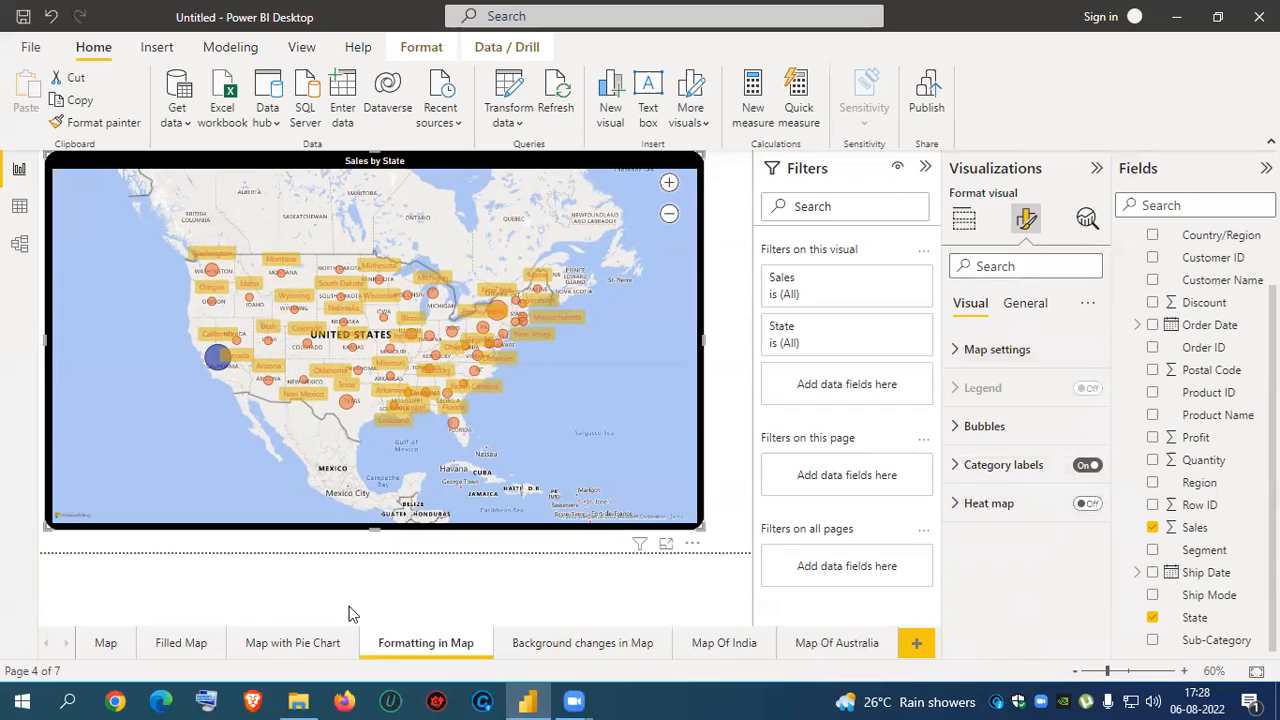
- Add a bubble map visual to the Background changes in Map page and enlarge it to about 884 wide by 645 high
left_click(579, 645)
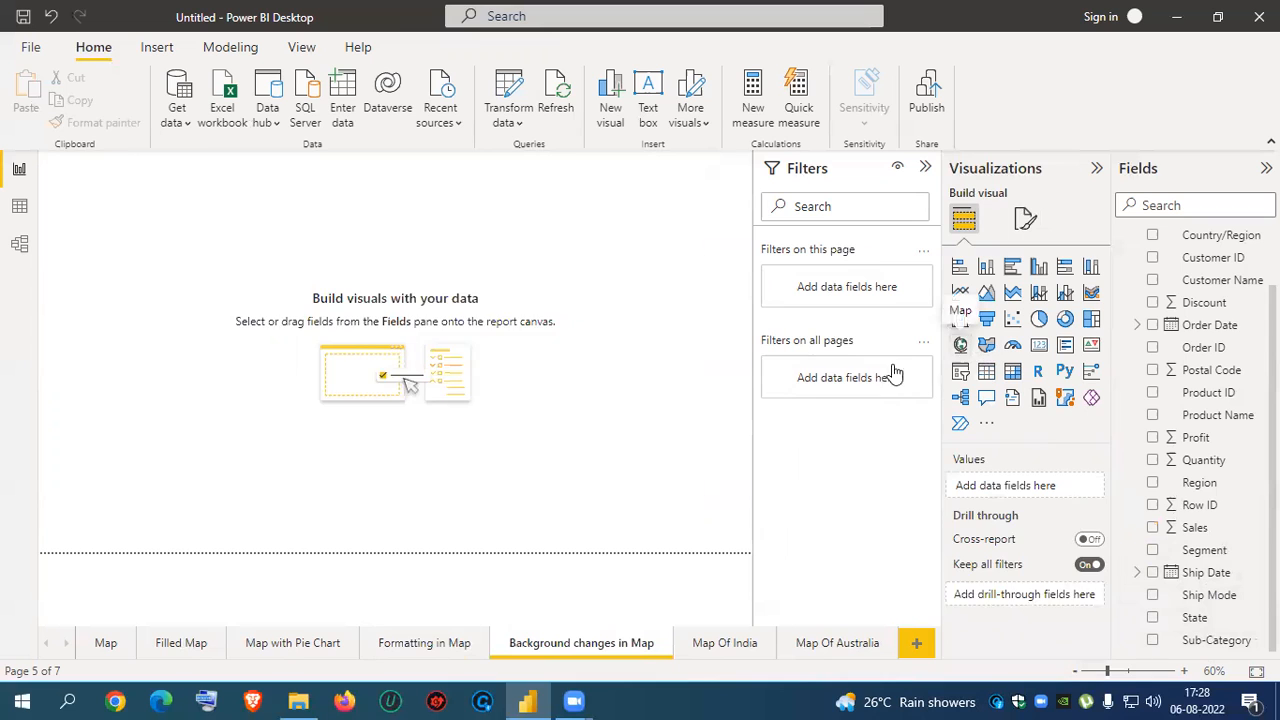
left_click(960, 344)
left_click_drag(200, 306, 540, 510)
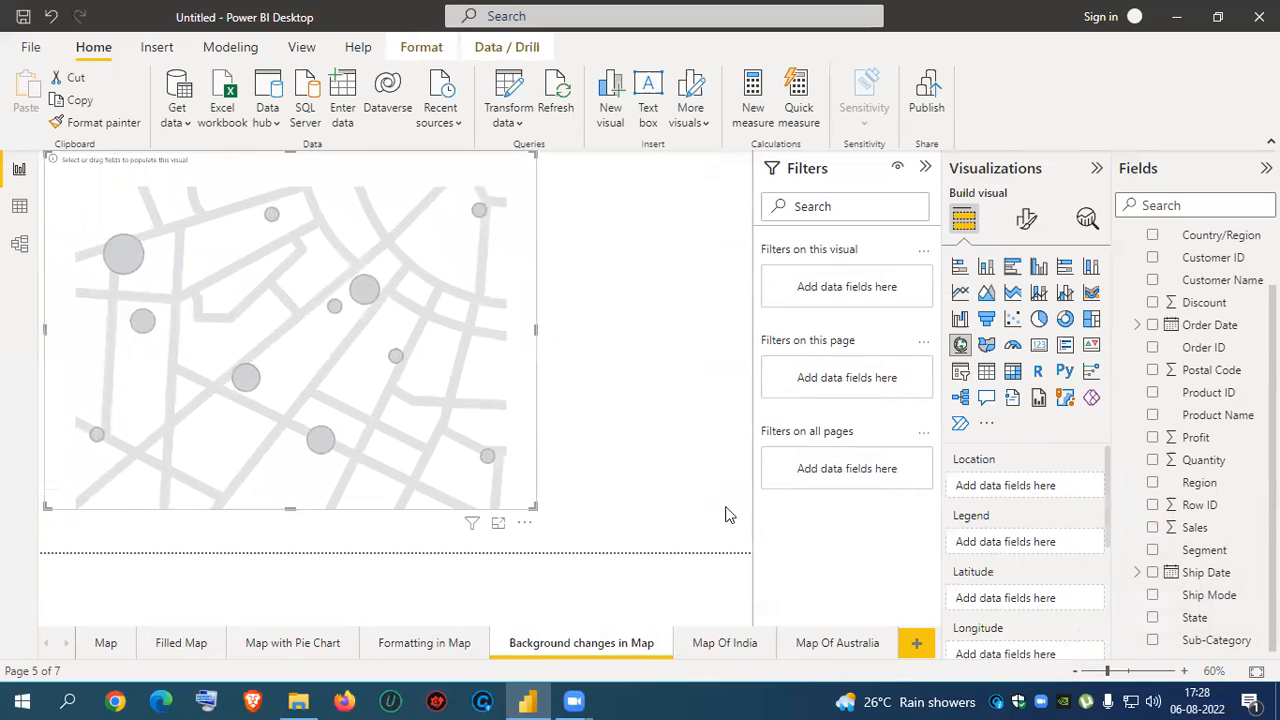
- Plot the State field as map locations with Sales from the Orders table as bubble size
left_click(1153, 618)
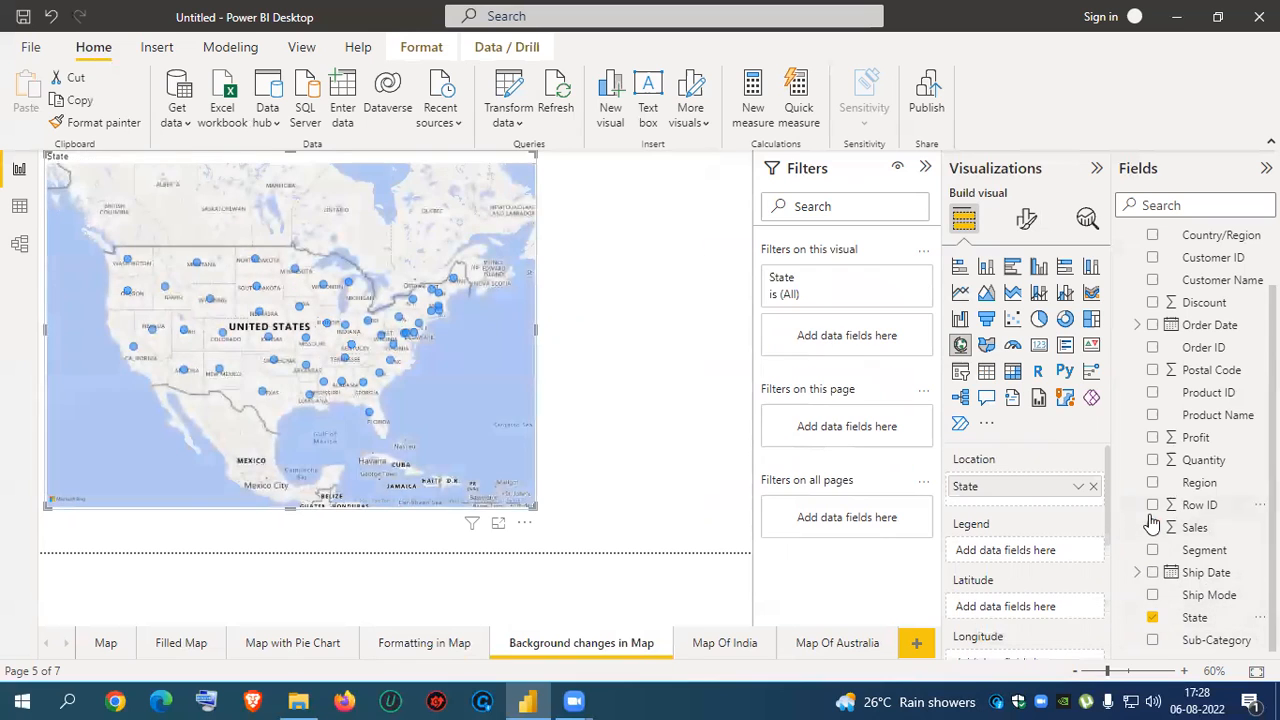
left_click(1156, 516)
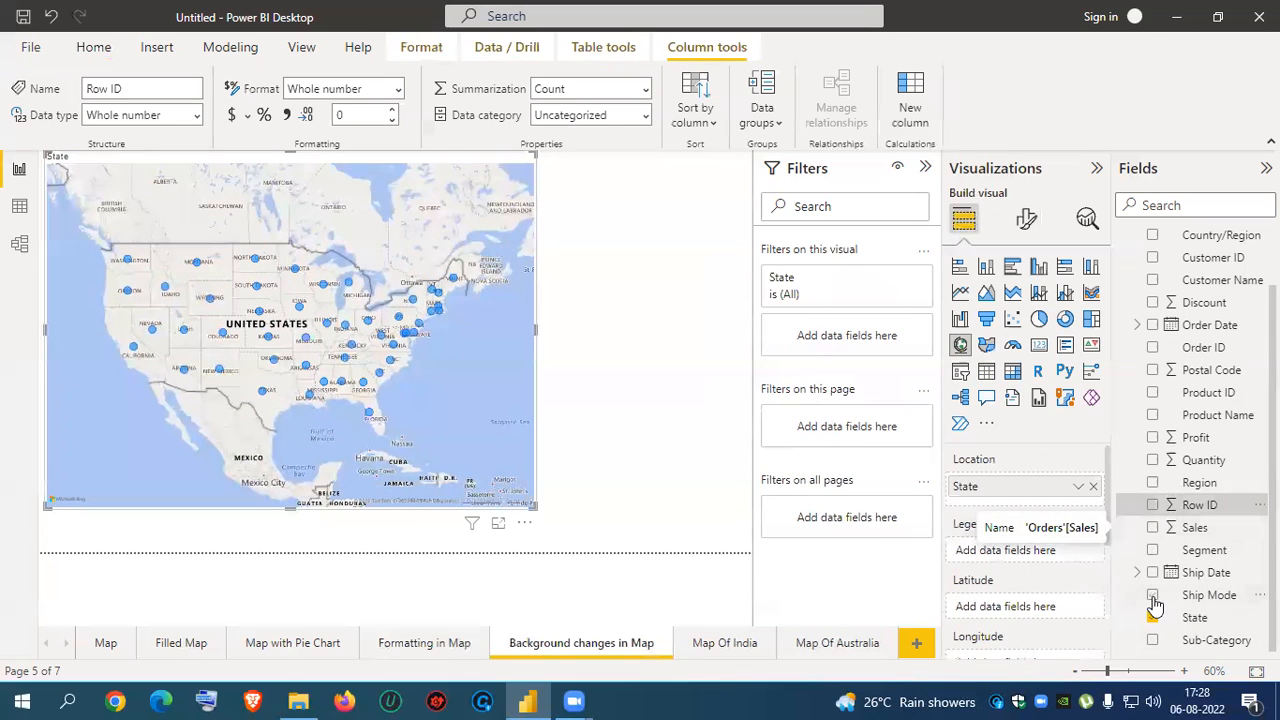
left_click(1153, 527)
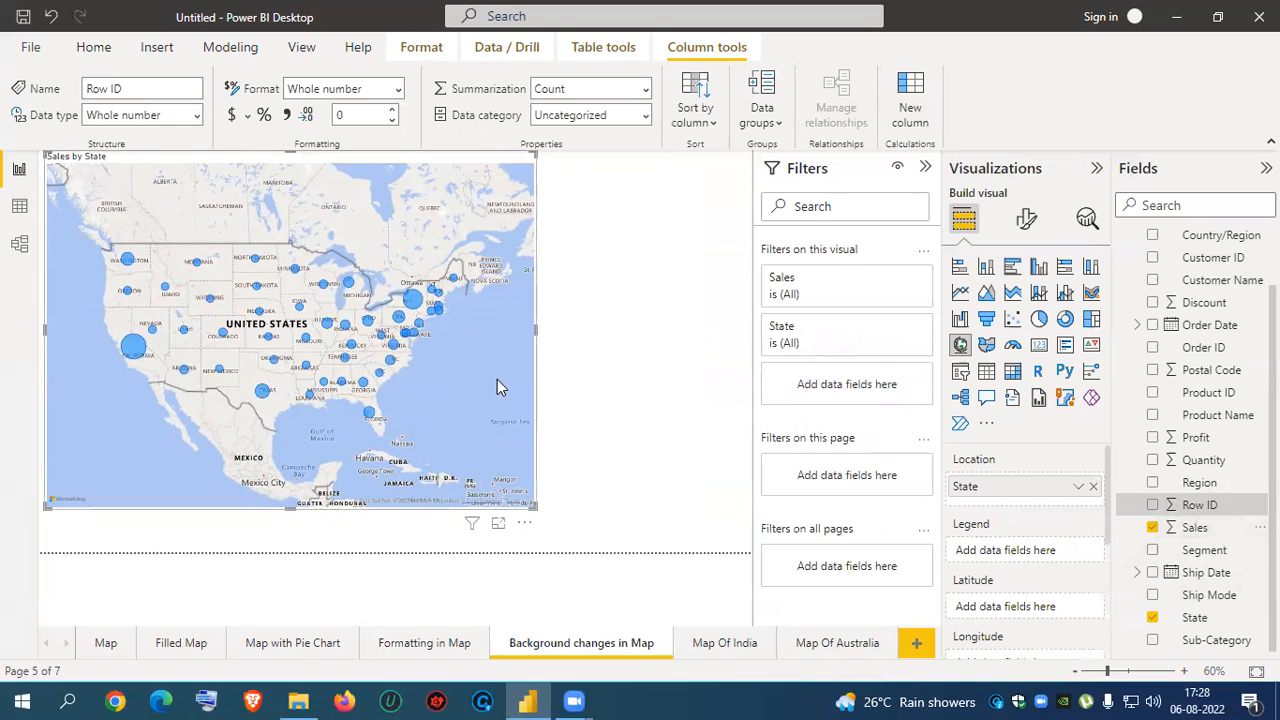
- Look through the map's general formatting options, including its size properties and background effects
left_click(1027, 222)
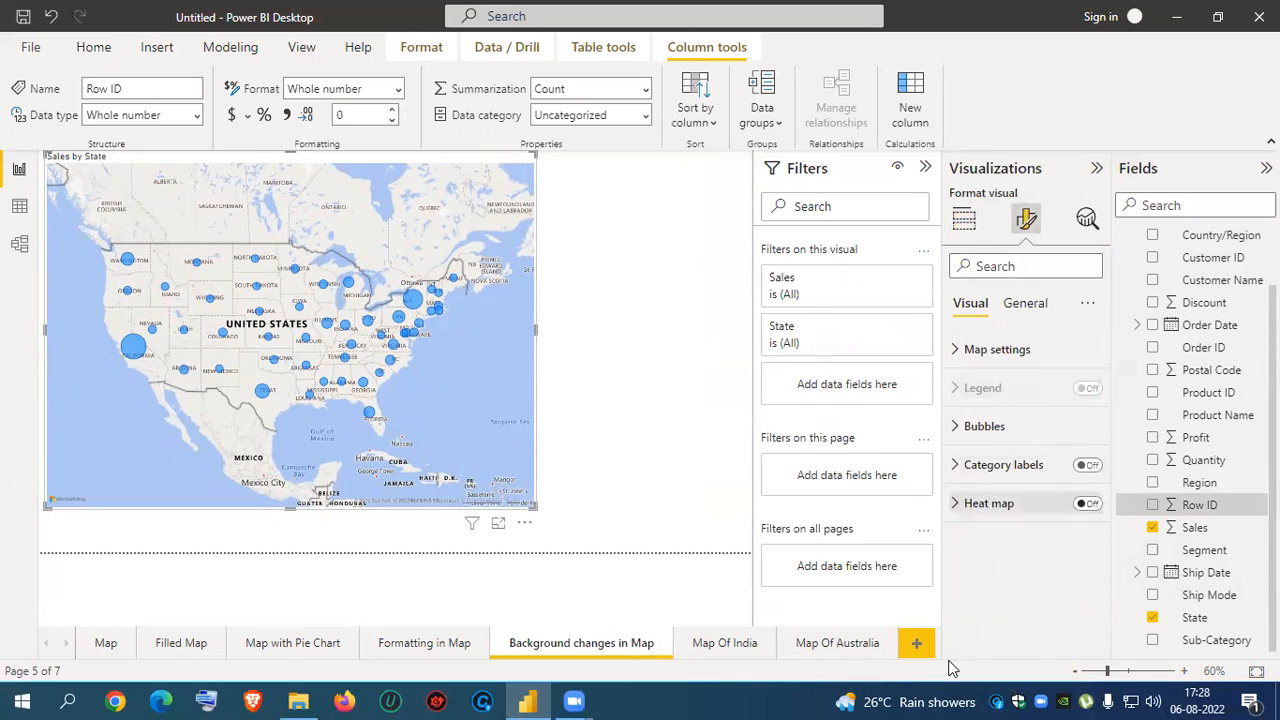
left_click(1024, 310)
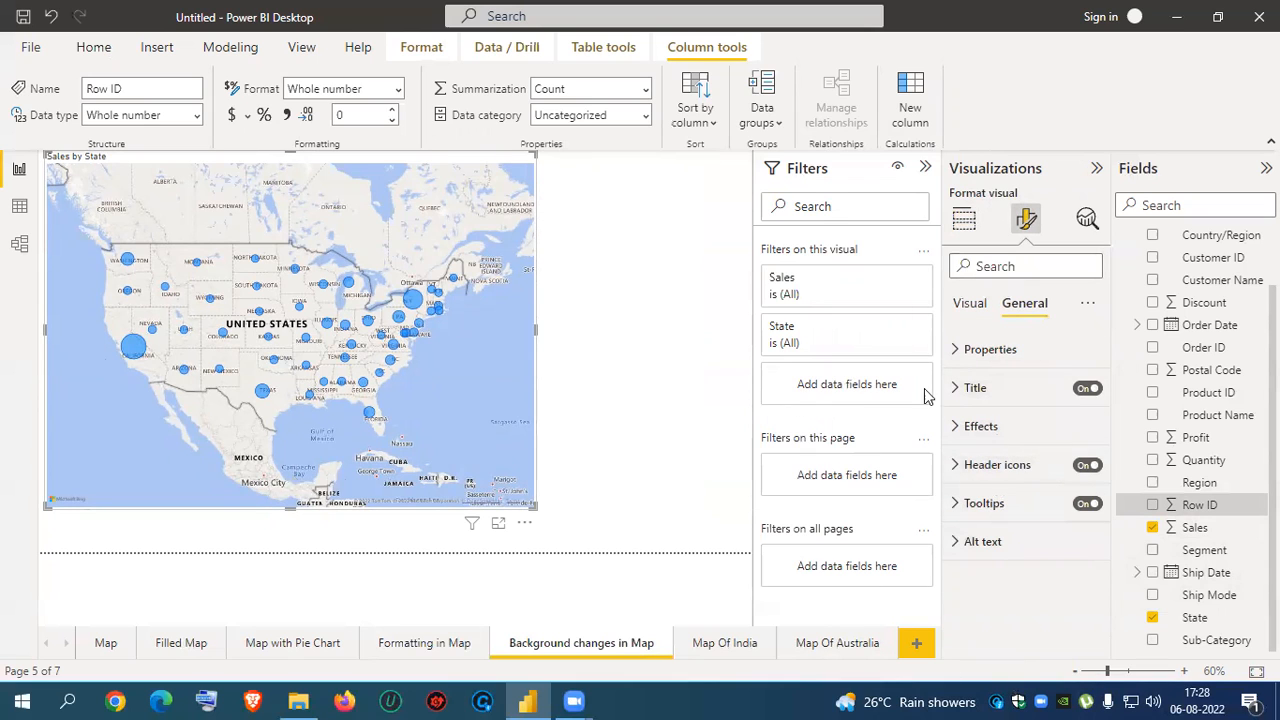
left_click(954, 351)
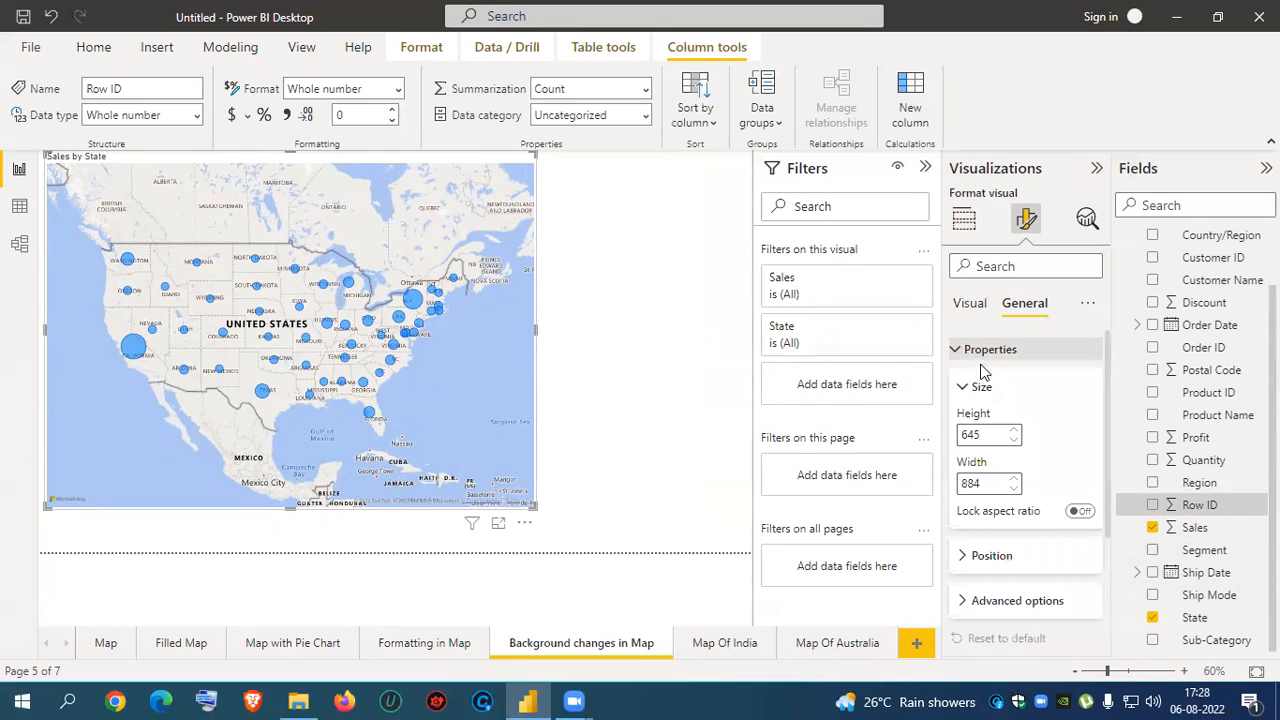
scroll(1054, 457, "down", 2)
scroll(995, 493, "down", 2)
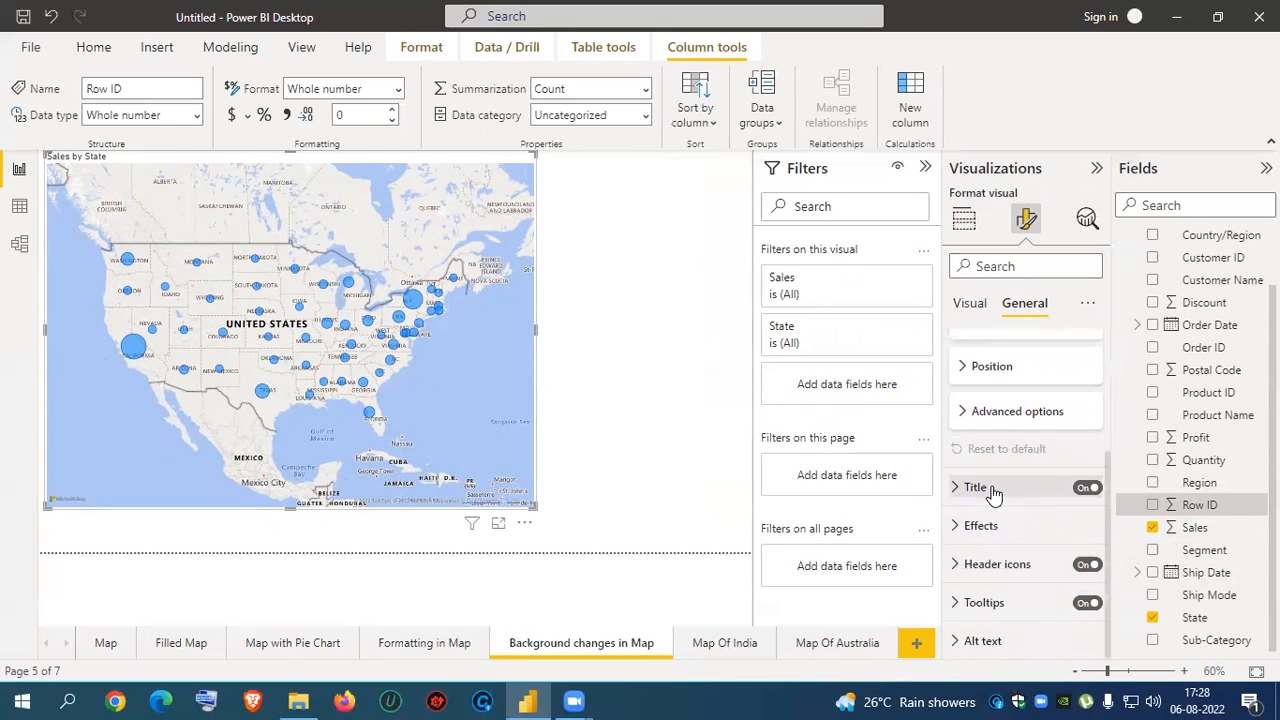
left_click(955, 524)
scroll(1042, 488, "down", 3)
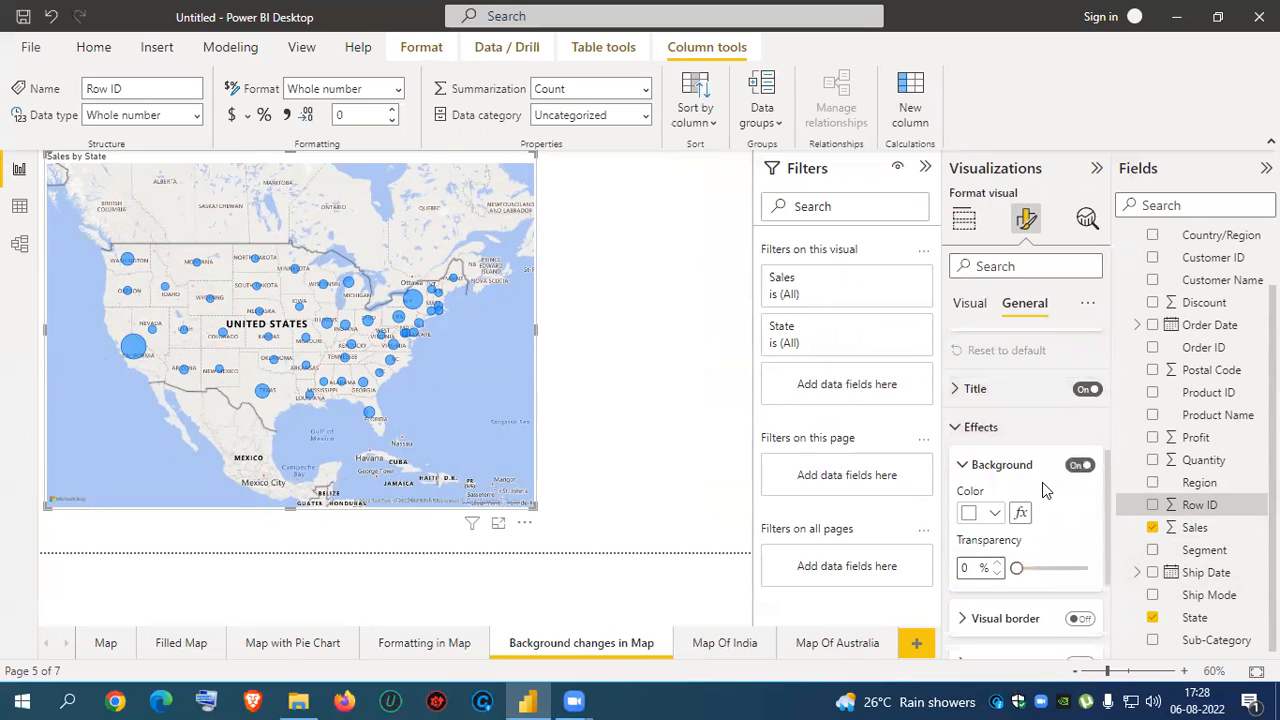
scroll(1042, 482, "up", 6)
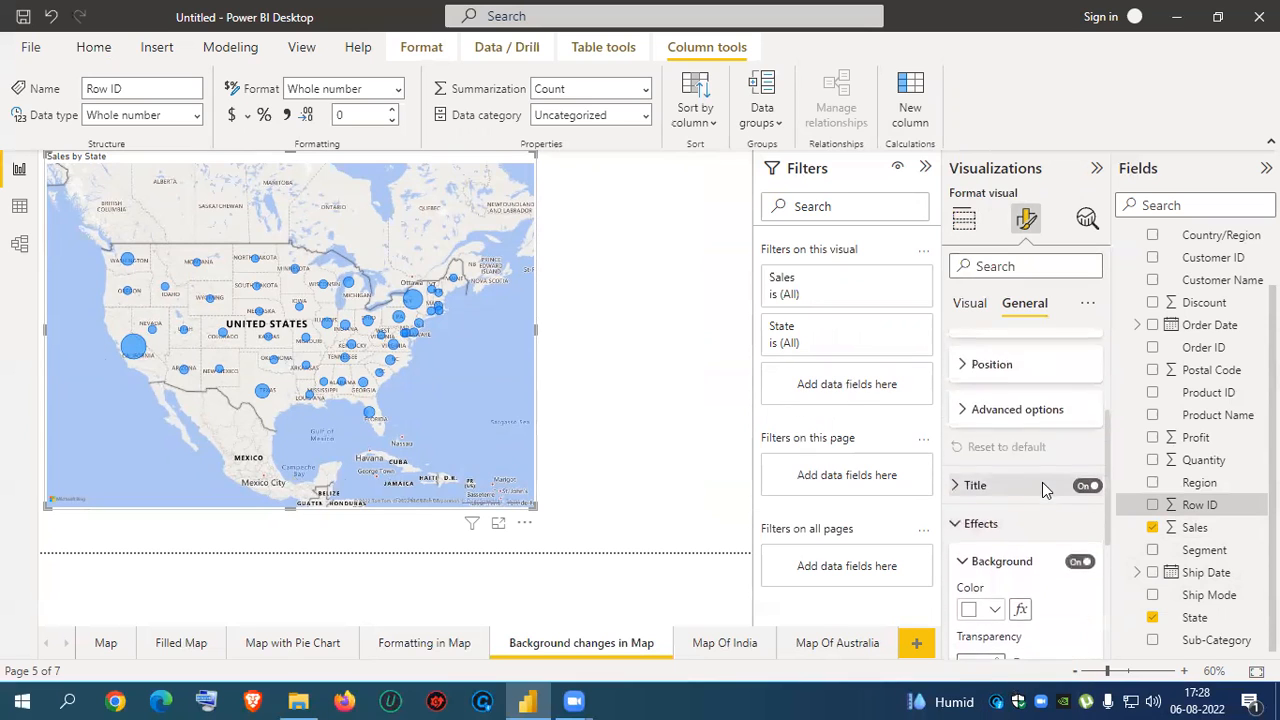
left_click(960, 347)
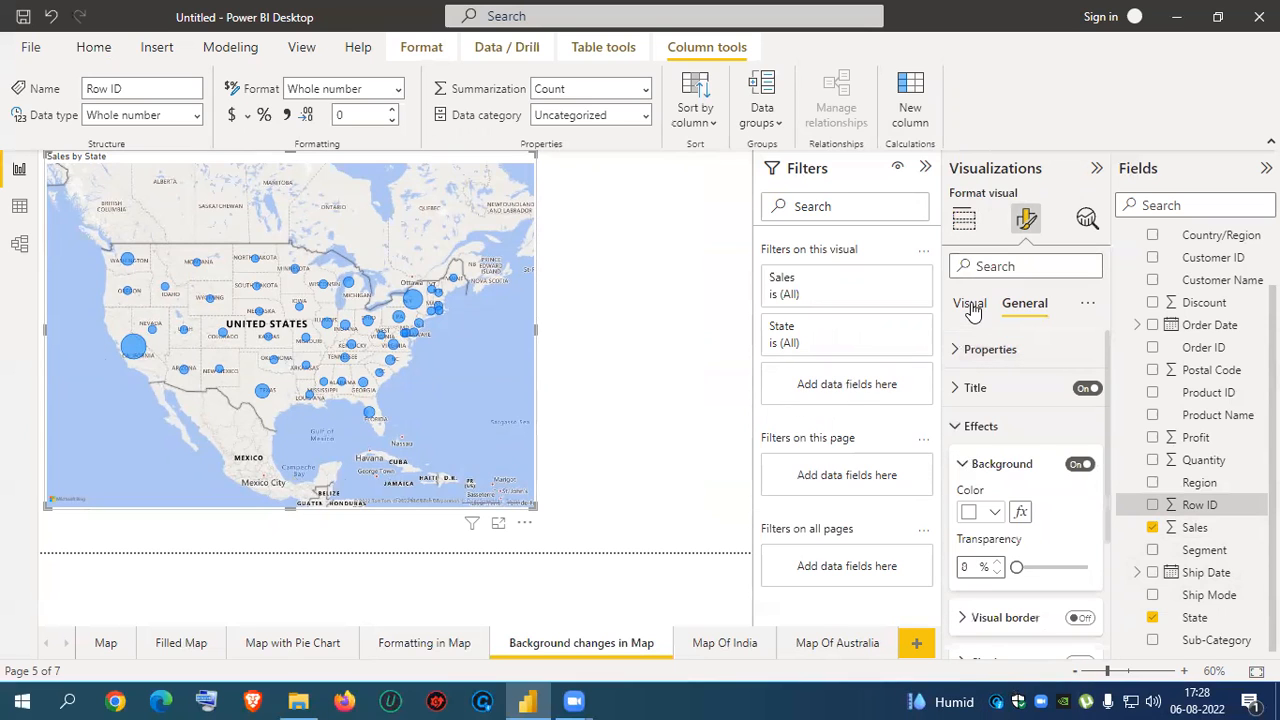
- Set the map's background style to Aerial in the map settings
left_click(970, 305)
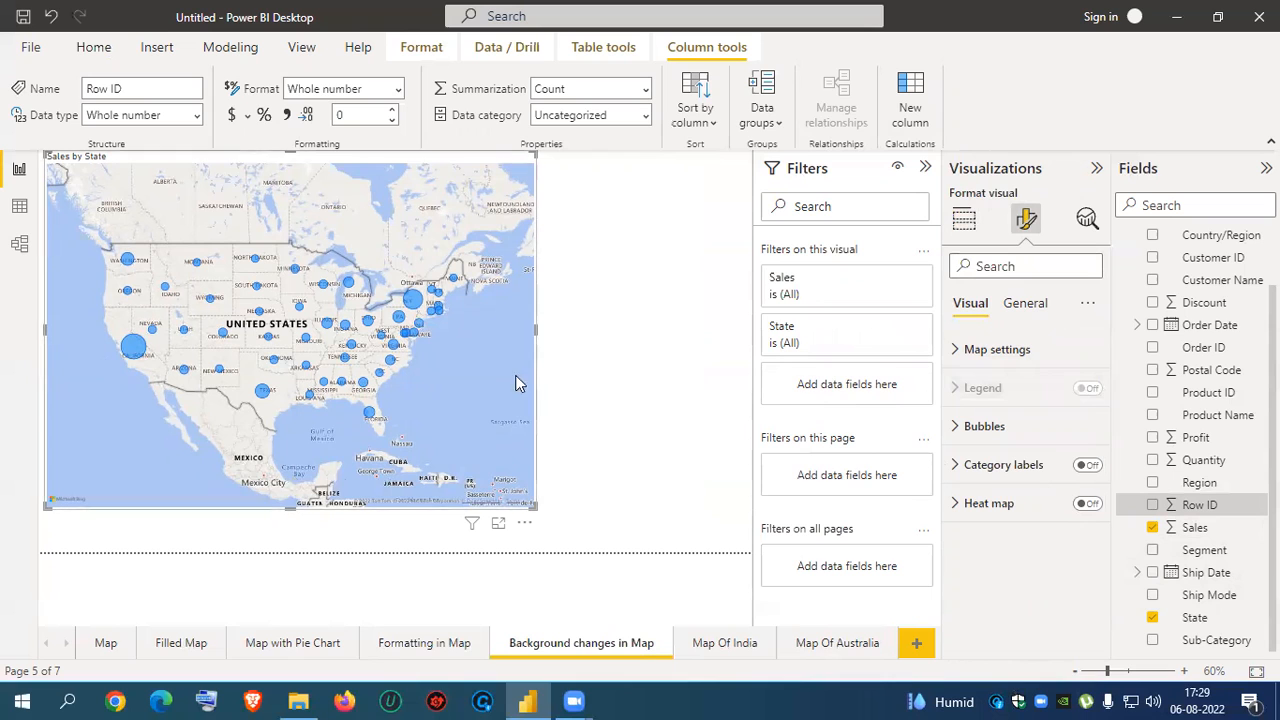
left_click(960, 350)
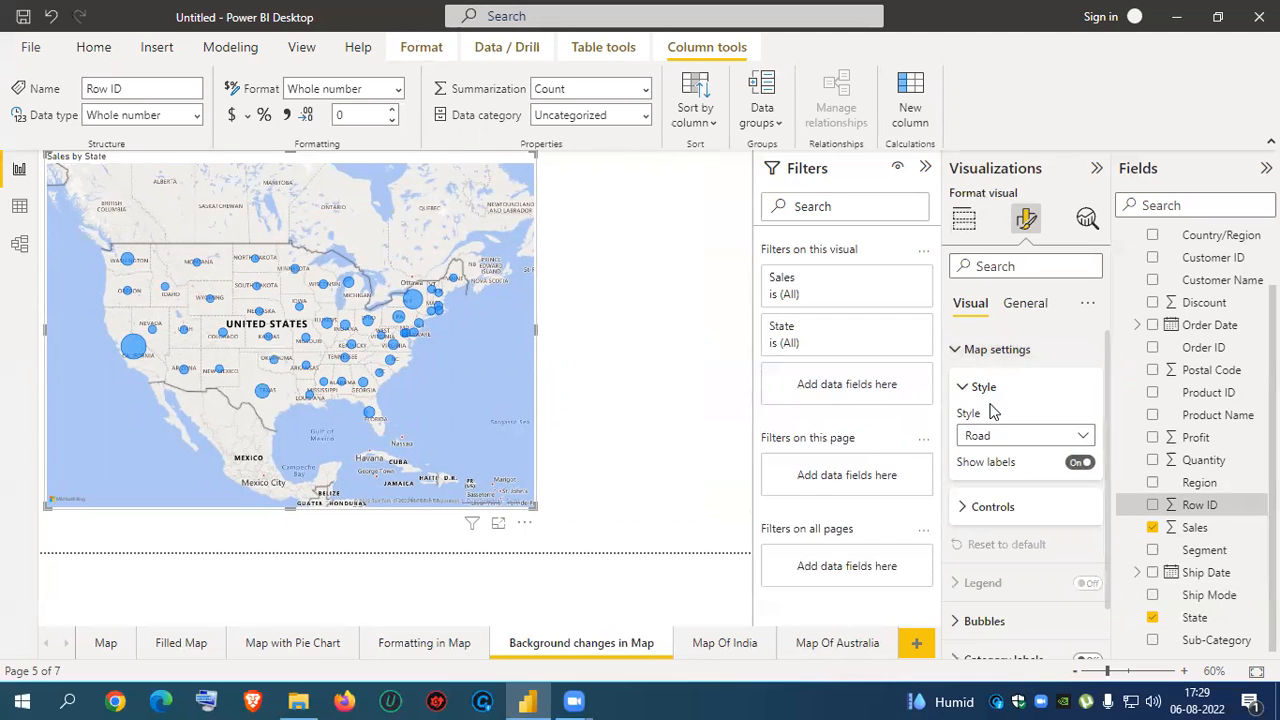
left_click(1085, 440)
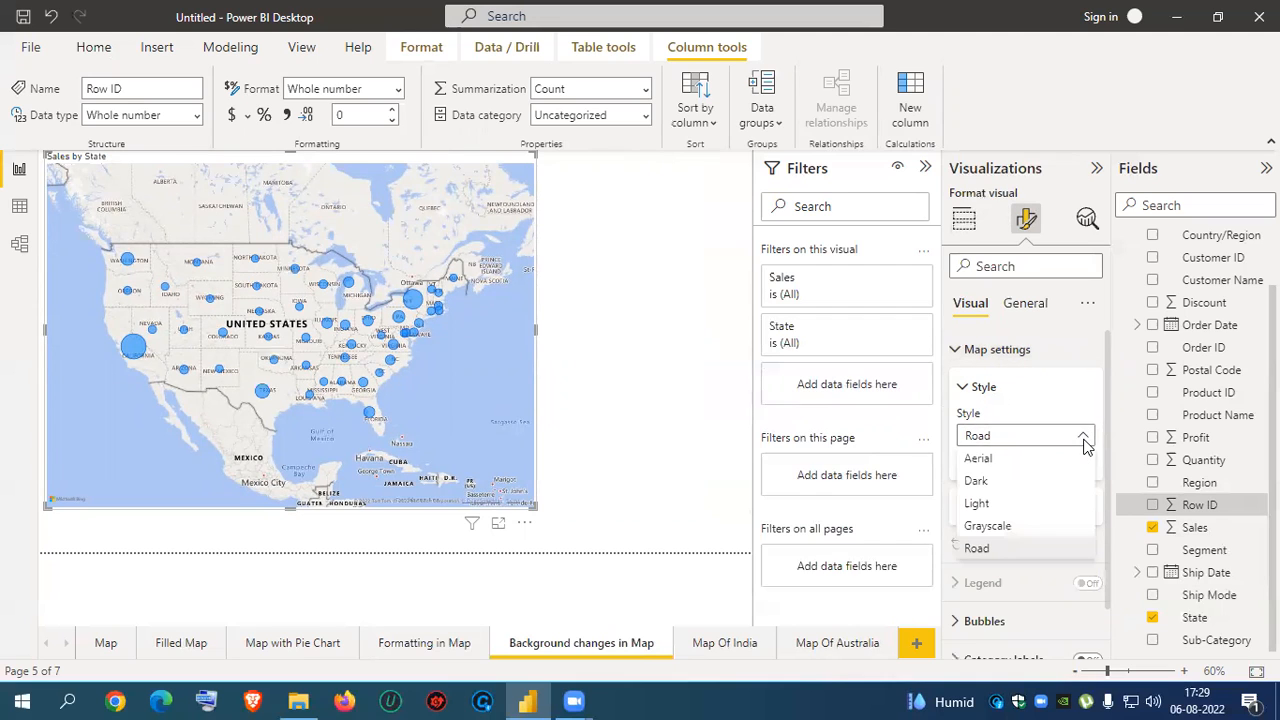
left_click(977, 462)
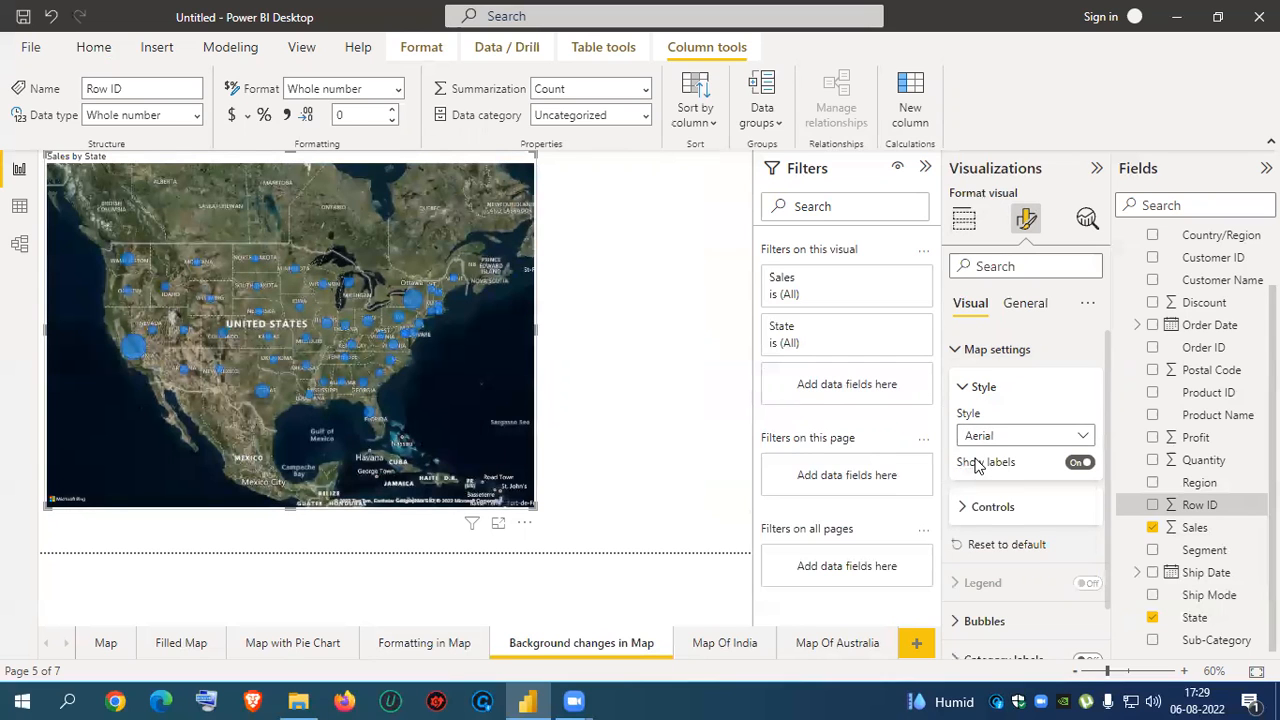
- Try the Dark map style, followed by the Light style
left_click(1079, 436)
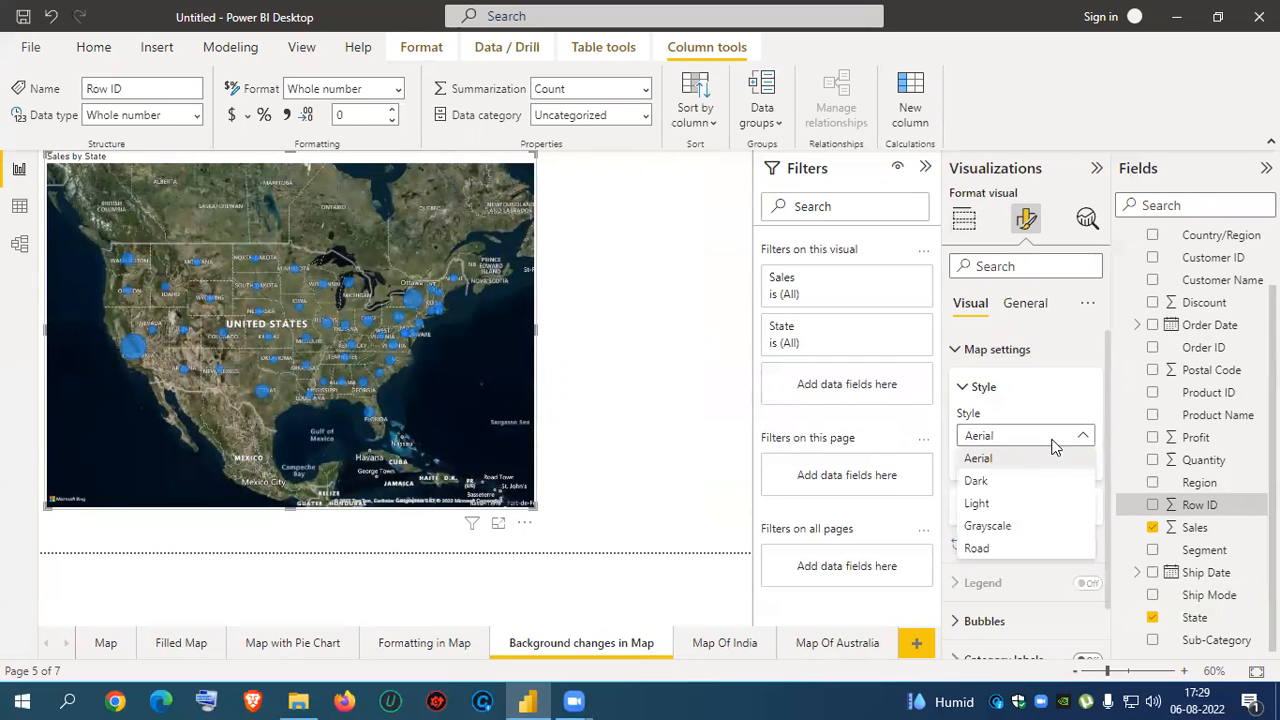
left_click(975, 483)
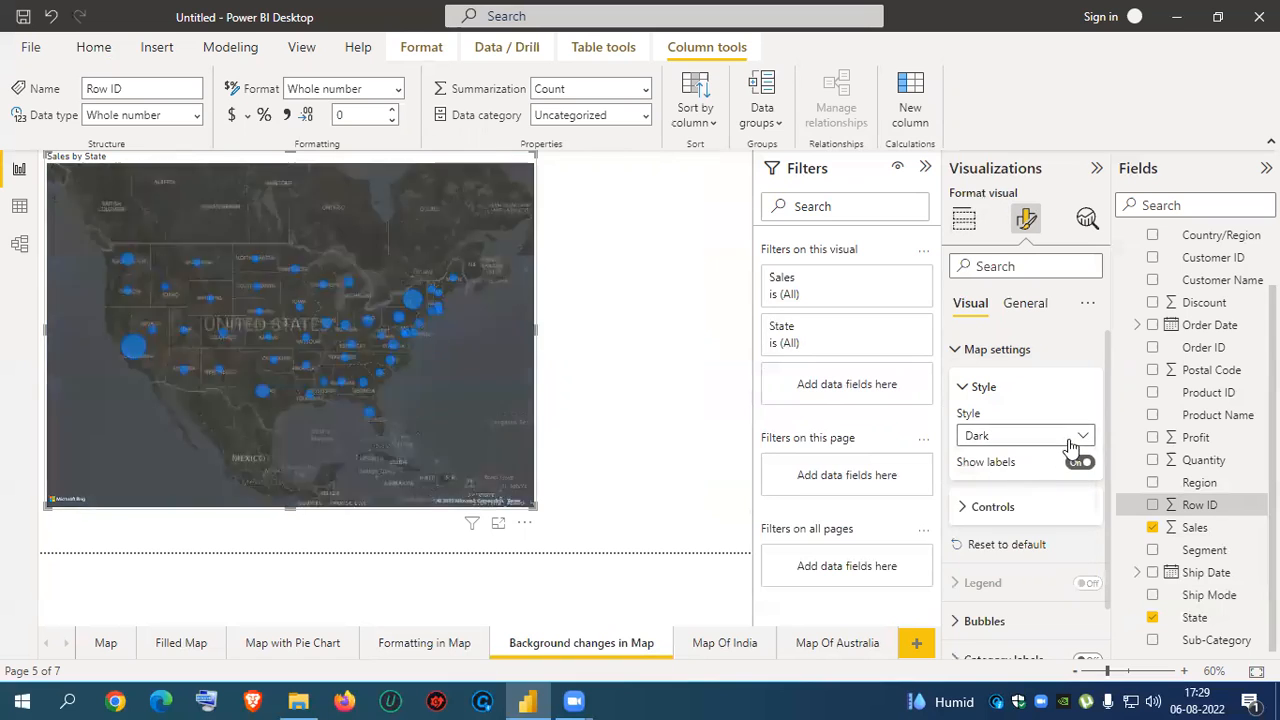
left_click(1079, 436)
left_click(975, 505)
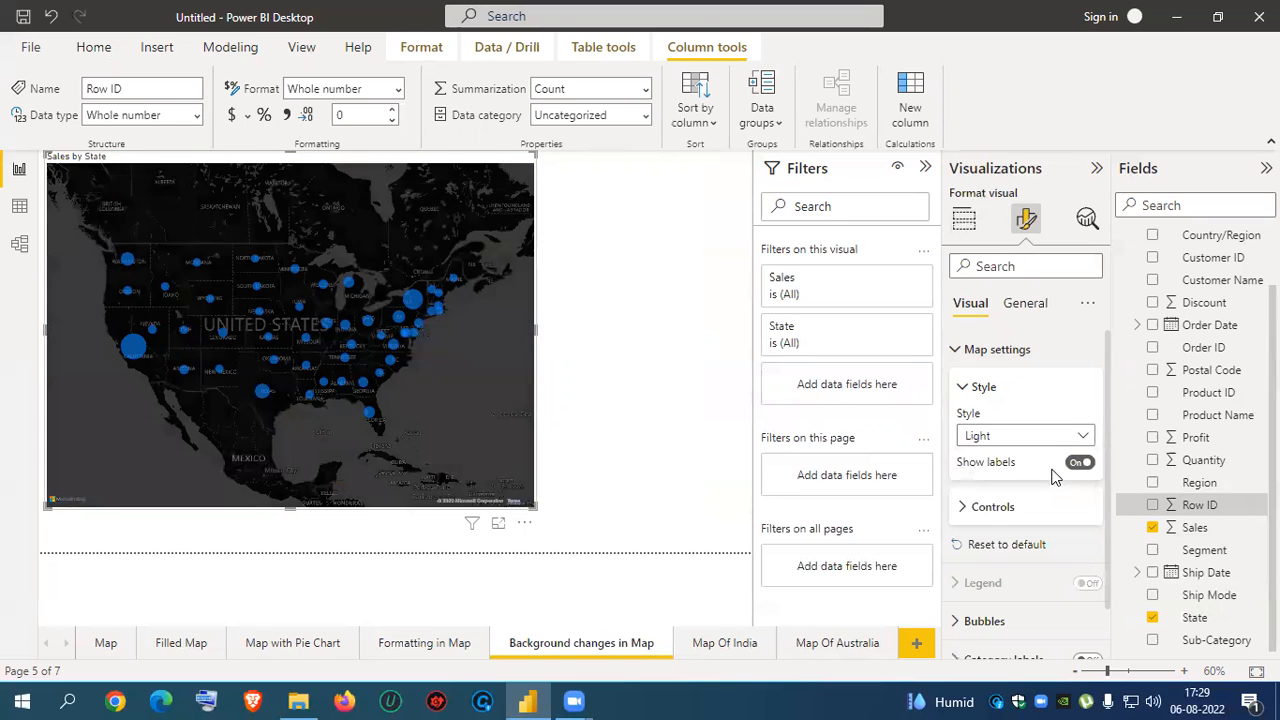
- Try the Grayscale map style, and return the map to the Road style
left_click(1079, 438)
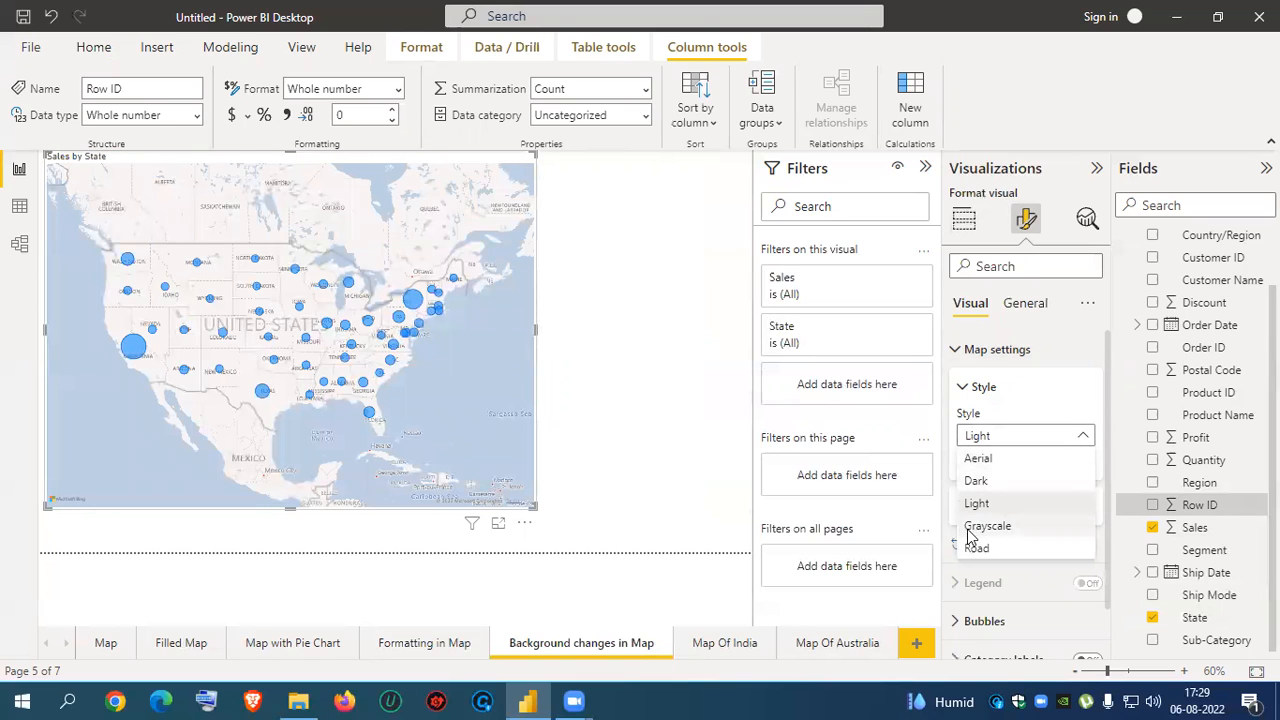
left_click(987, 526)
left_click(1062, 445)
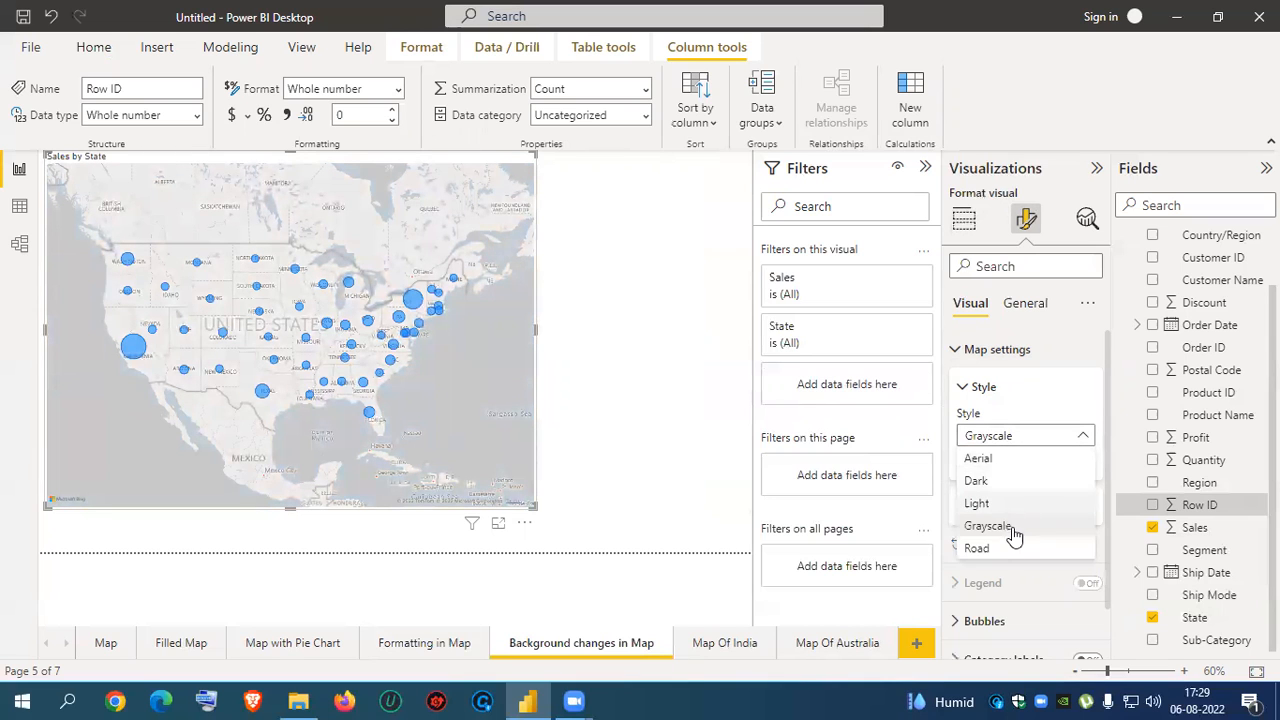
left_click(986, 549)
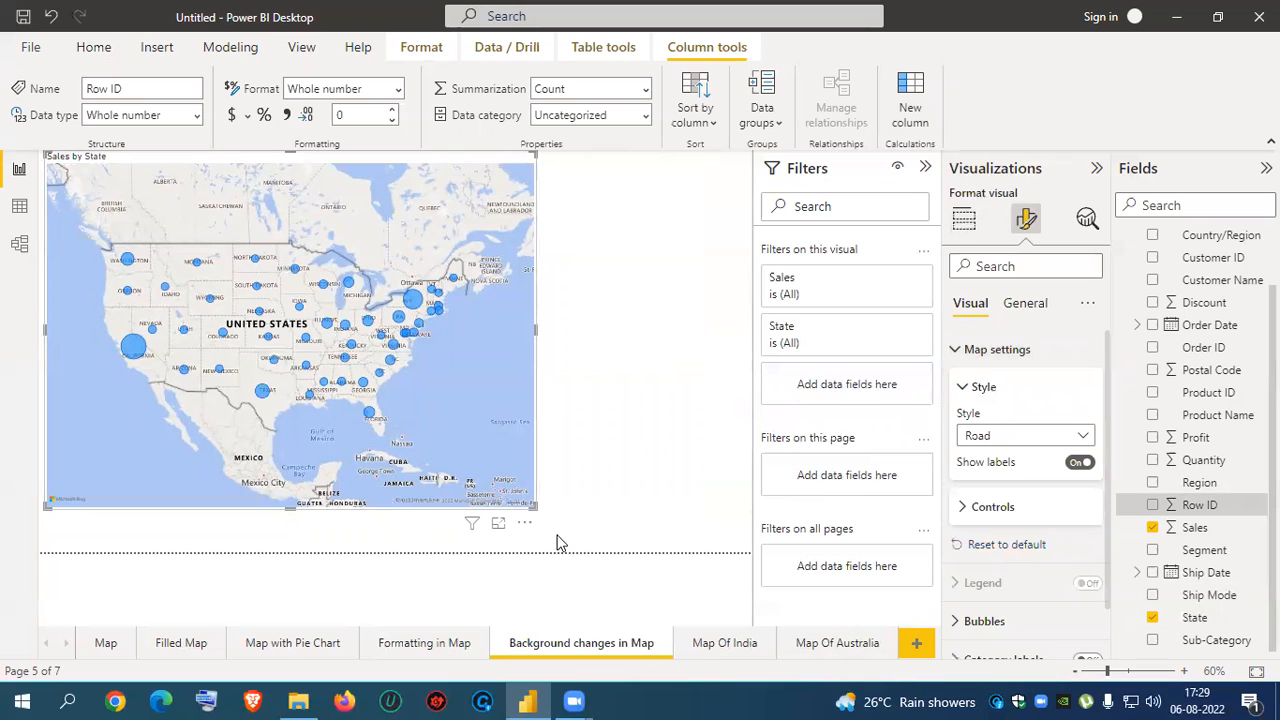
- From the Map Of India page, connect to the Excel workbook State and UTs of India.xlsx as a new data source
left_click(716, 647)
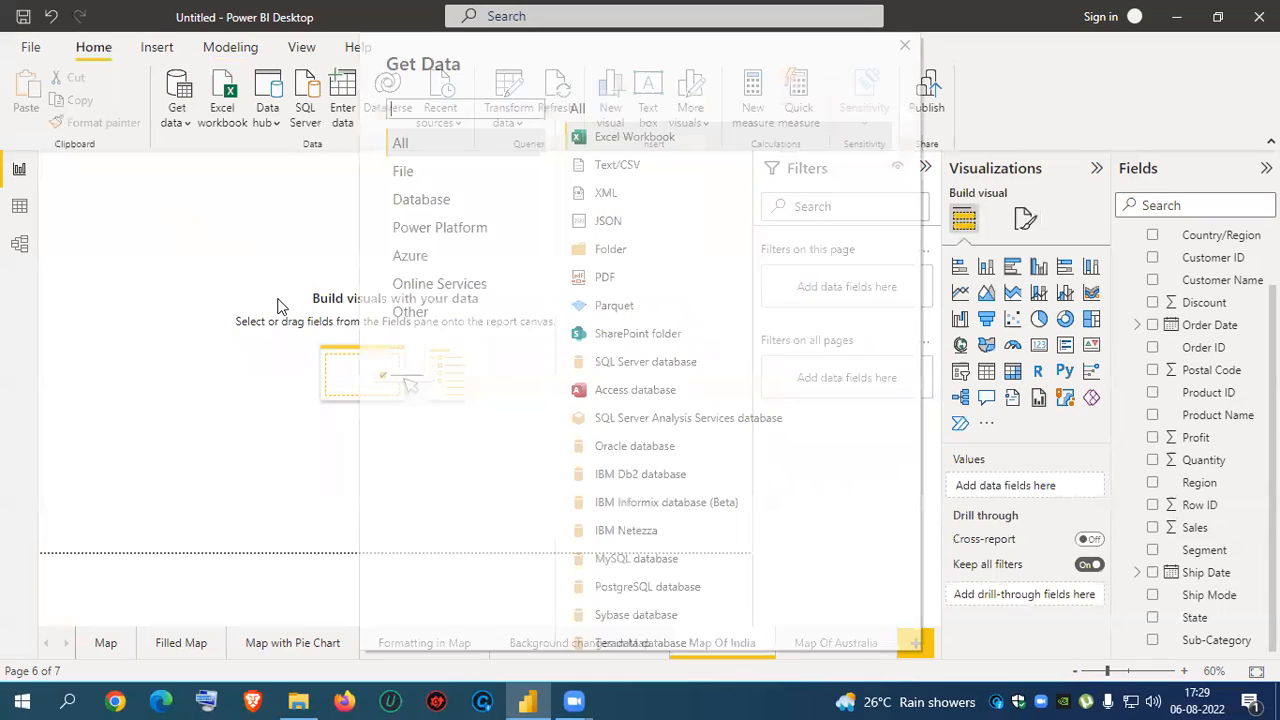
left_click(802, 612)
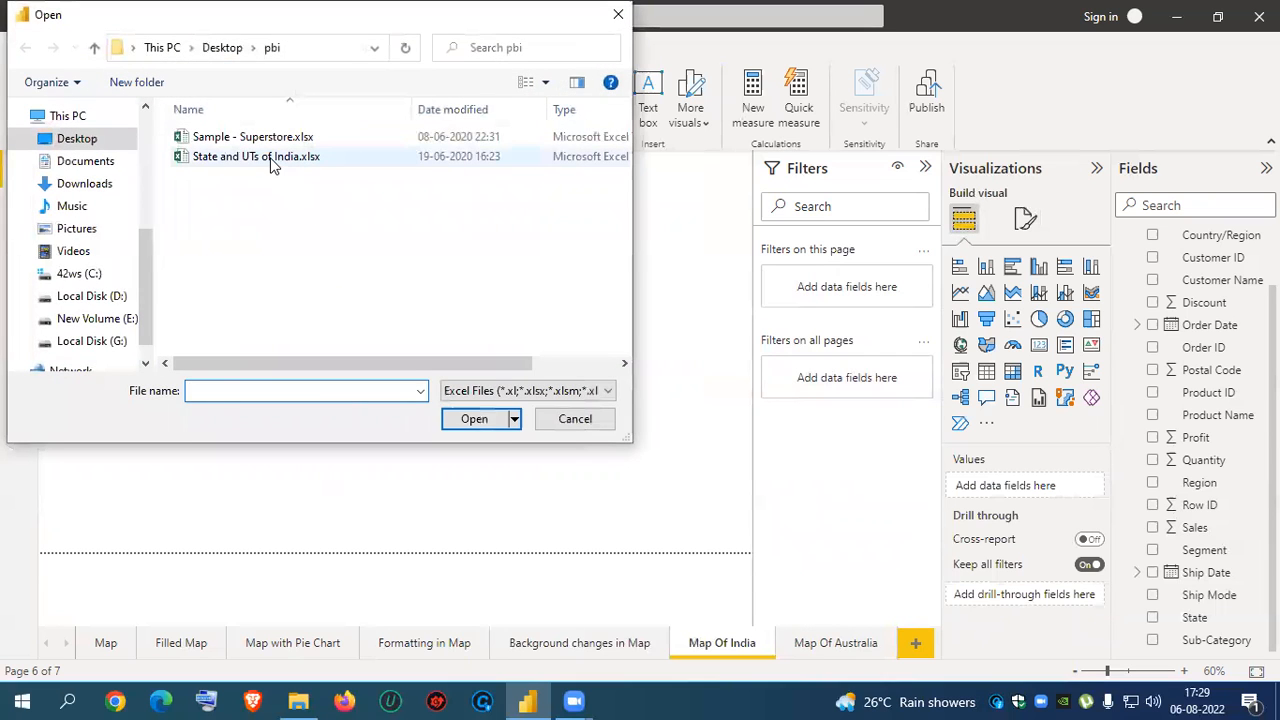
left_click(265, 157)
left_click(476, 419)
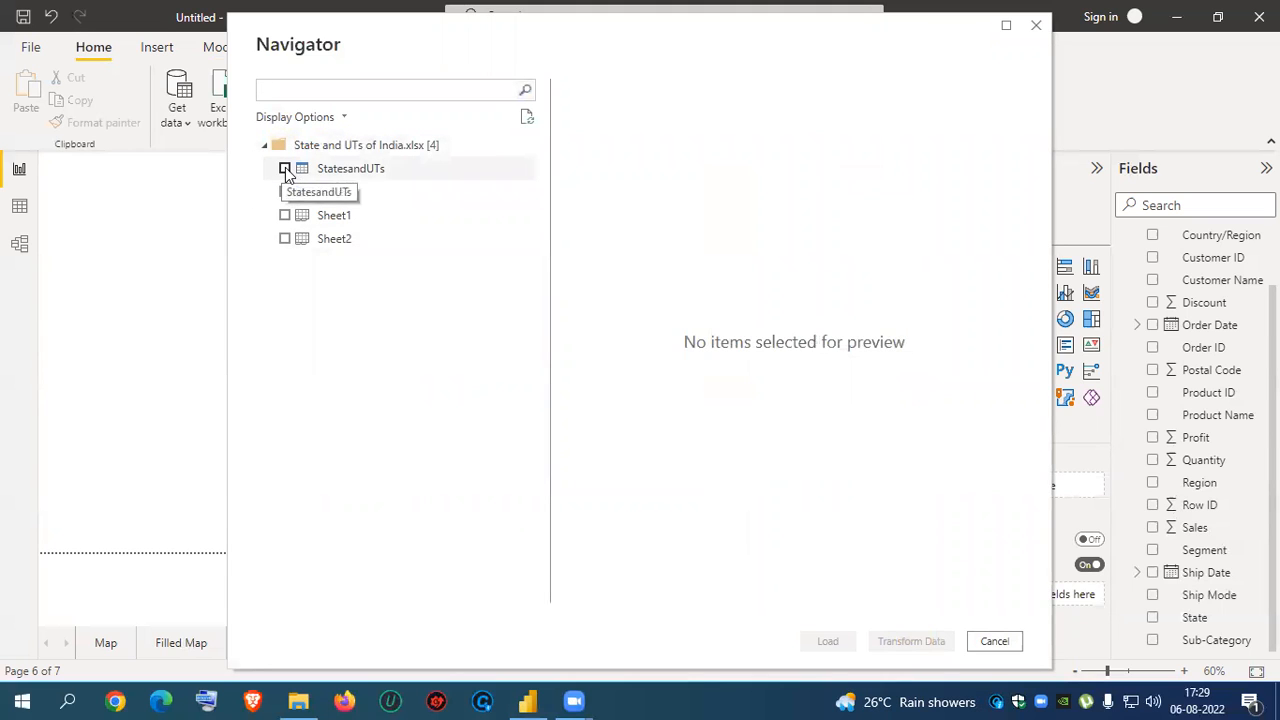
- Load the StatesandUTs table into the report and collapse the Orders table in the field list
left_click(285, 170)
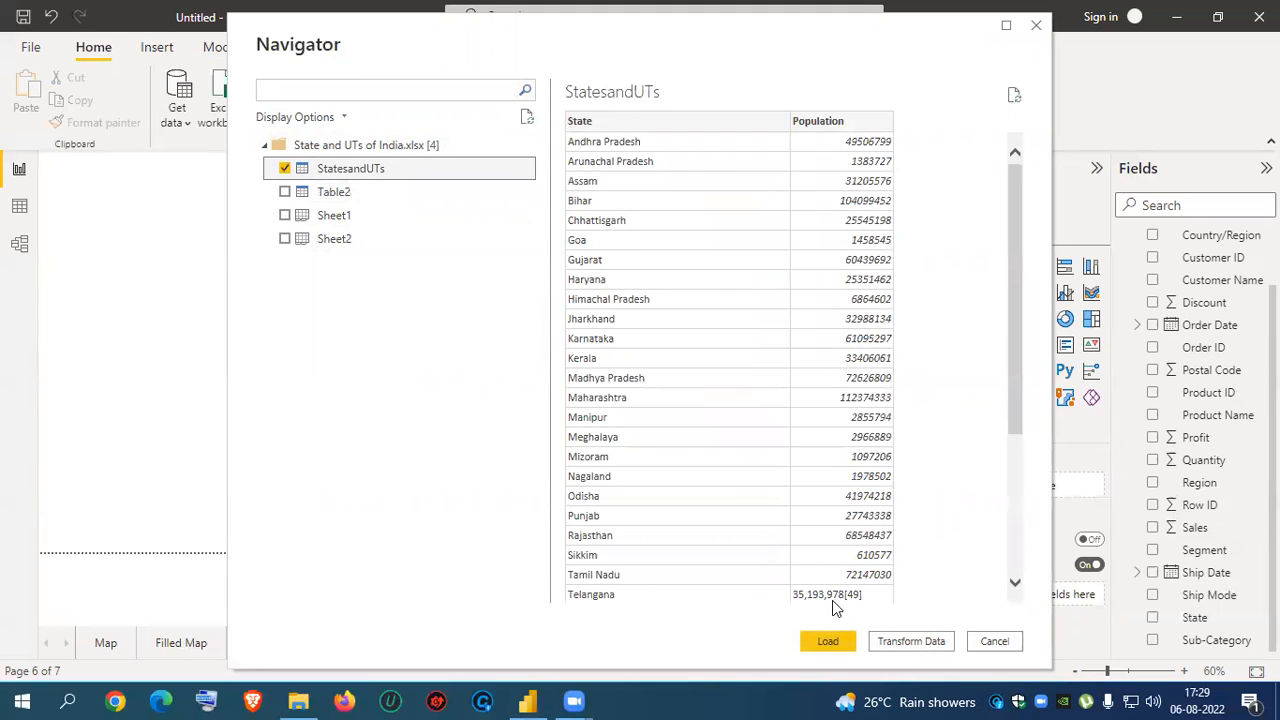
left_click(827, 641)
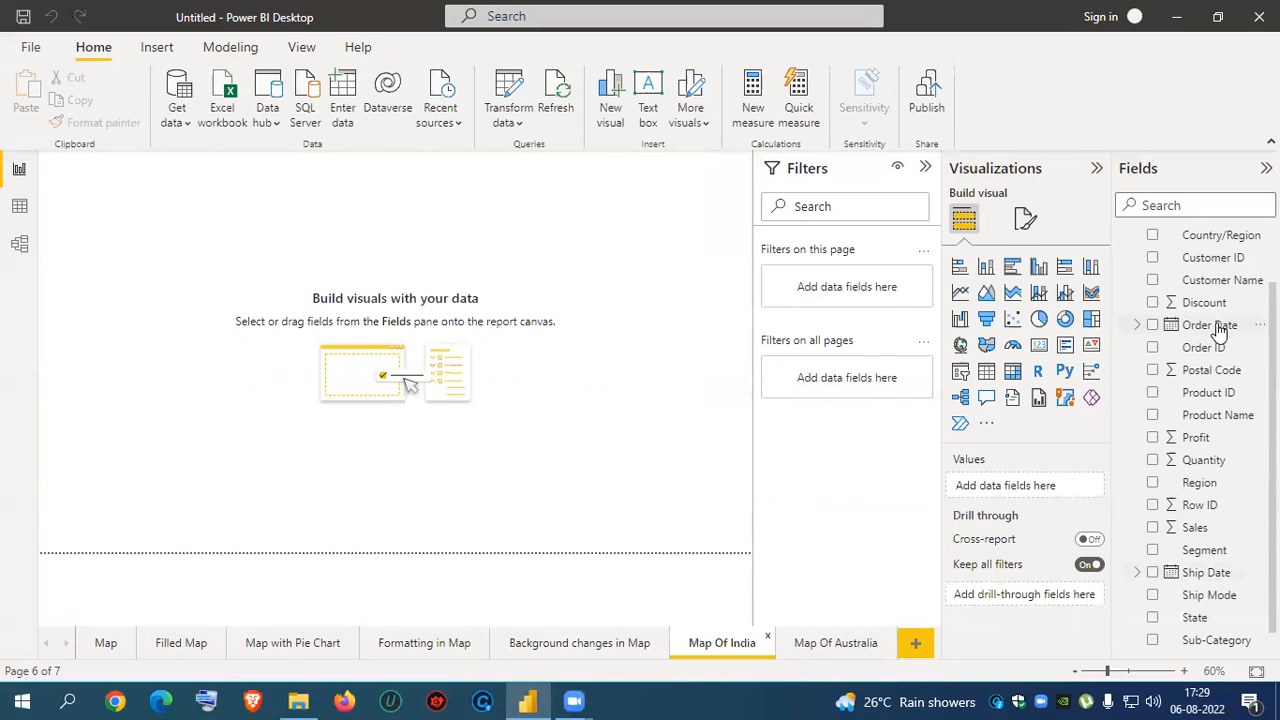
scroll(1215, 322, "up", 2)
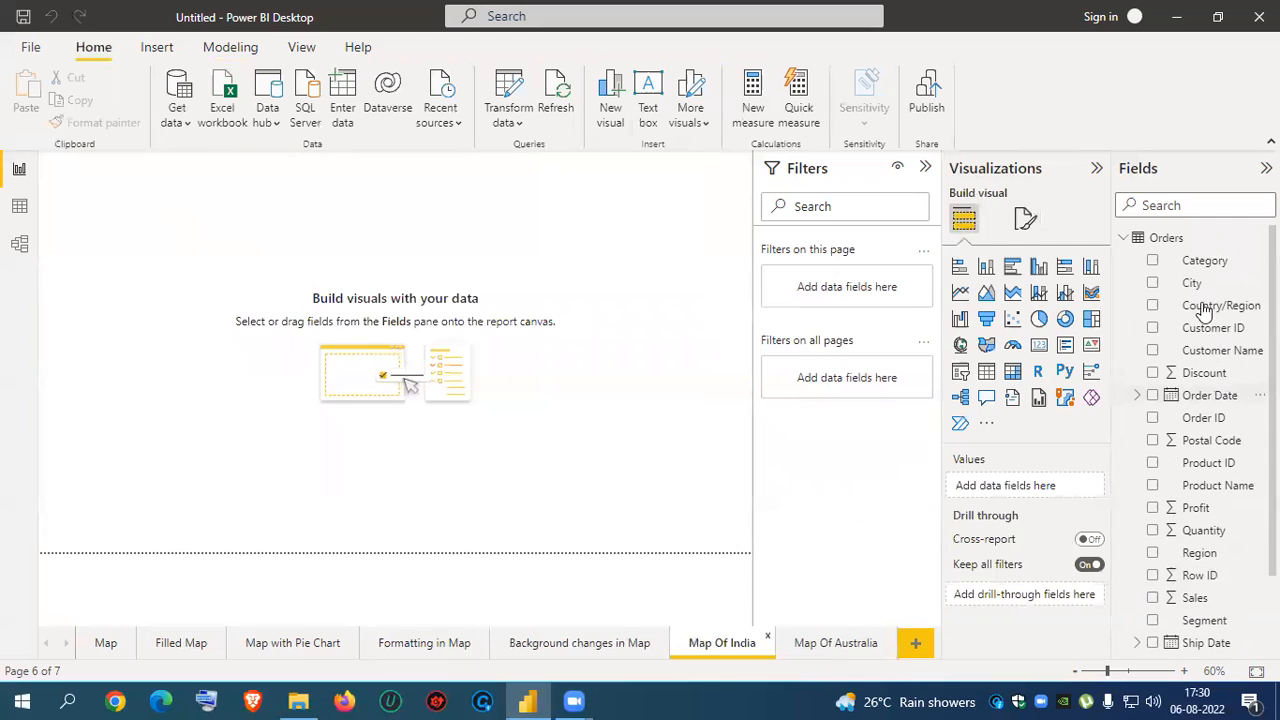
left_click(1125, 242)
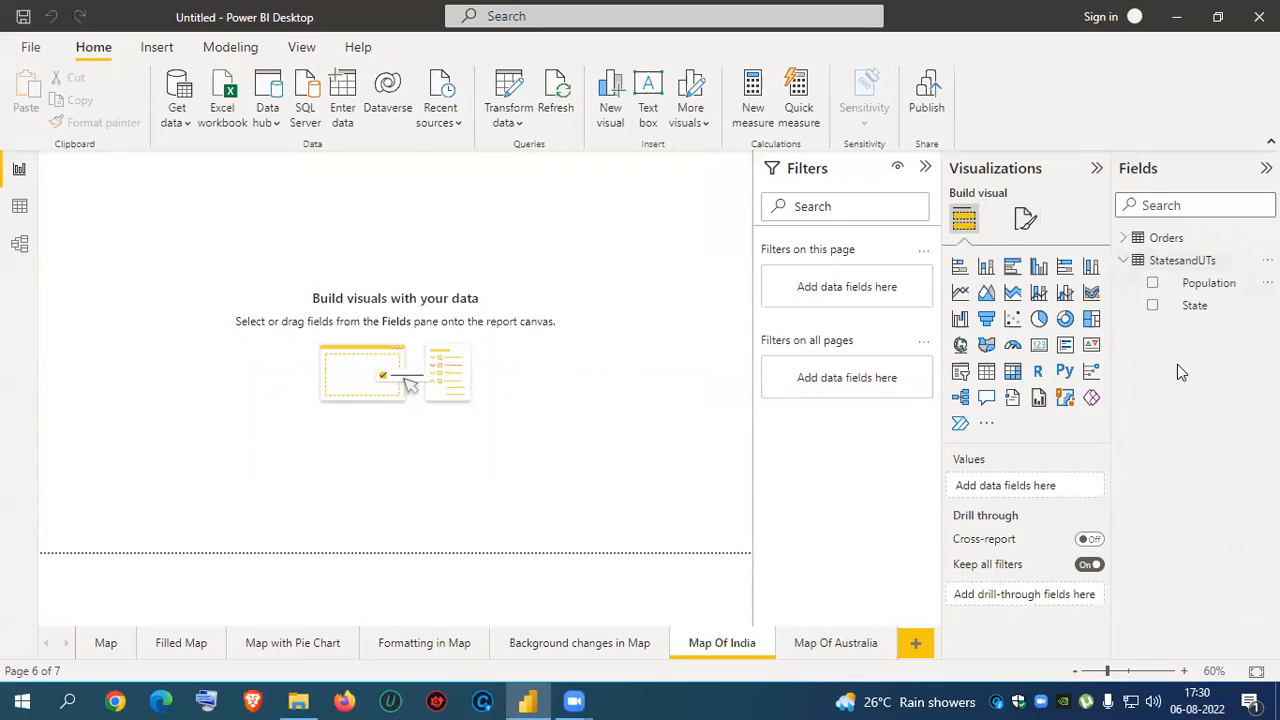
- Insert an enlarged bubble map on the Map Of India page with State from StatesandUTs as its location
left_click(960, 344)
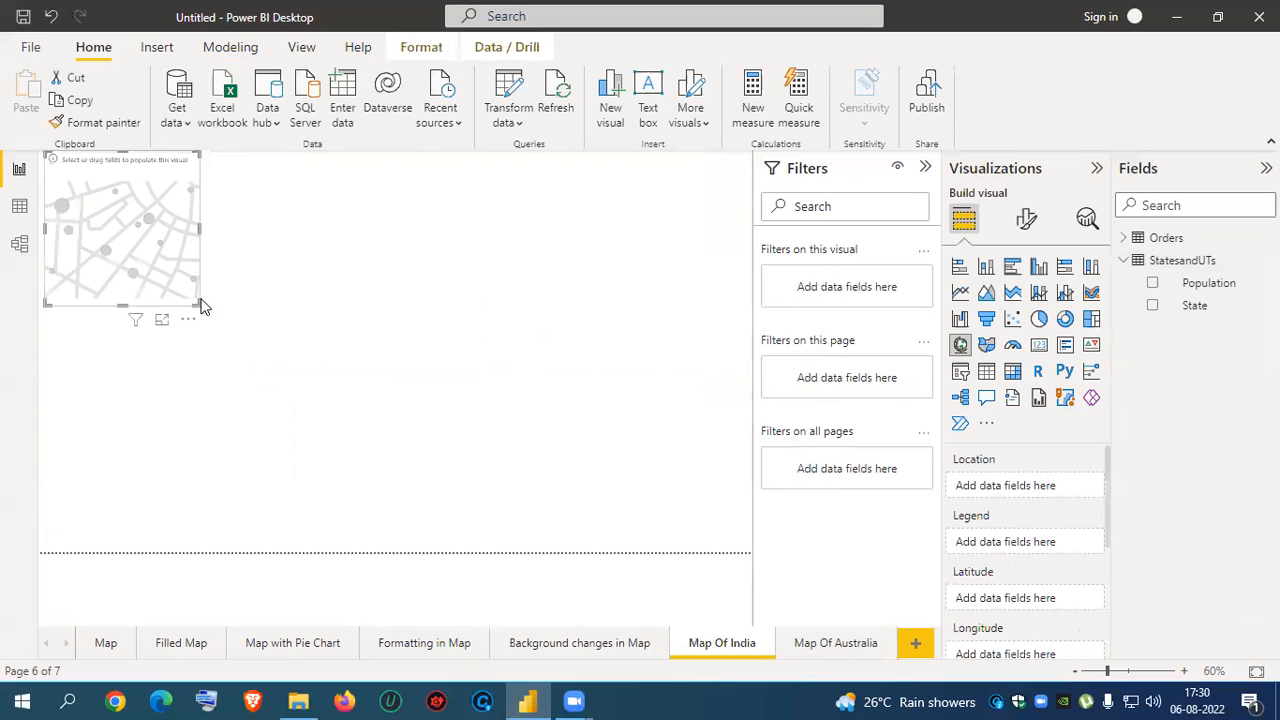
left_click_drag(200, 306, 596, 537)
left_click(1153, 306)
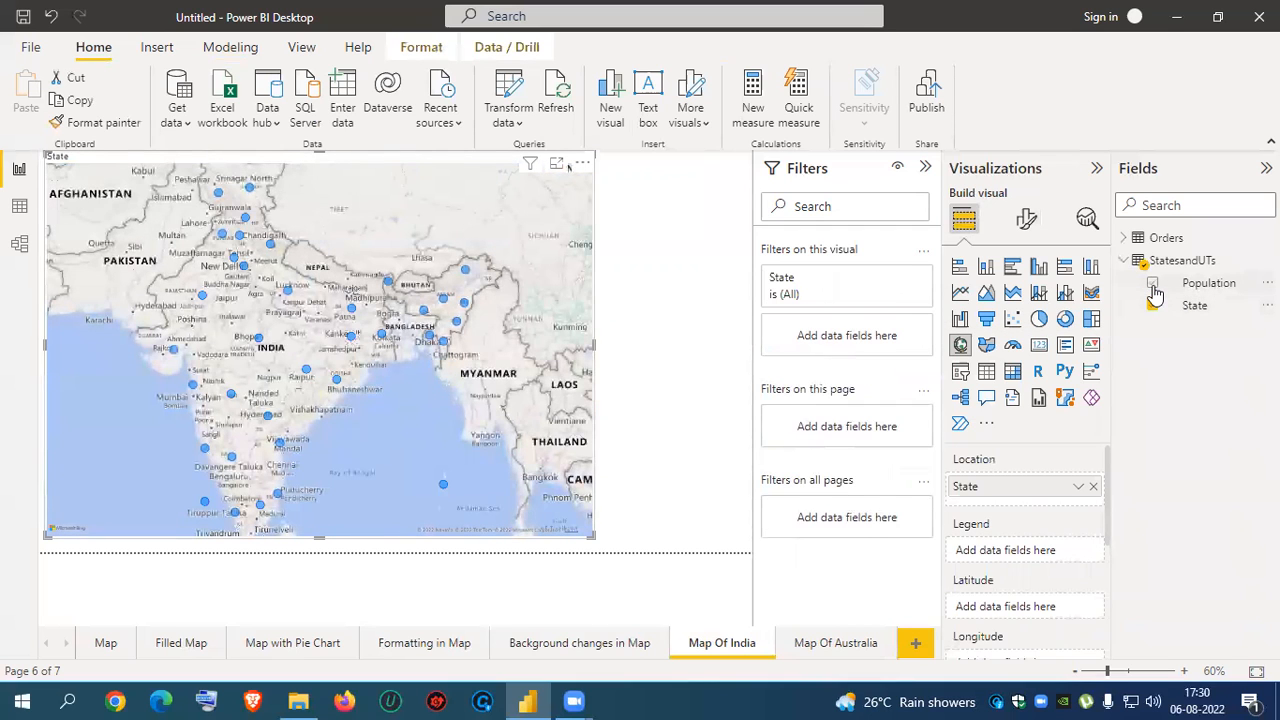
- Try Population as the India map's legend, remove it, and assign Population to the bubble size instead
left_click(1153, 284)
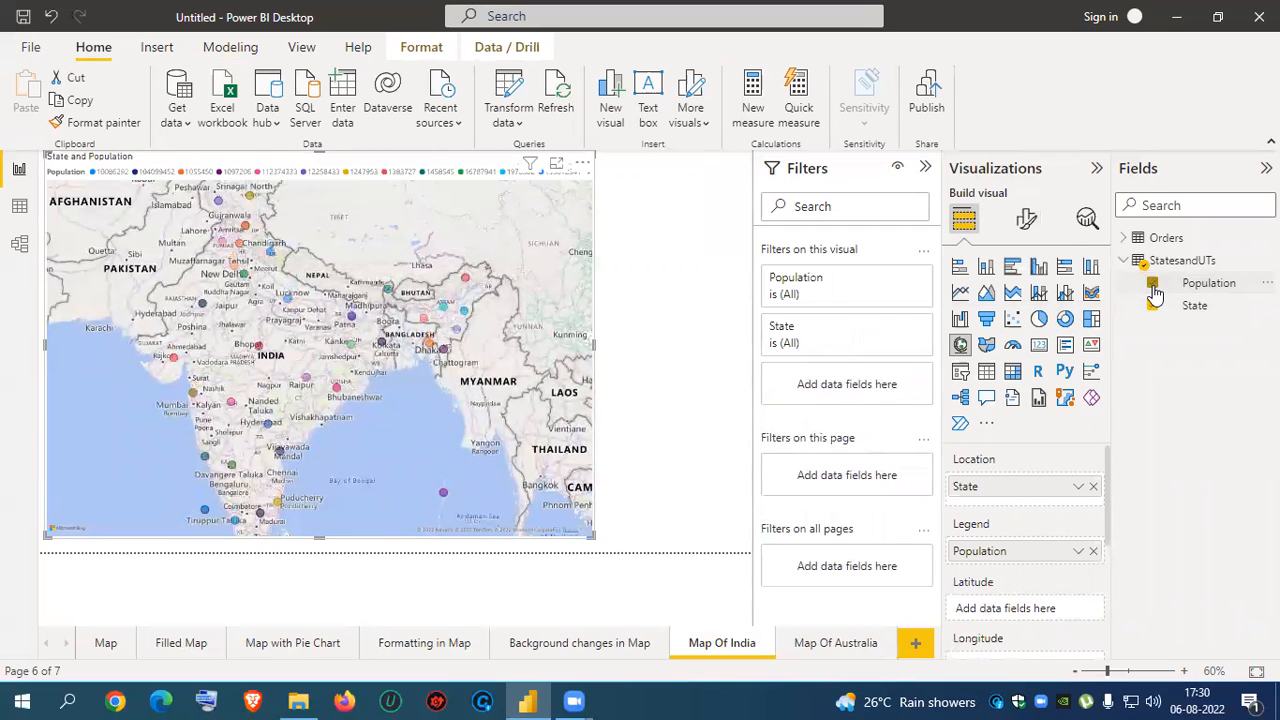
left_click(1093, 552)
scroll(1050, 581, "down", 2)
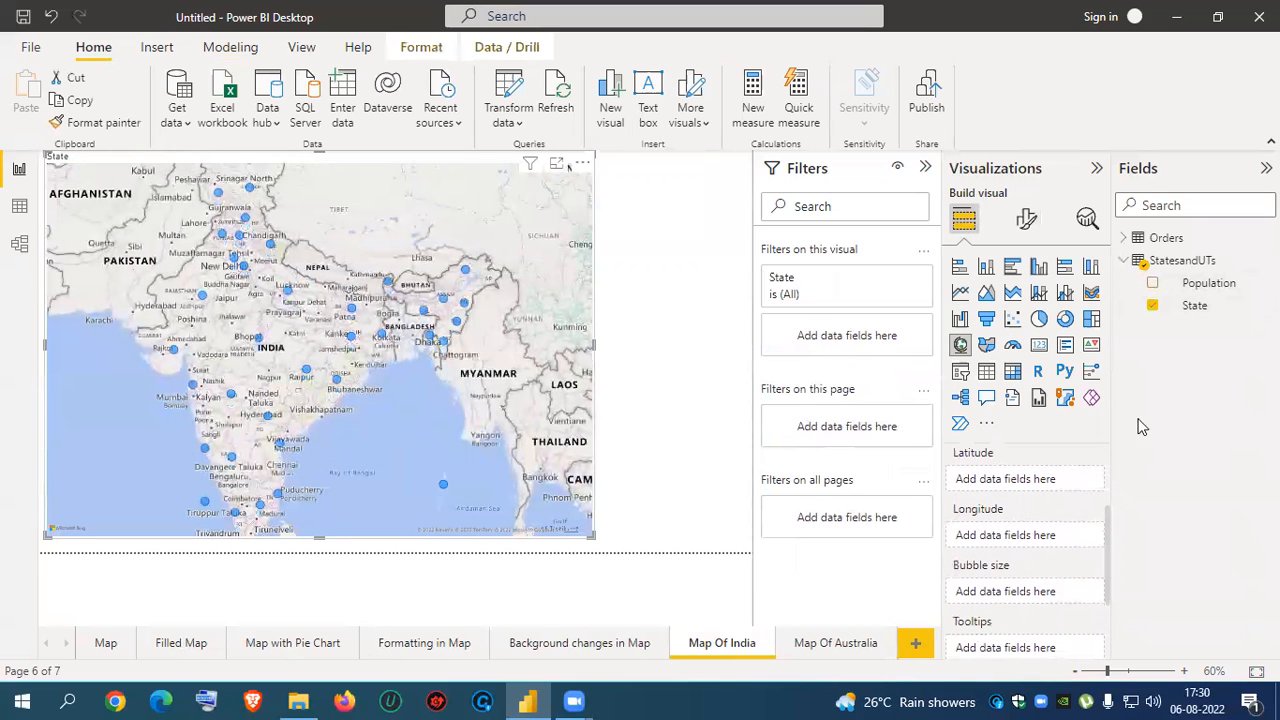
left_click_drag(1198, 286, 1033, 594)
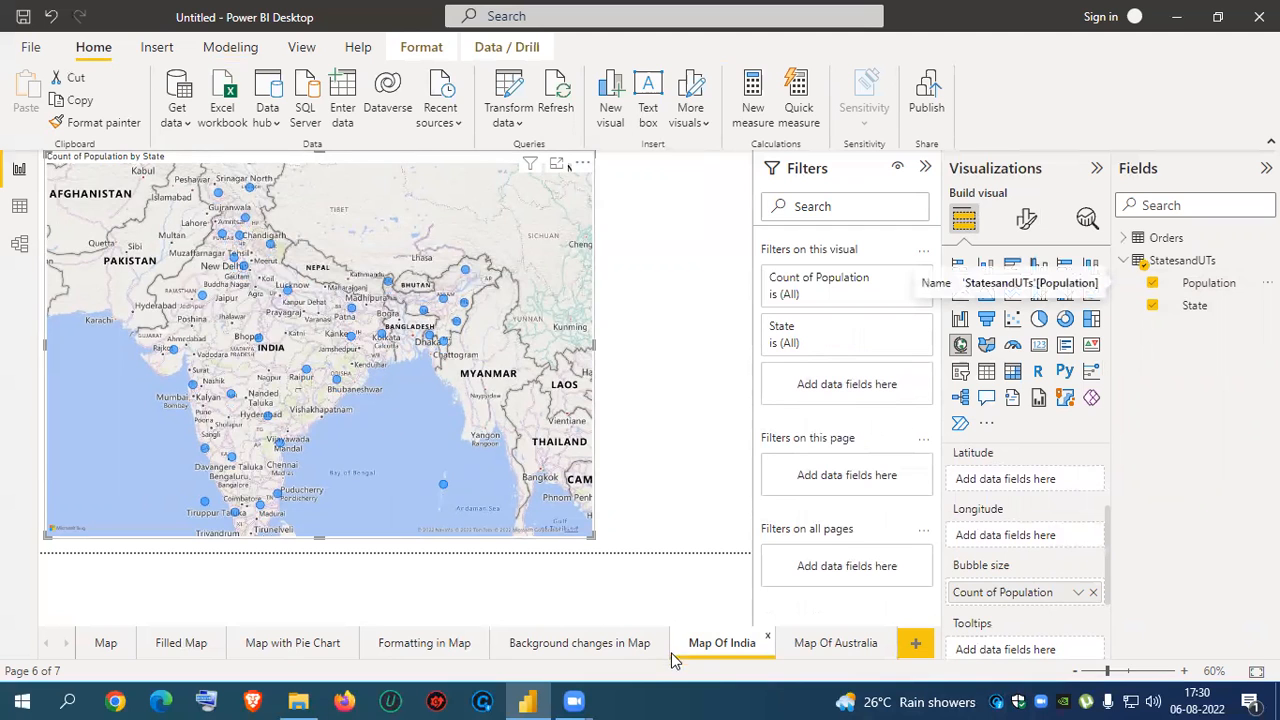
scroll(427, 373, "up", 1)
scroll(427, 373, "down", 1)
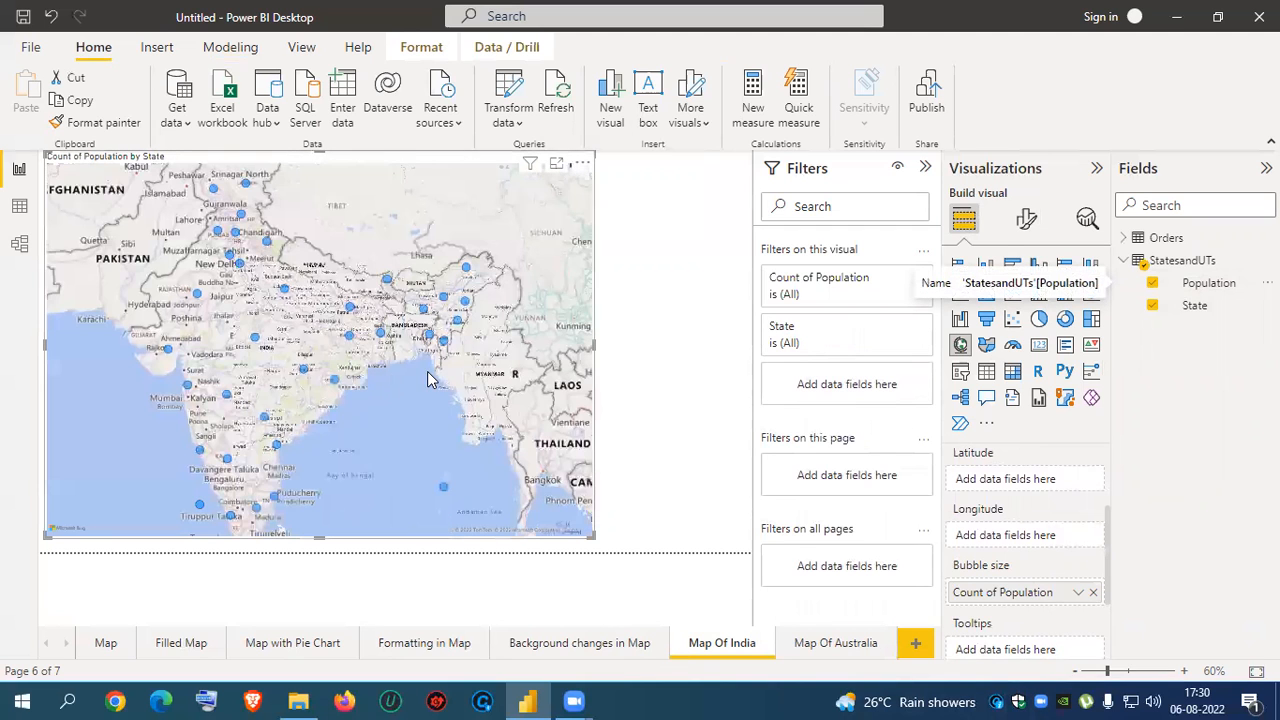
- Examine the calculation and placement options of the Population bubble size, and remove the field from the map
left_click(1077, 594)
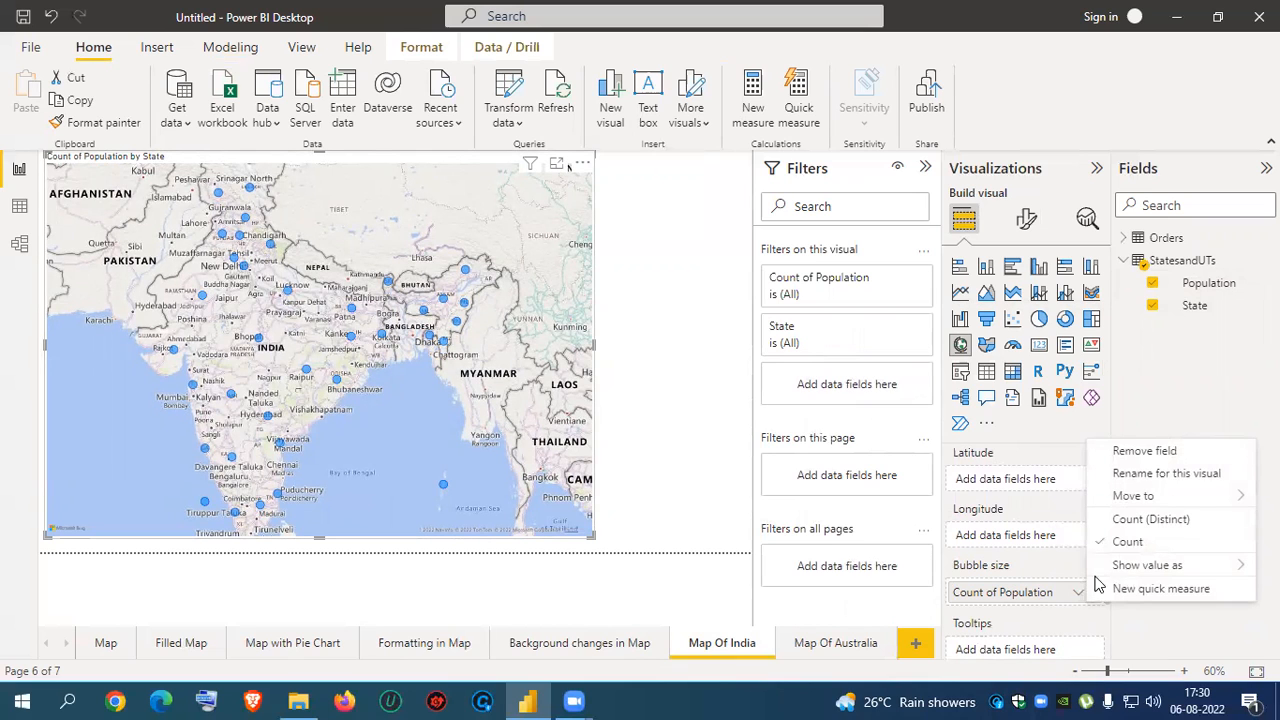
mouse_move(1138, 566)
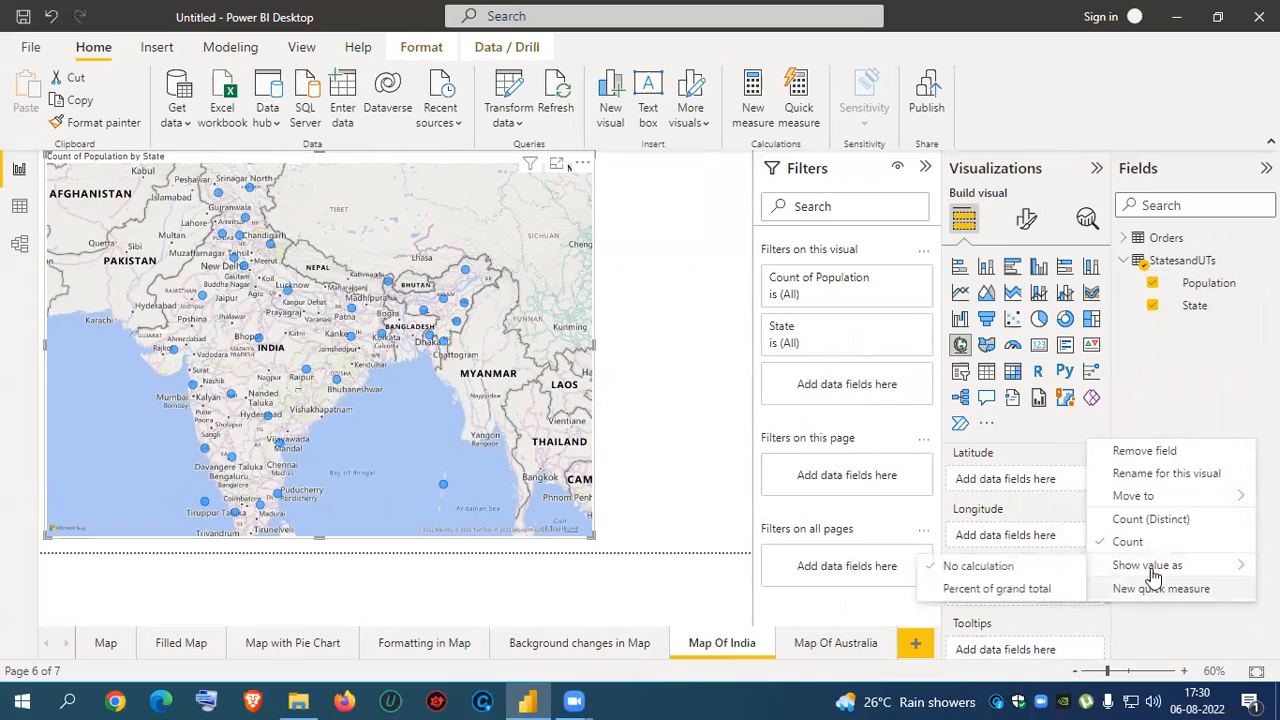
mouse_move(1153, 497)
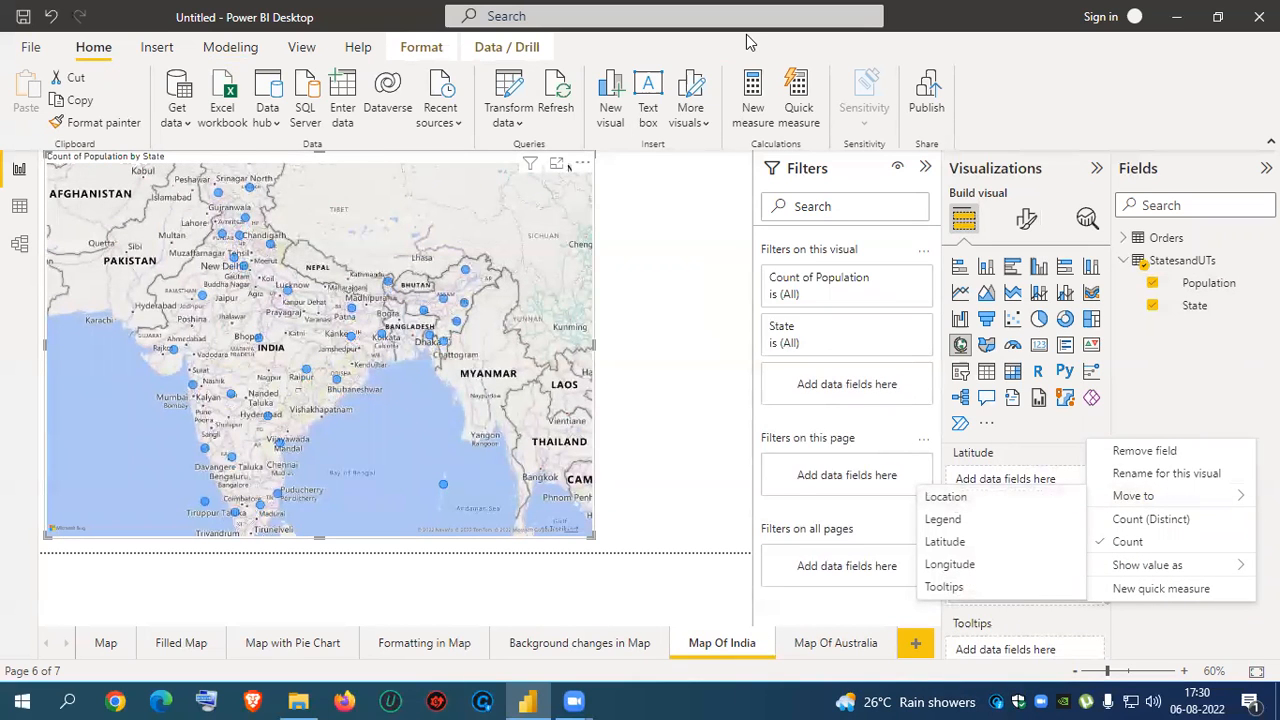
left_click(710, 590)
left_click_drag(1093, 606, 1093, 600)
left_click(633, 597)
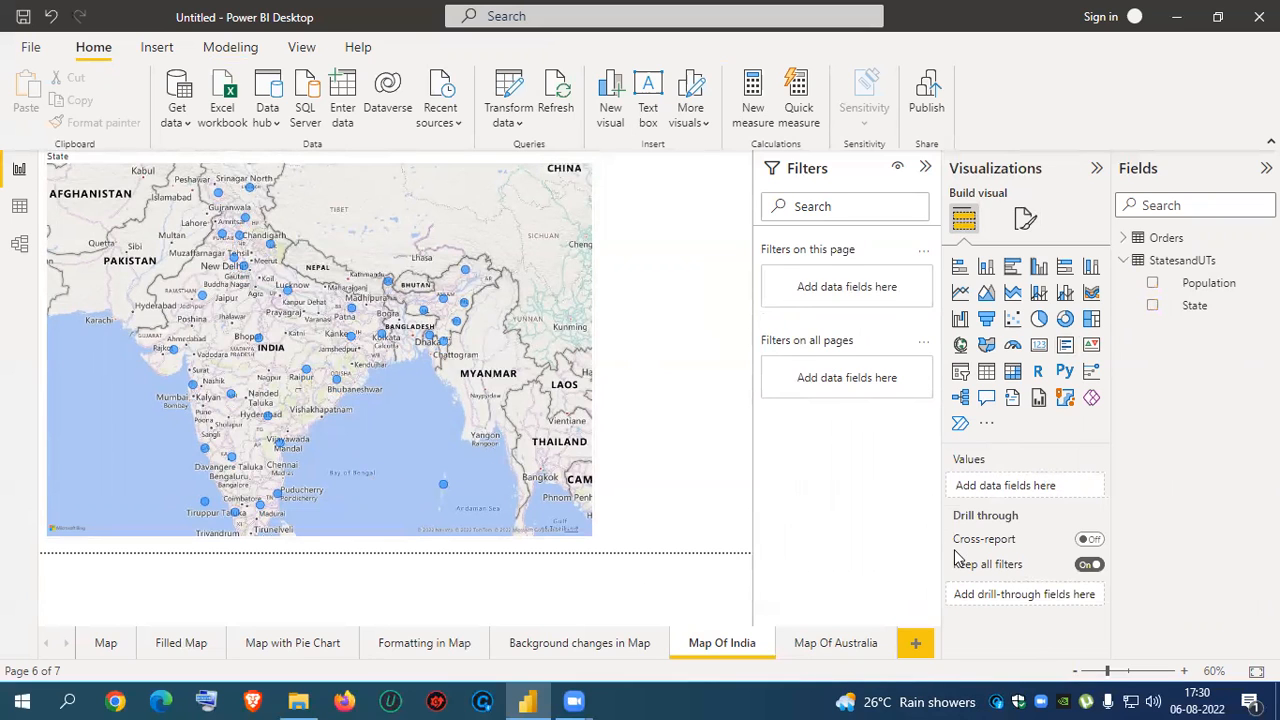
- Try adding Population to the India map's legend again, and remove it
left_click(444, 437)
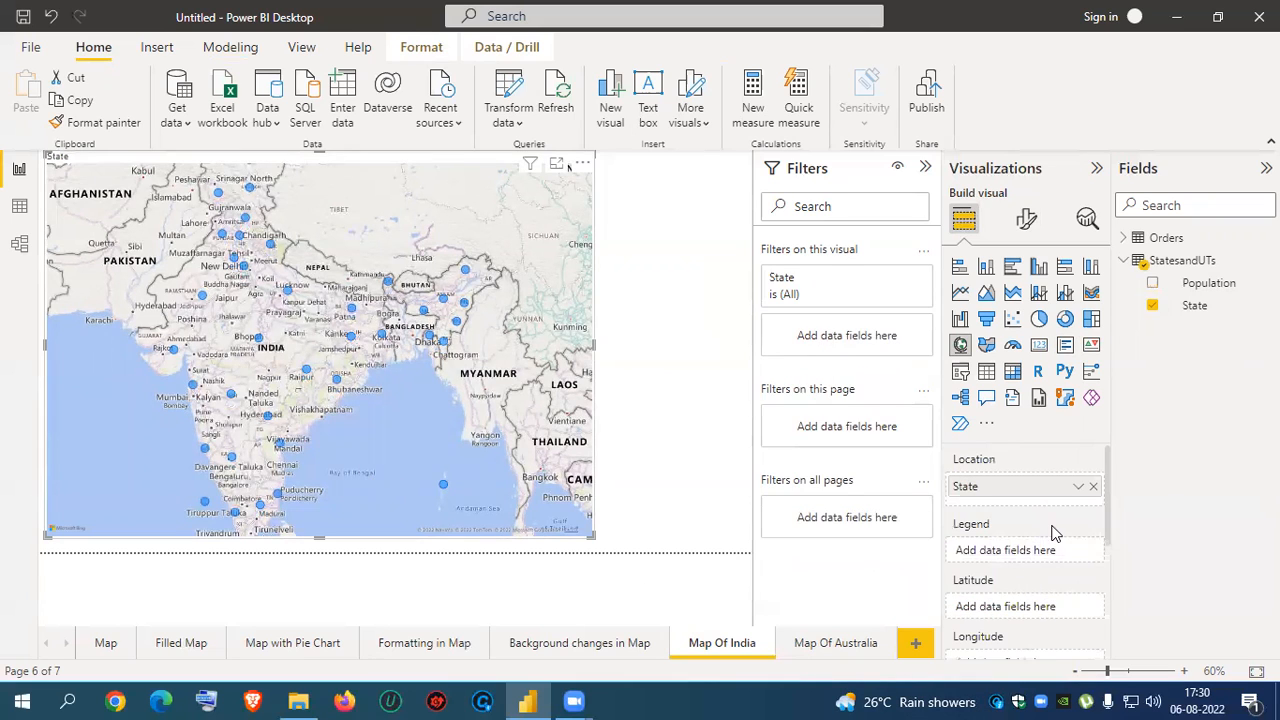
scroll(1051, 531, "down", 3)
scroll(1051, 533, "down", 1)
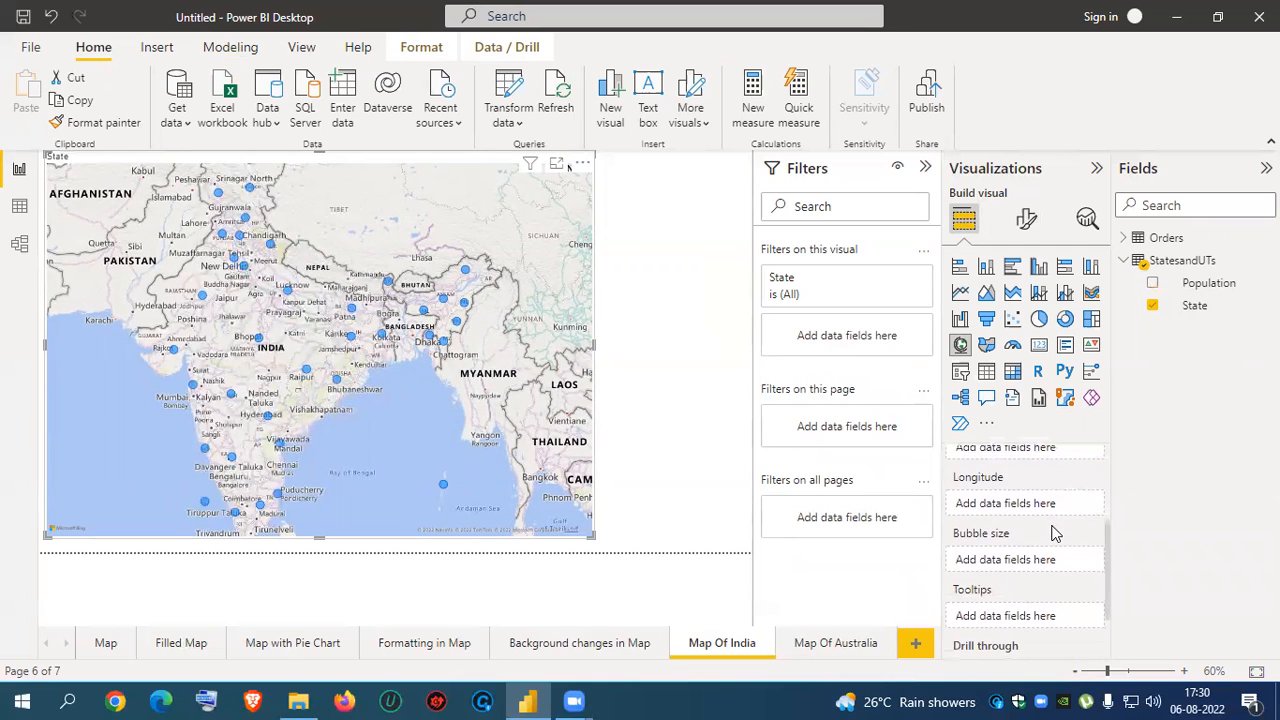
left_click(1153, 285)
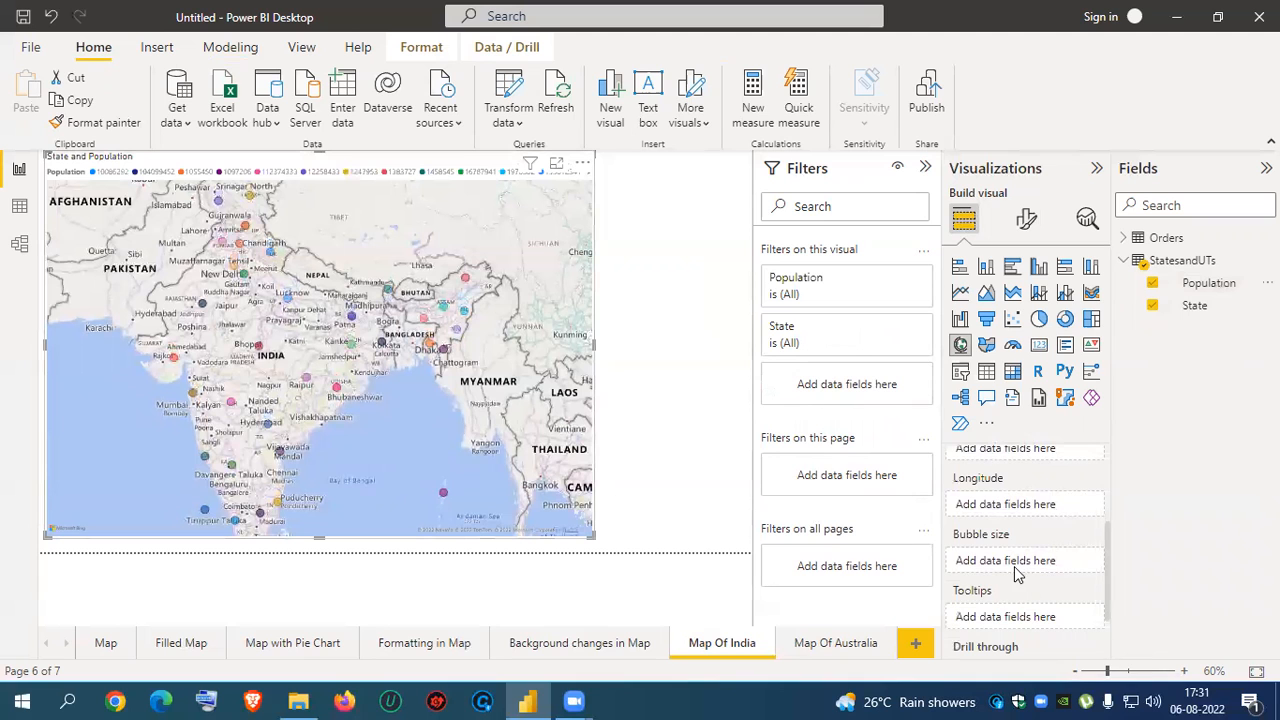
scroll(1015, 572, "up", 1)
scroll(1015, 572, "up", 1)
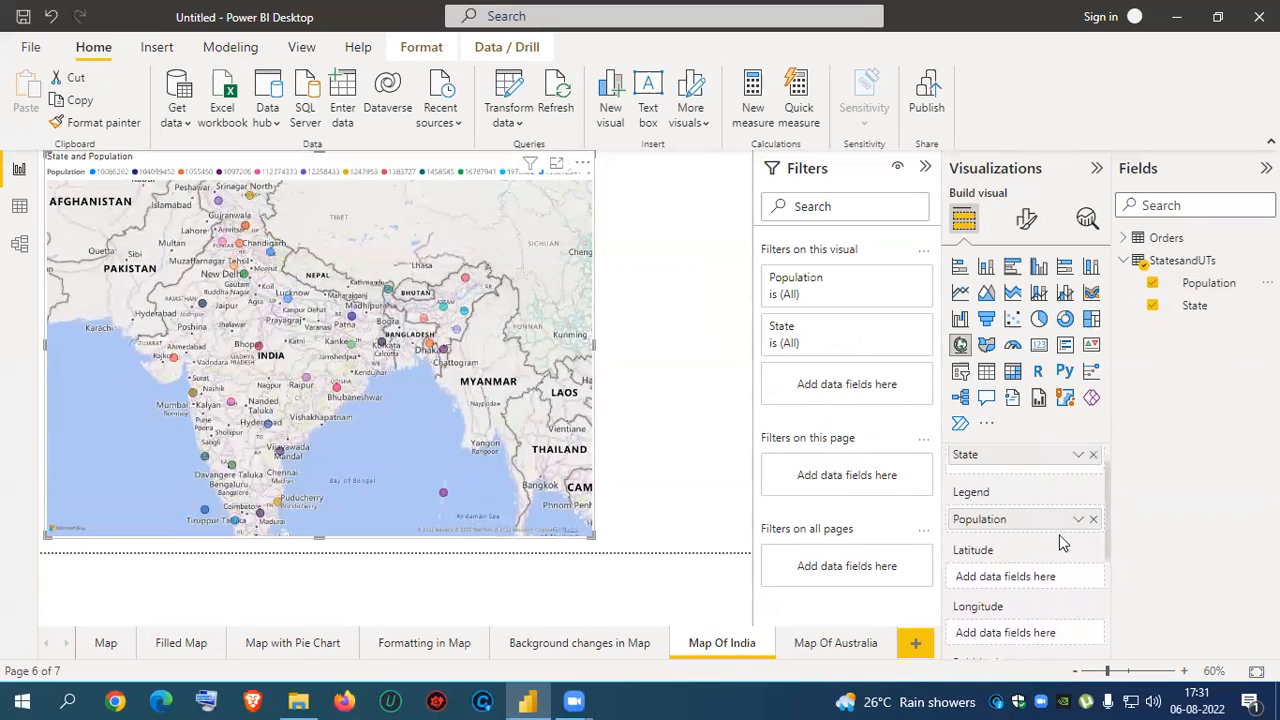
left_click(1093, 519)
- Try Population as the India map's bubble size once more, and clear that field
scroll(1025, 486, "down", 2)
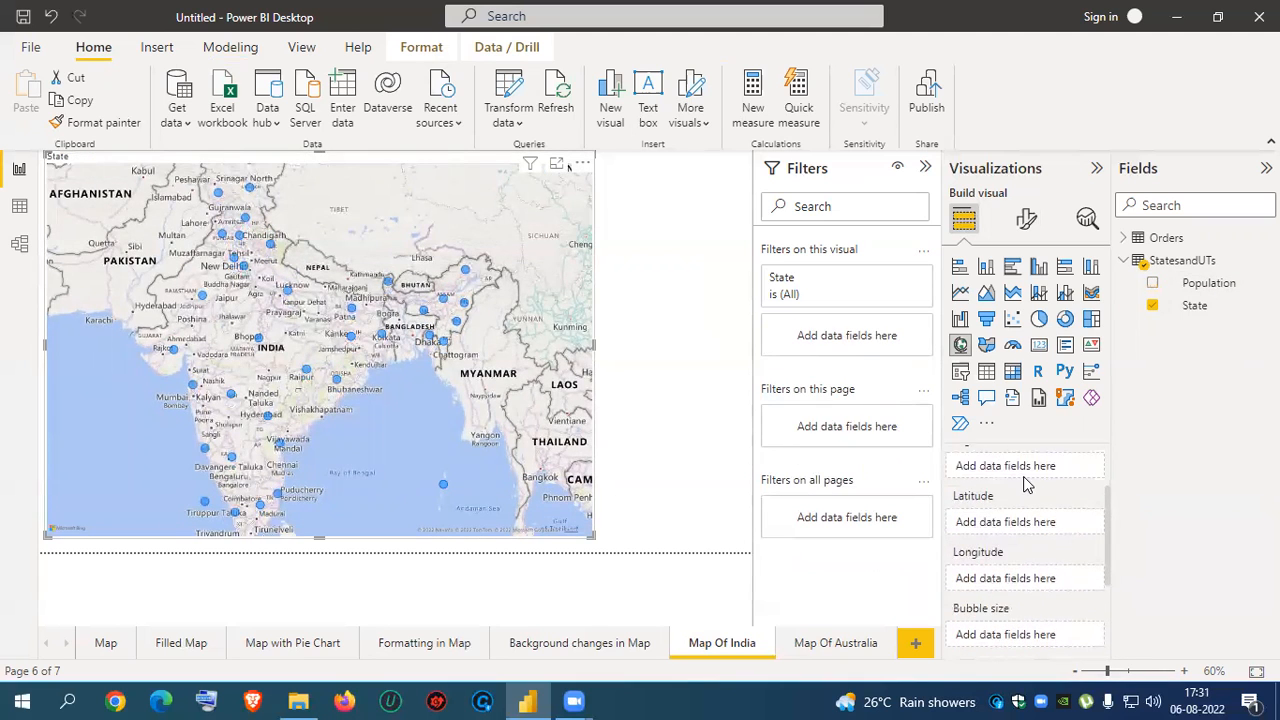
left_click_drag(1192, 284, 1022, 566)
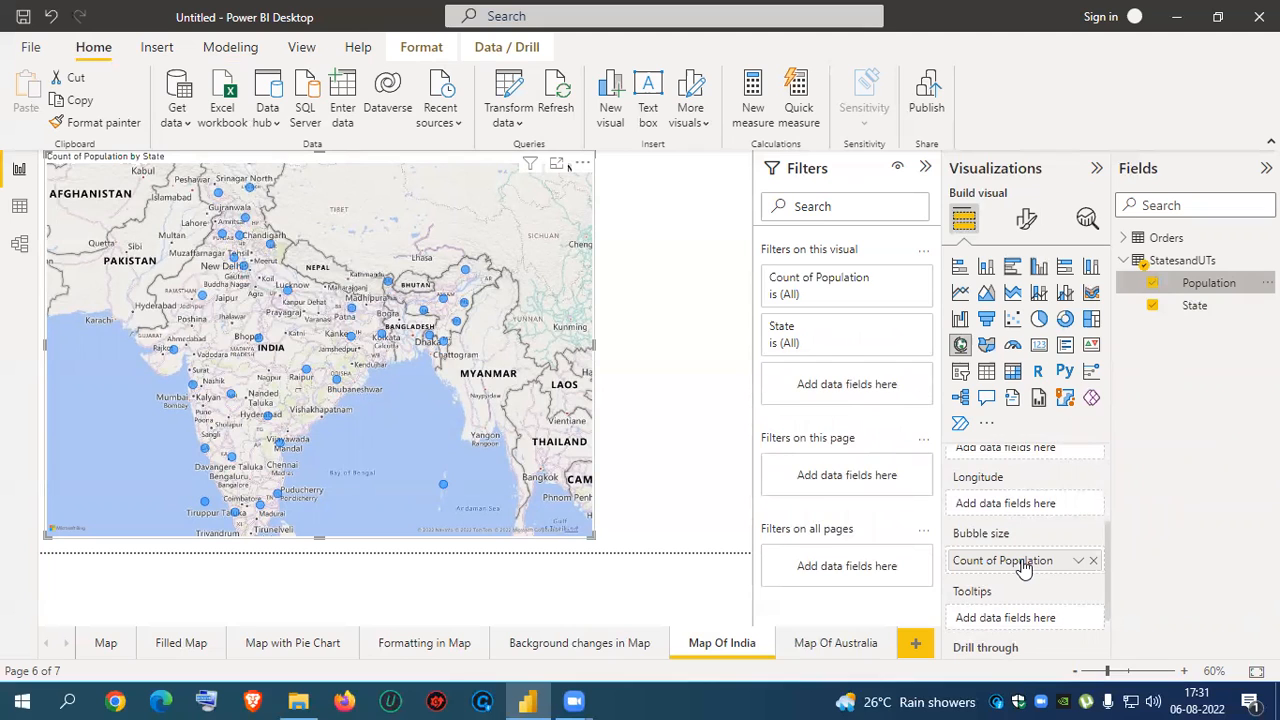
left_click(1094, 562)
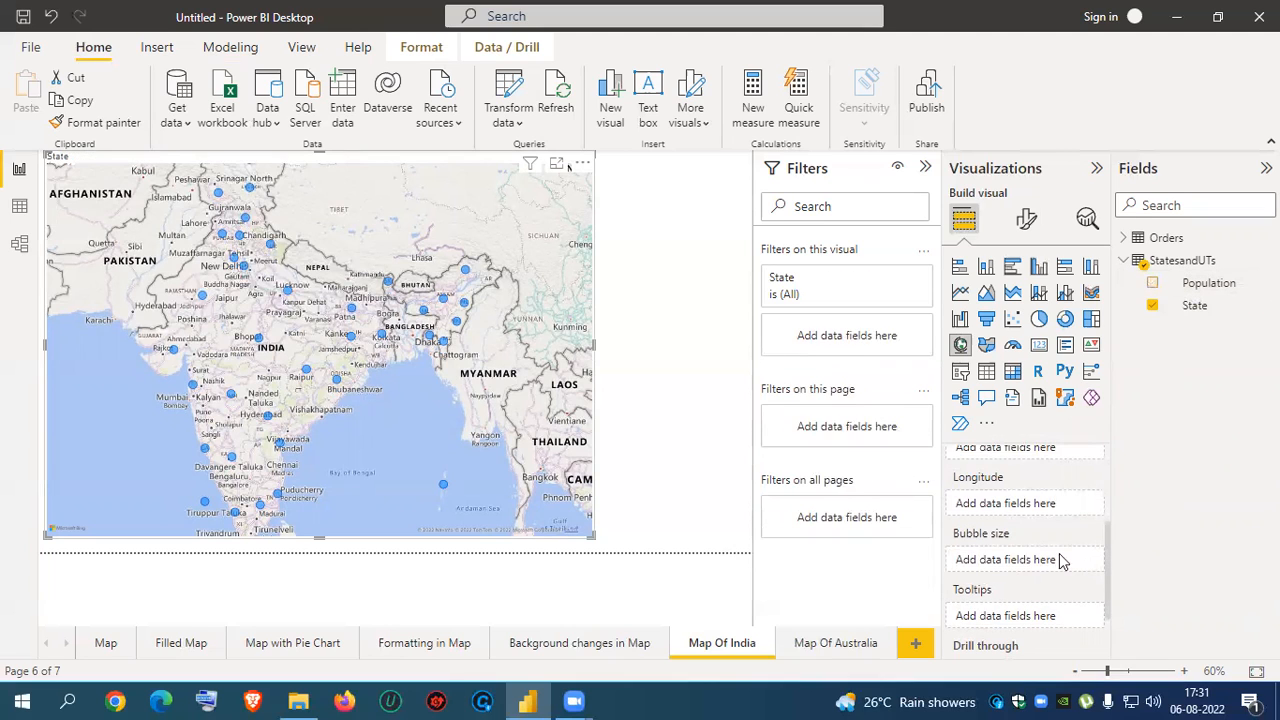
- Go to the Map Of Australia page, and open State and UTs of India.xlsx from the pbi folder in Excel, showing Sheet2
left_click(815, 645)
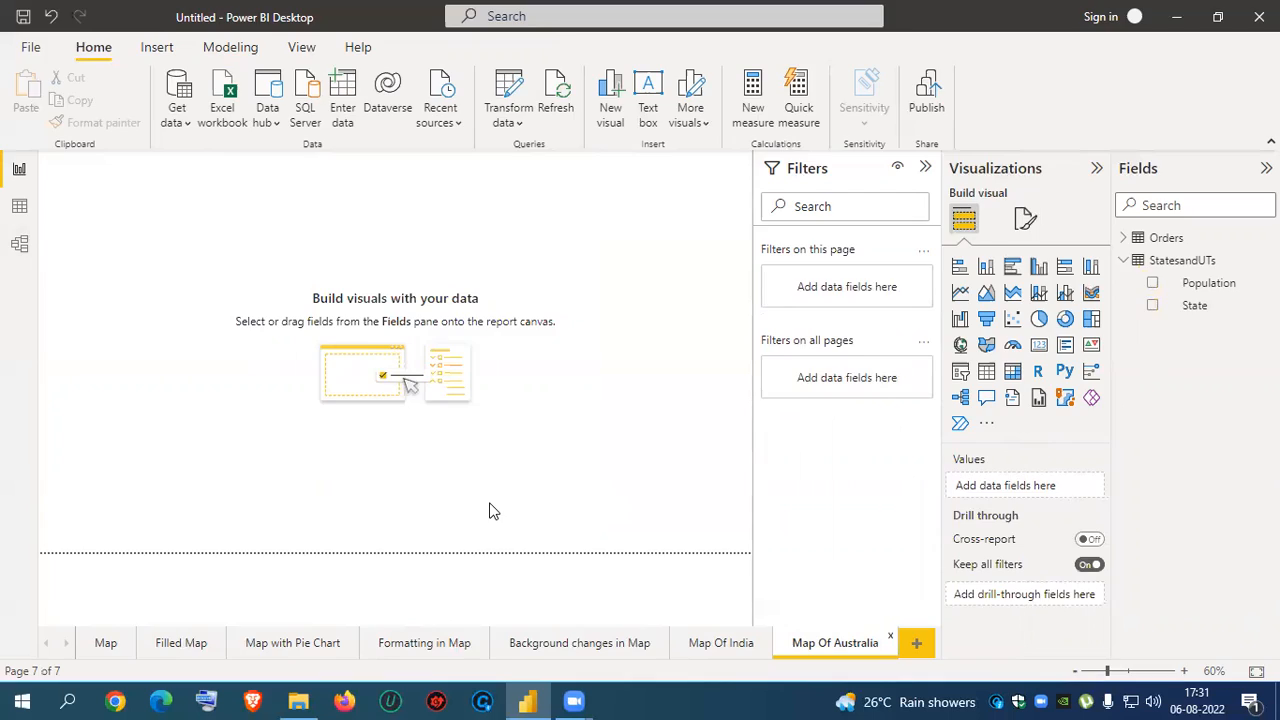
key("super+d")
double_click(525, 126)
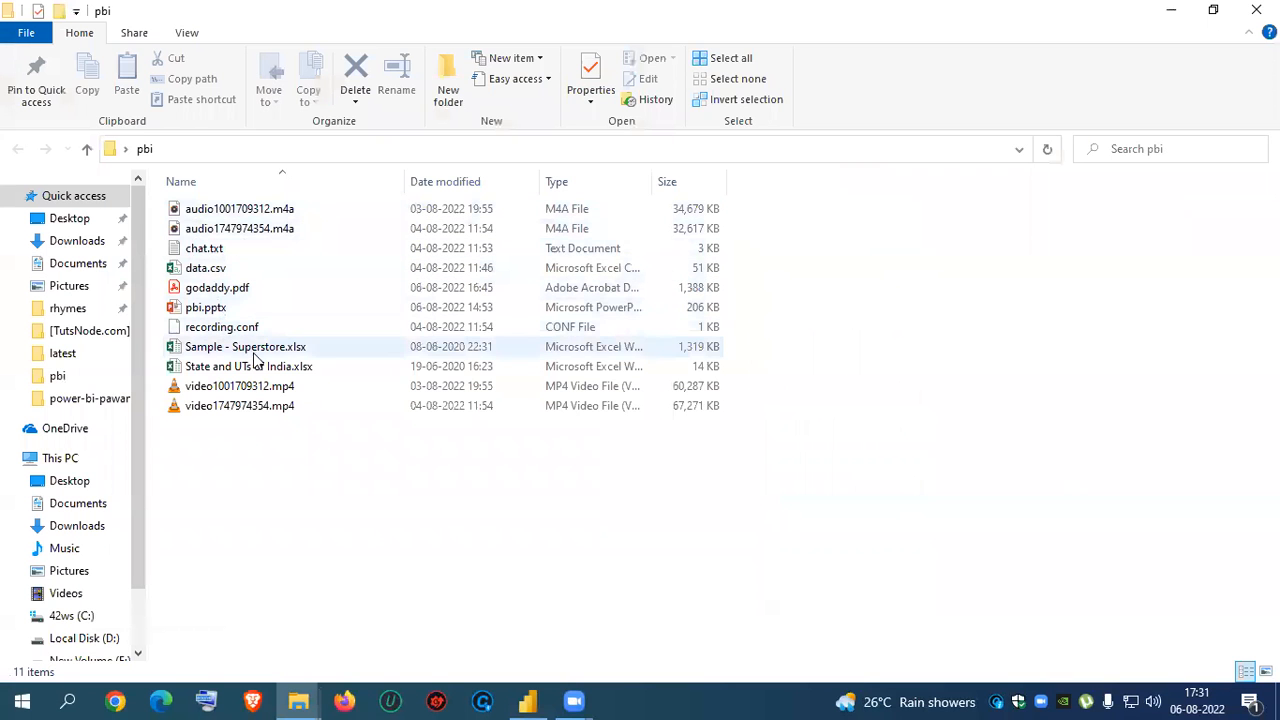
double_click(262, 366)
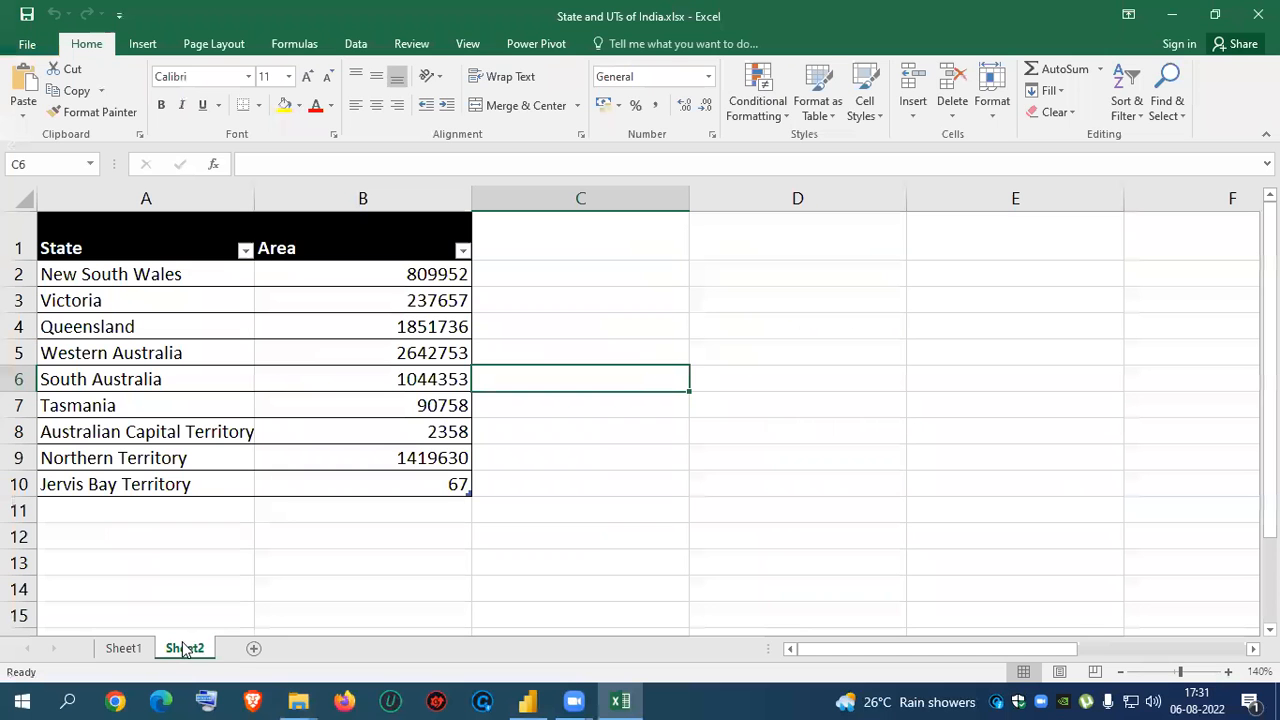
- Copy the Australian state rows without their headers from Sheet2 and paste them into a new manually entered table in Power BI
left_click(231, 351)
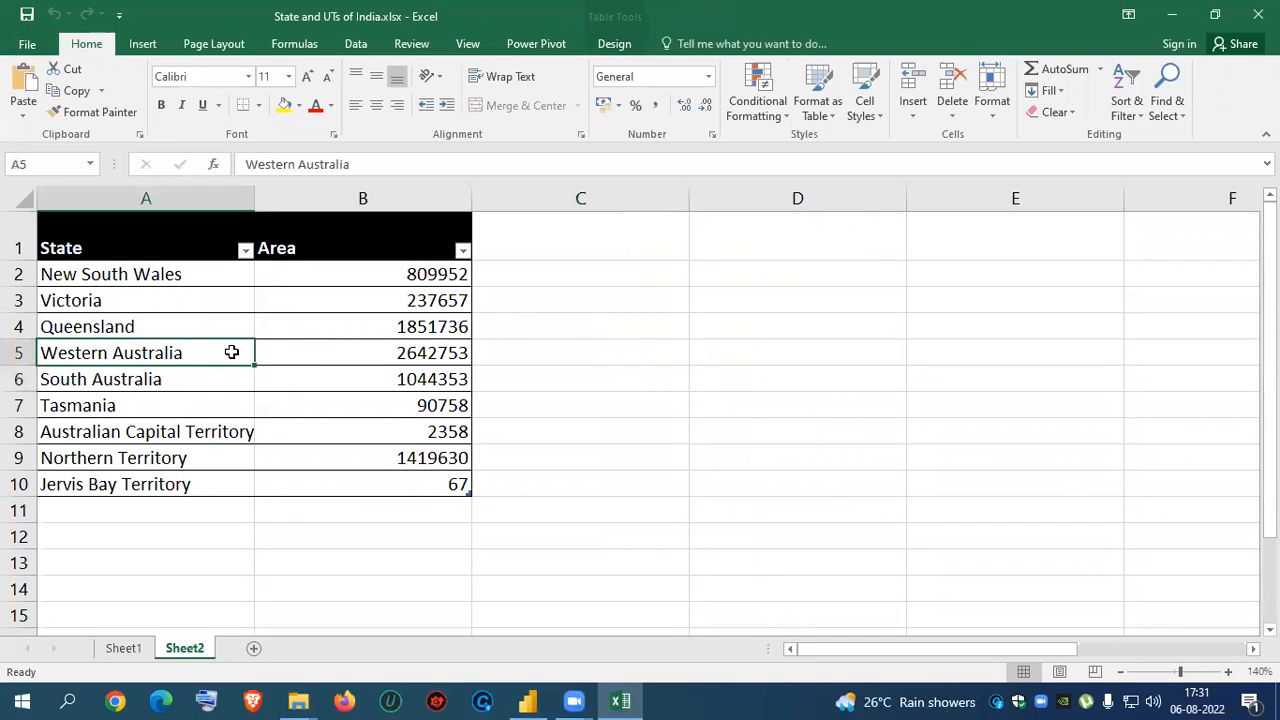
key("ctrl+a")
key("ctrl+c")
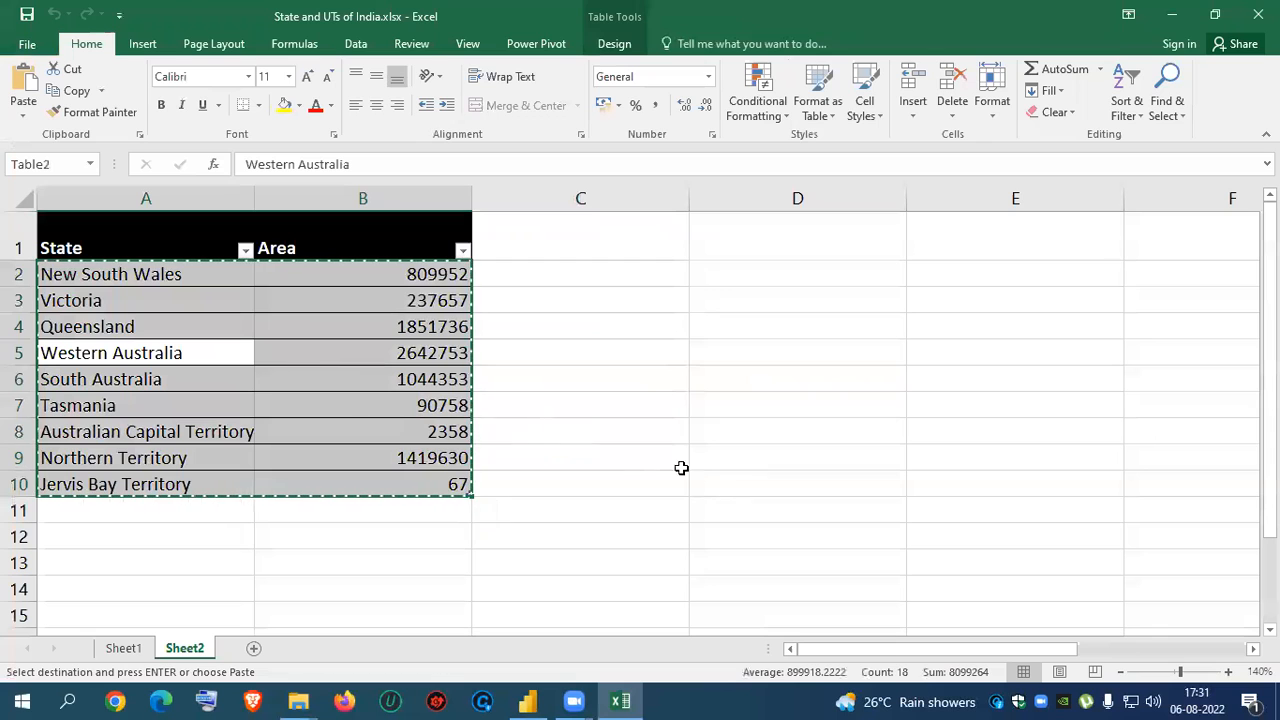
left_click(528, 700)
left_click(341, 90)
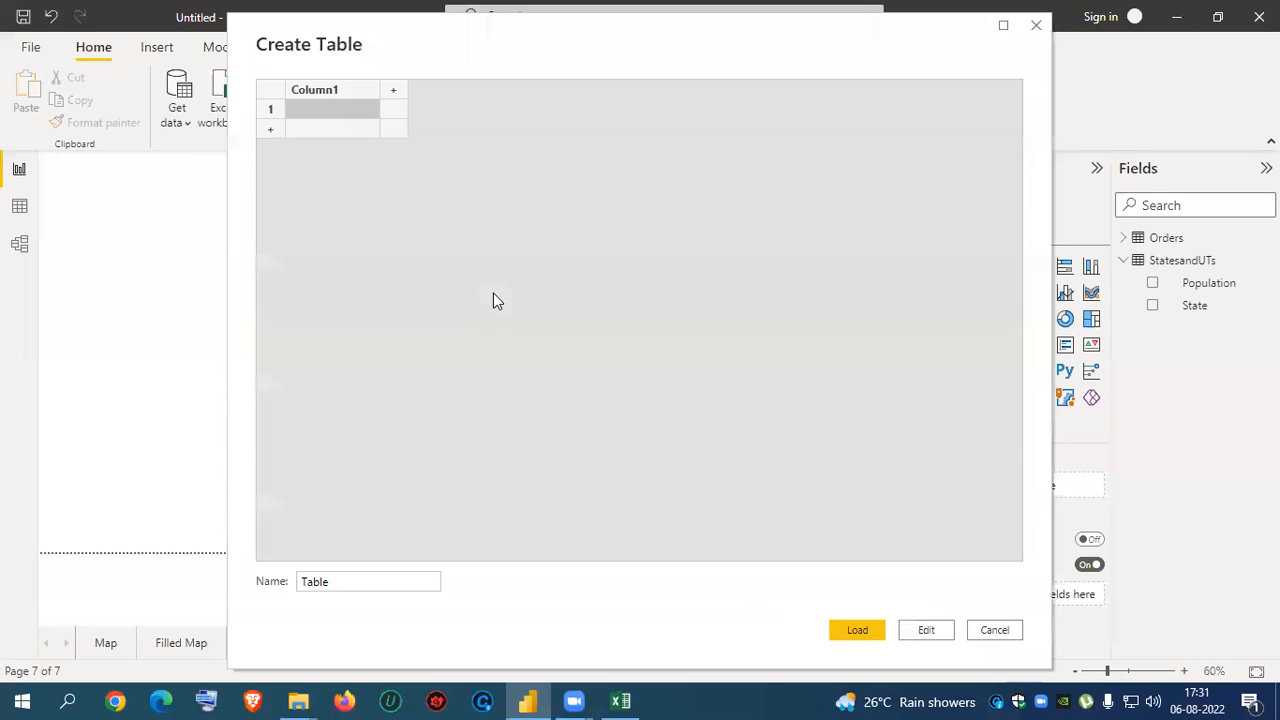
left_click(329, 92)
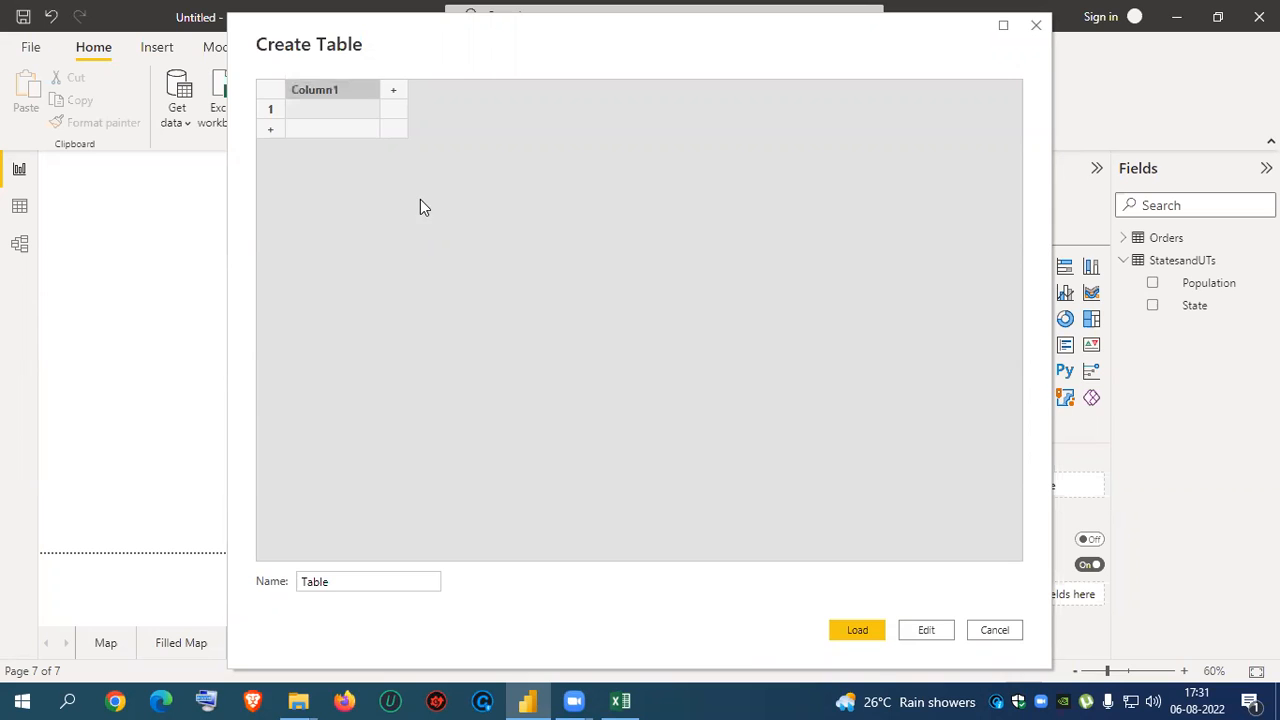
key("ctrl+v")
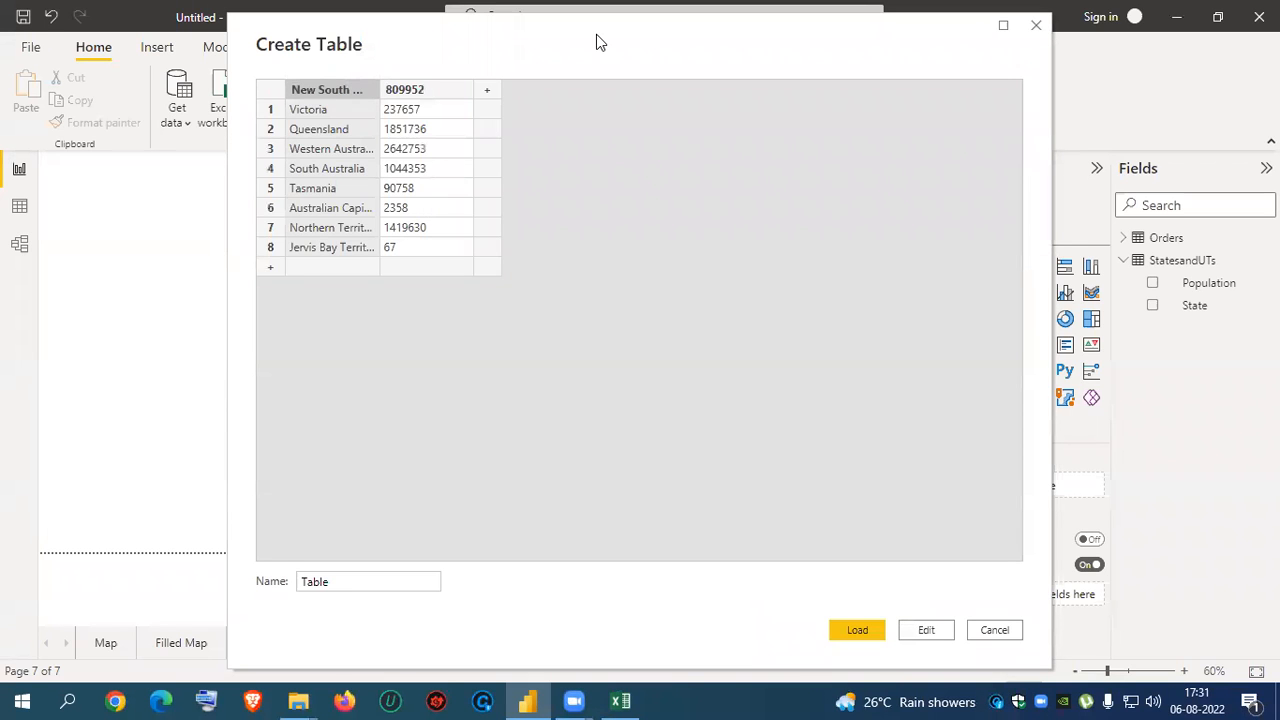
- Compare the pasted table with Sheet2 in Excel, and try to edit its column headers in Power BI
left_click(618, 700)
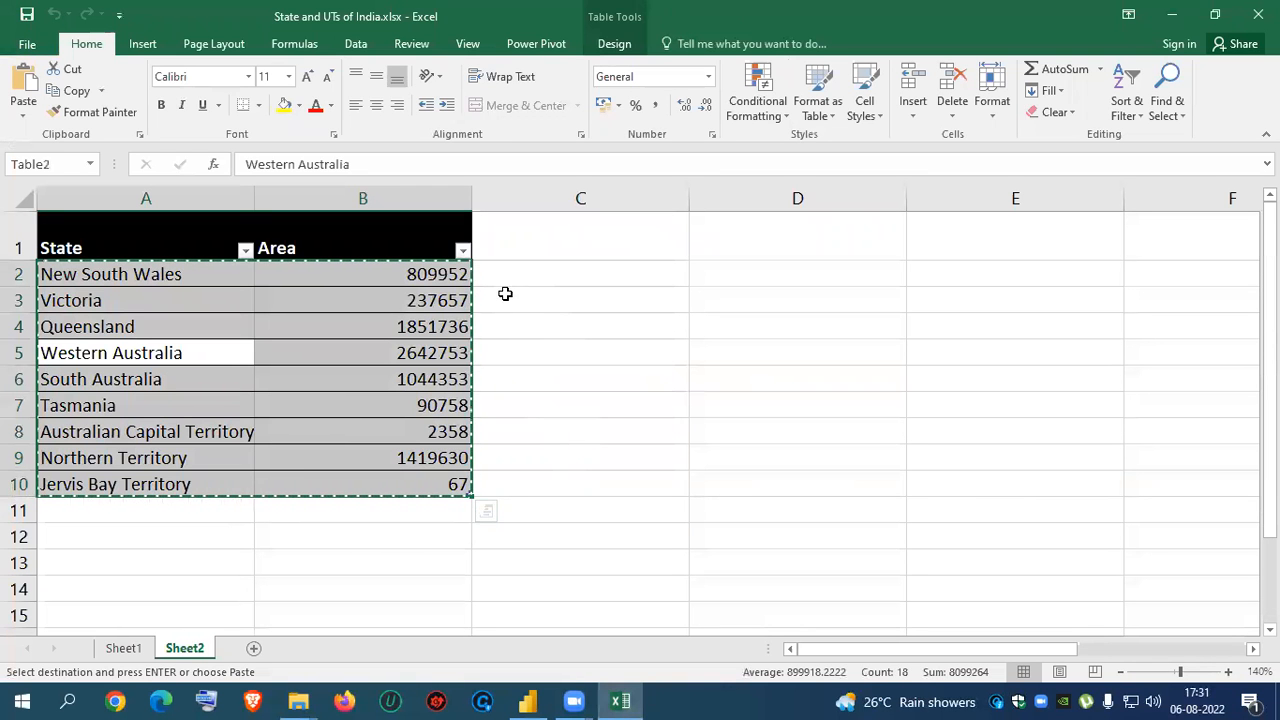
left_click(529, 700)
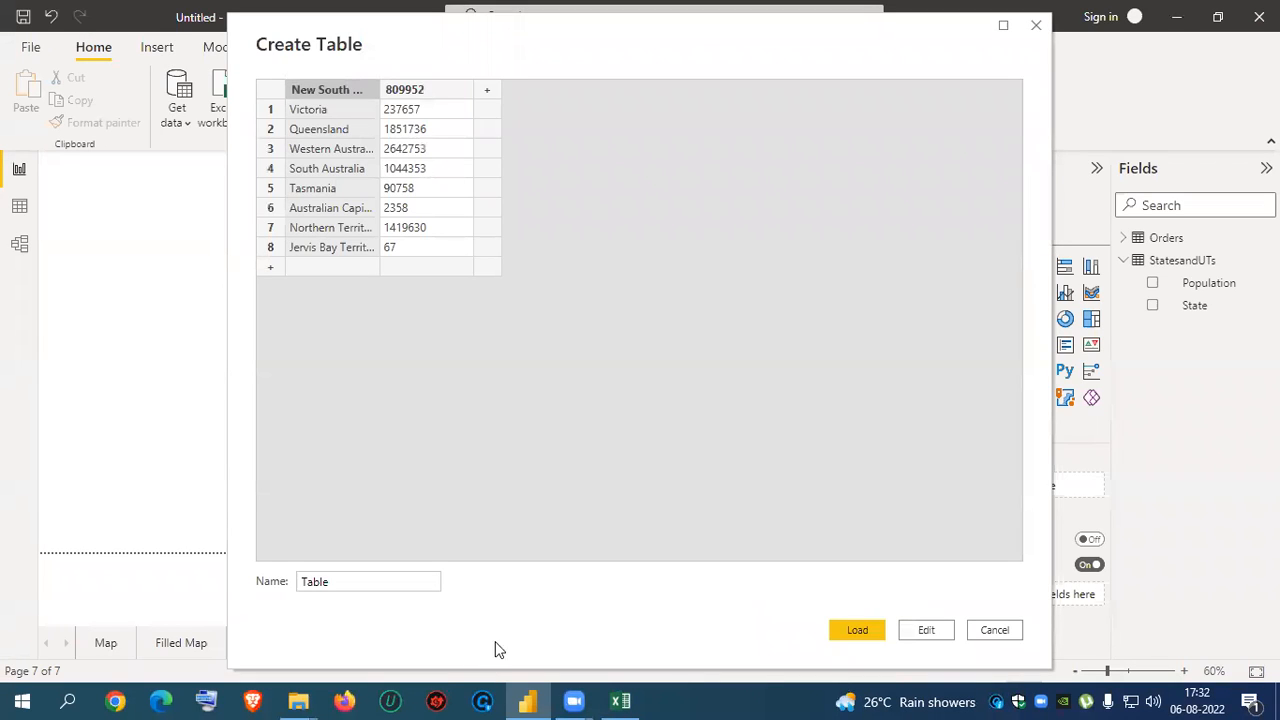
double_click(339, 91)
left_click(431, 92)
left_click(336, 90)
- In Excel, copy the Sheet2 range A1:B10 including the State and Area headers
left_click(620, 701)
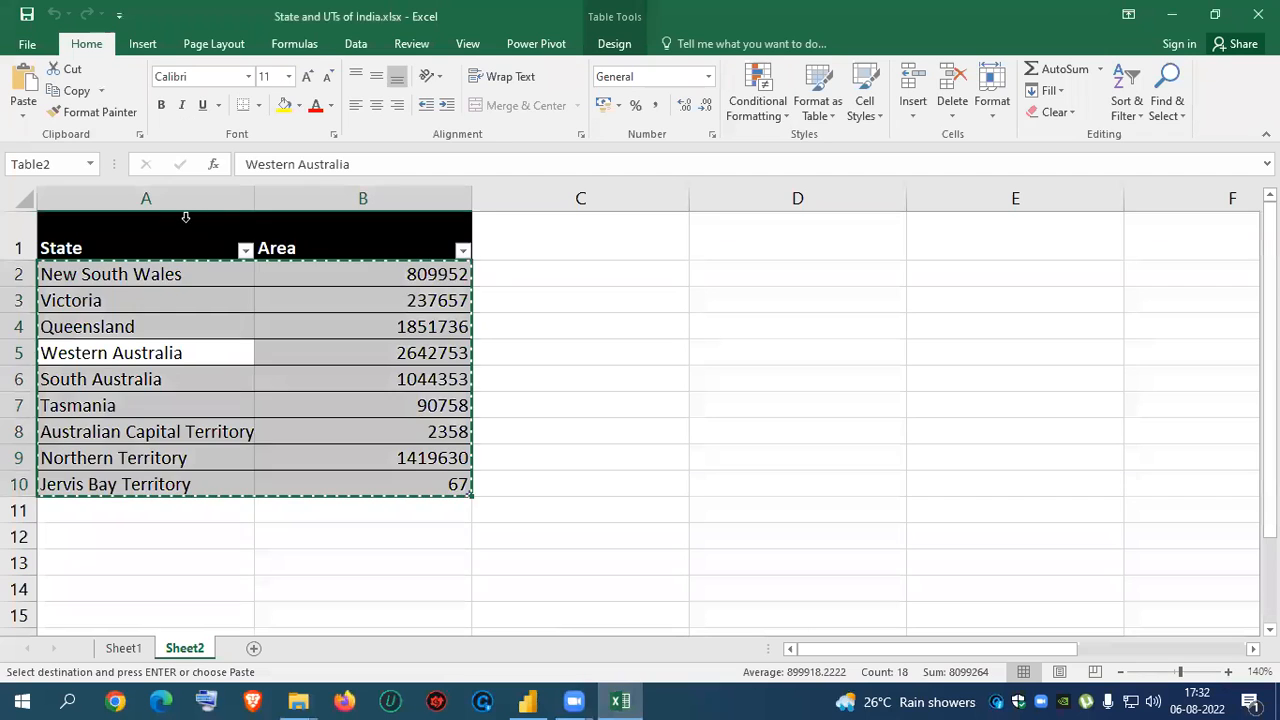
left_click(167, 228)
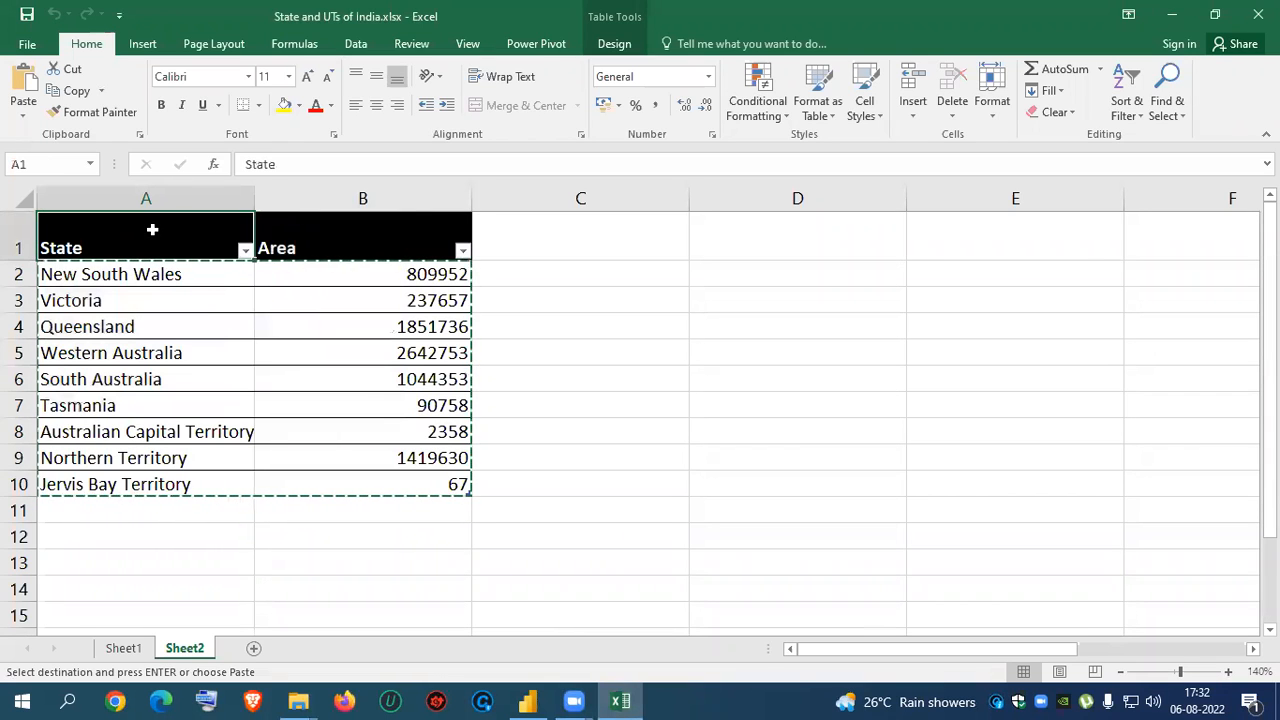
left_click_drag(317, 245, 415, 477)
key("ctrl+c")
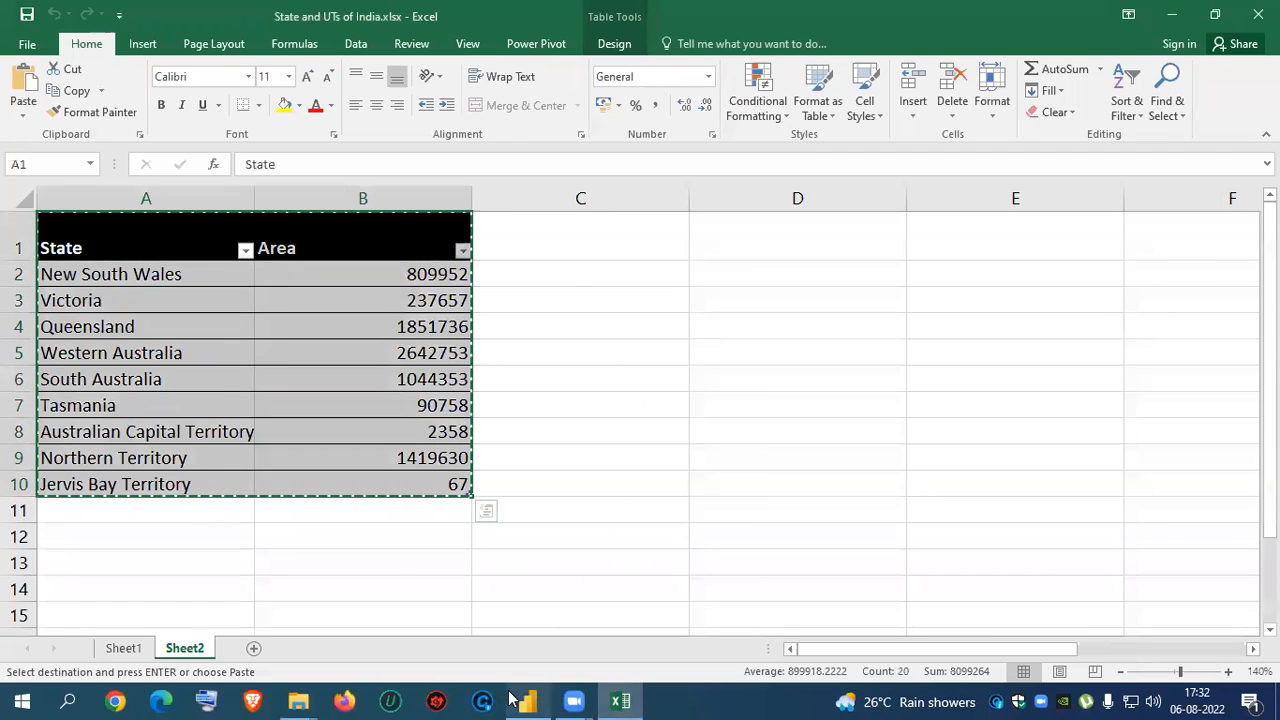
- Return to Power BI and discard the new table that has no proper headers
left_click(524, 700)
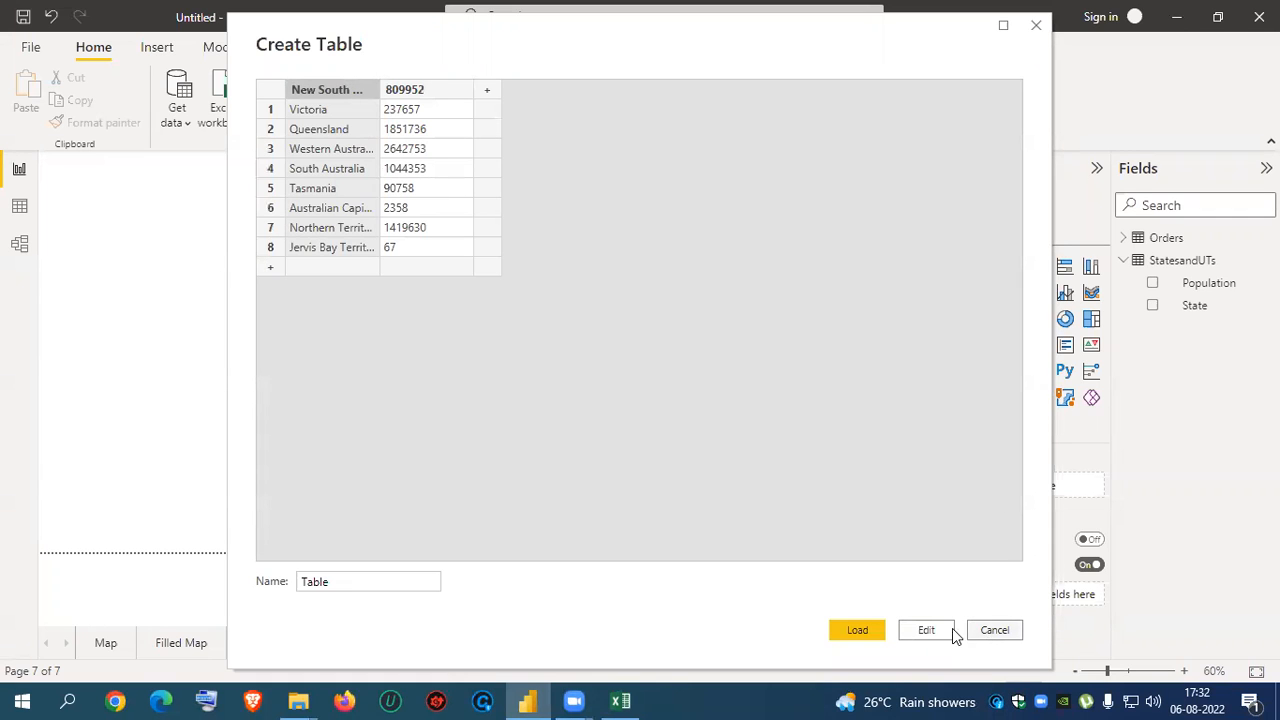
left_click(992, 631)
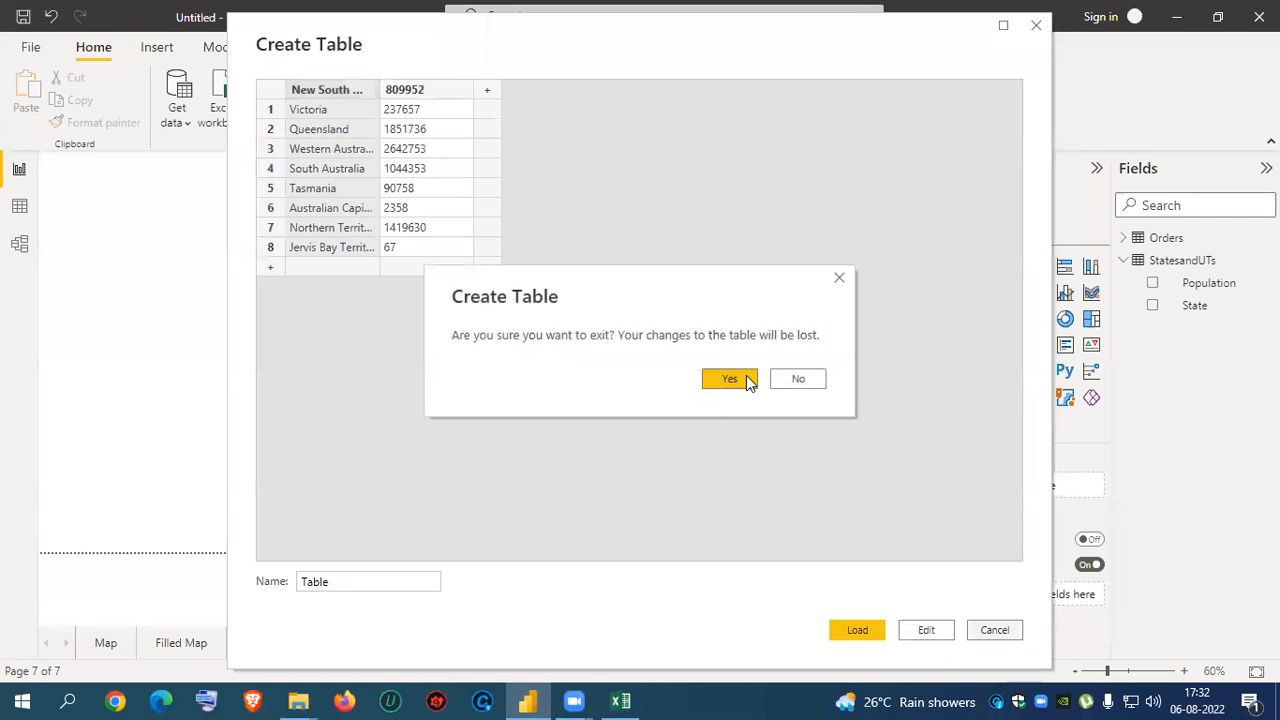
left_click(744, 378)
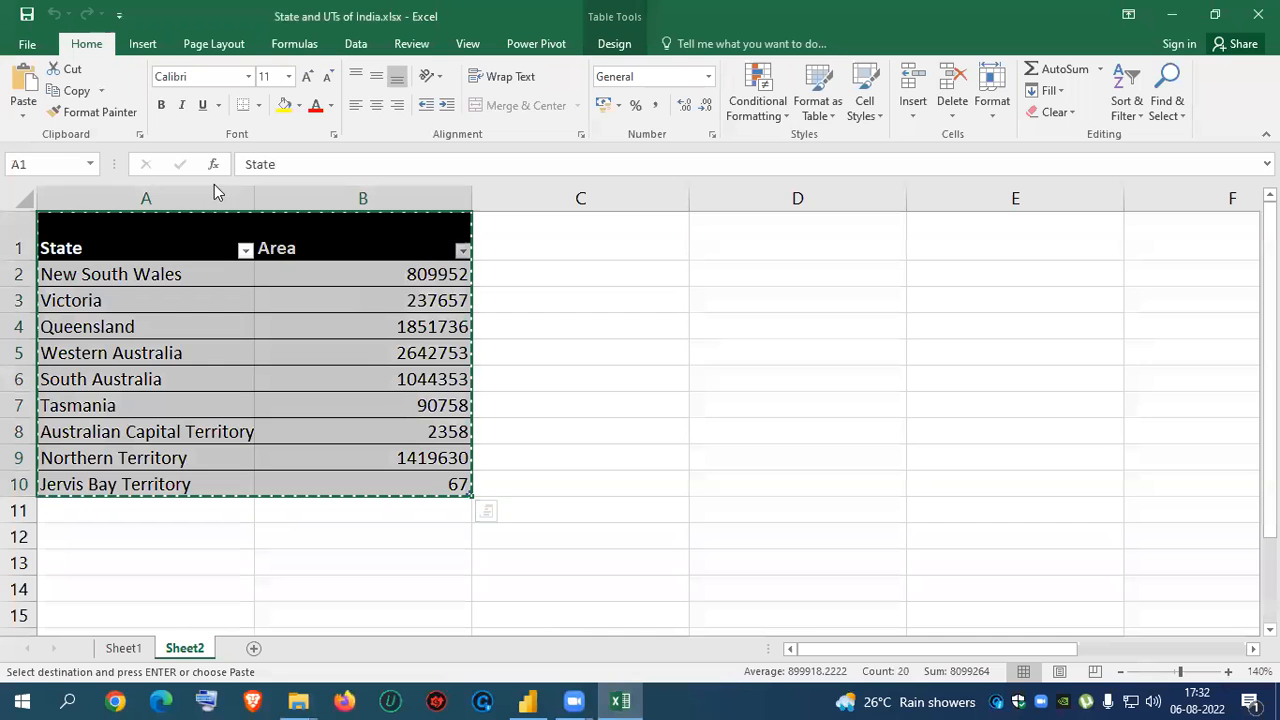
- Paste the copied State and Area data into a new manually entered table in Power BI and name it Australia Areas
left_click(530, 700)
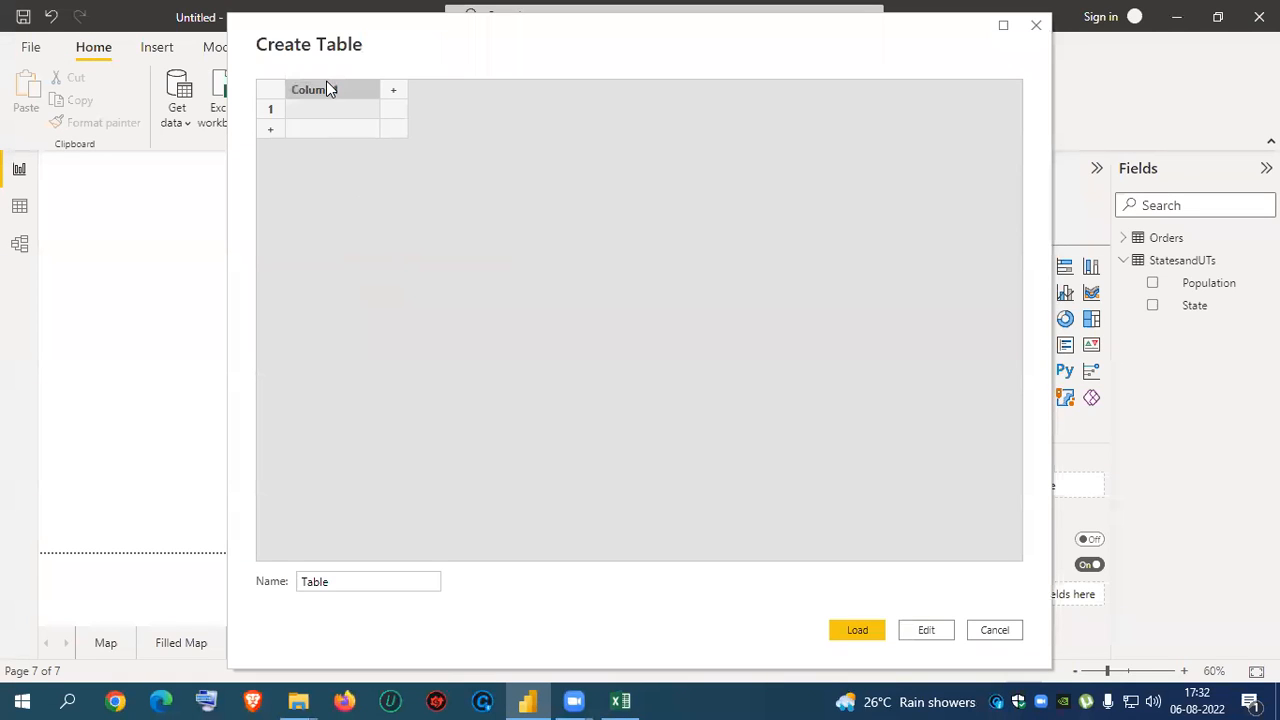
key("ctrl+v")
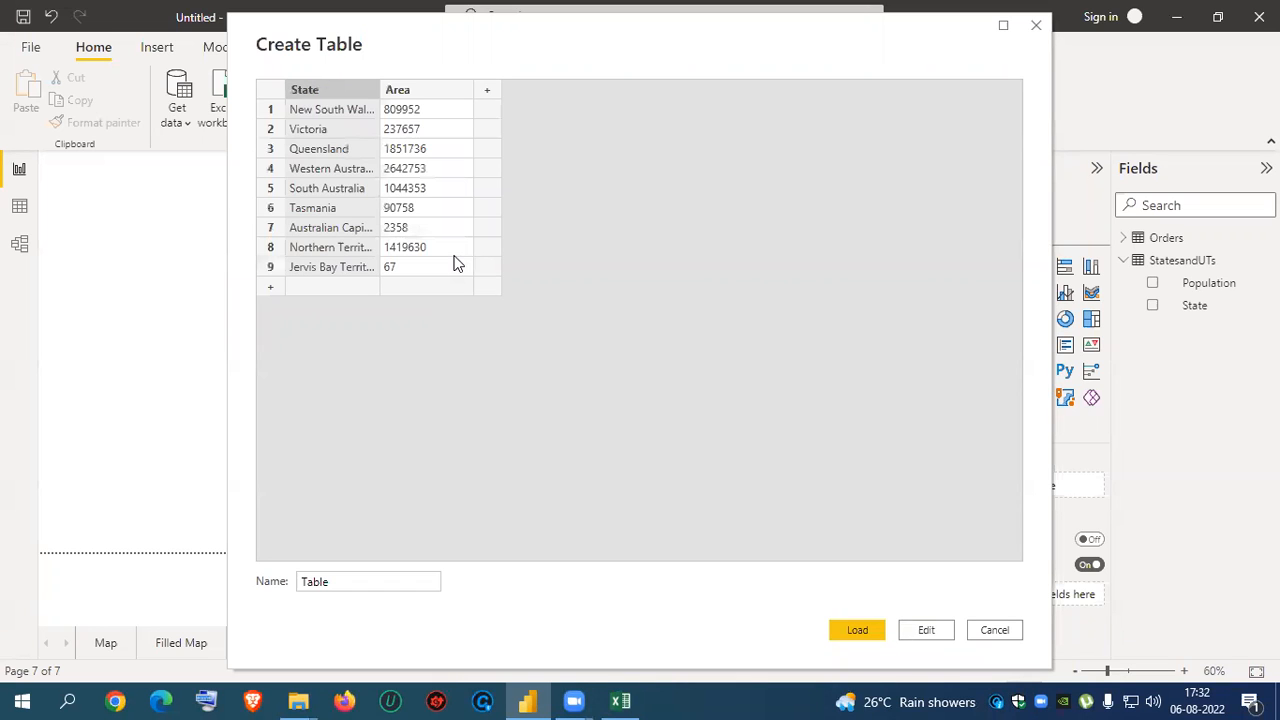
left_click(337, 583)
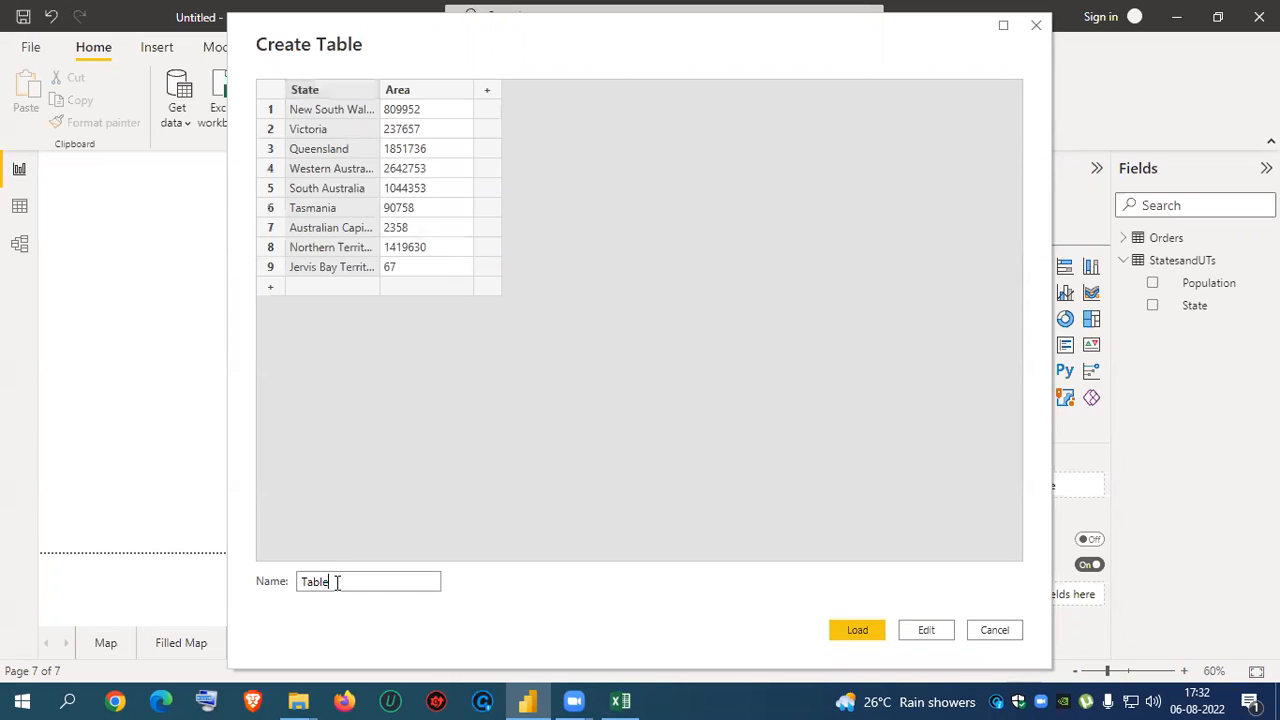
key("BackSpace")
key("BackSpace")
key("BackSpace")
key("BackSpace")
key("BackSpace")
type("Australia Areas")
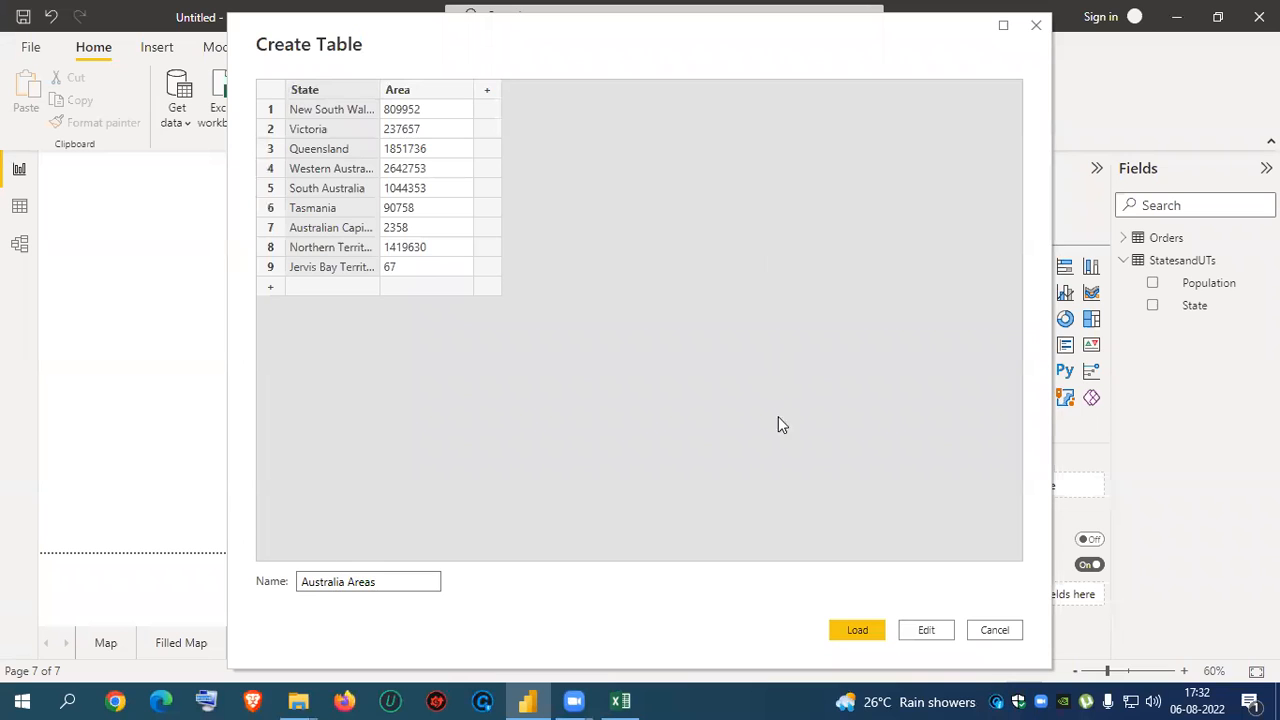
- Load the Australia Areas table into the report and show its fields, collapsing the StatesandUTs table
left_click(857, 629)
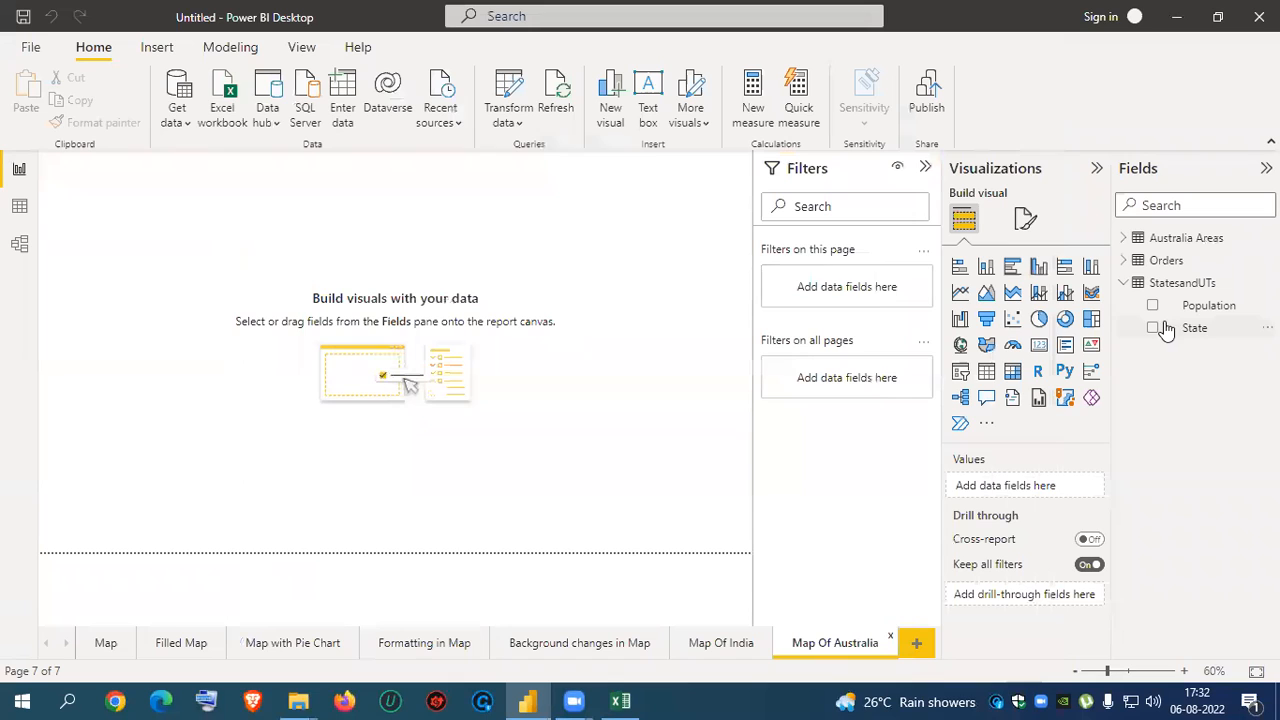
left_click(1127, 283)
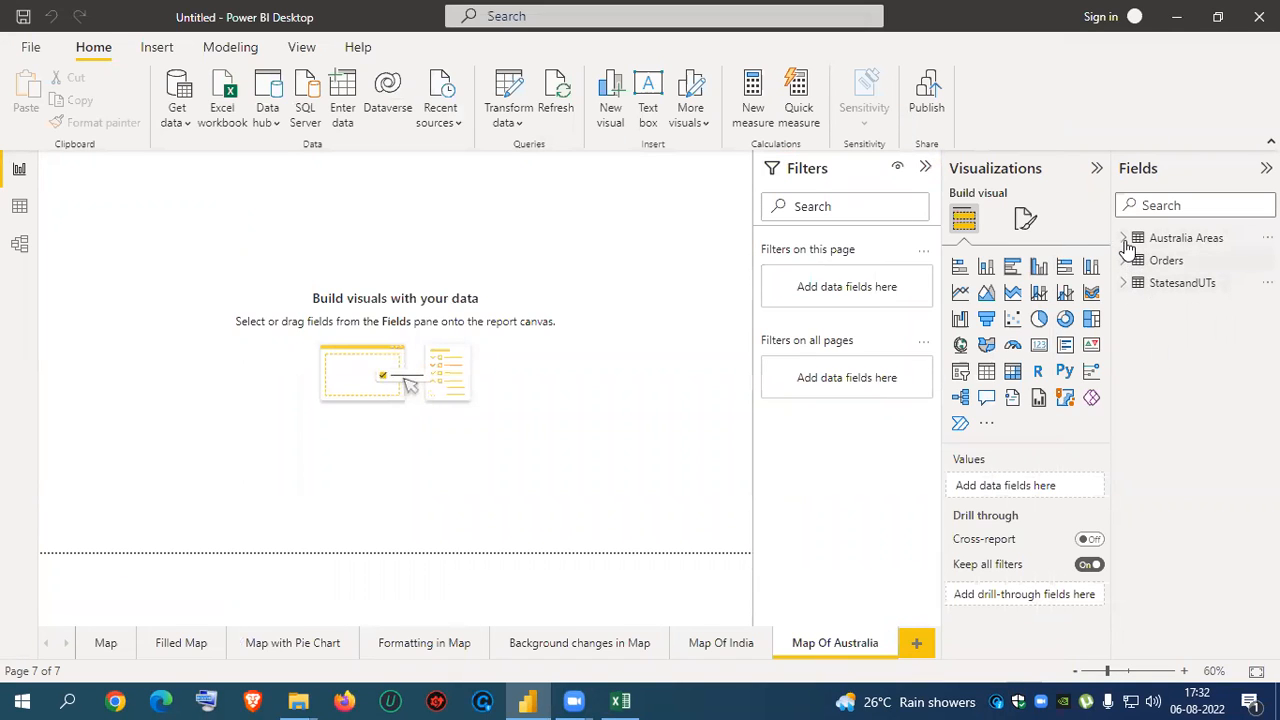
left_click(1124, 240)
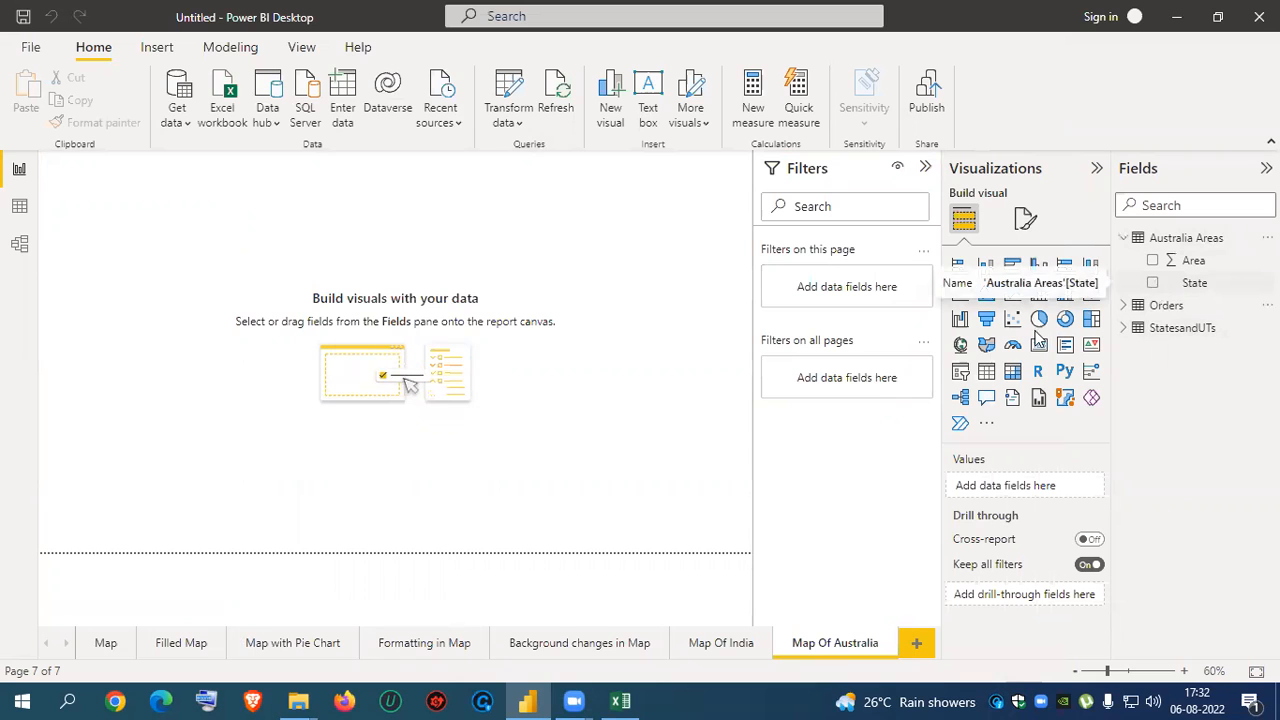
- Add an enlarged map visual to the Map Of Australia page, using State as the location and Area as the bubble size
left_click(960, 345)
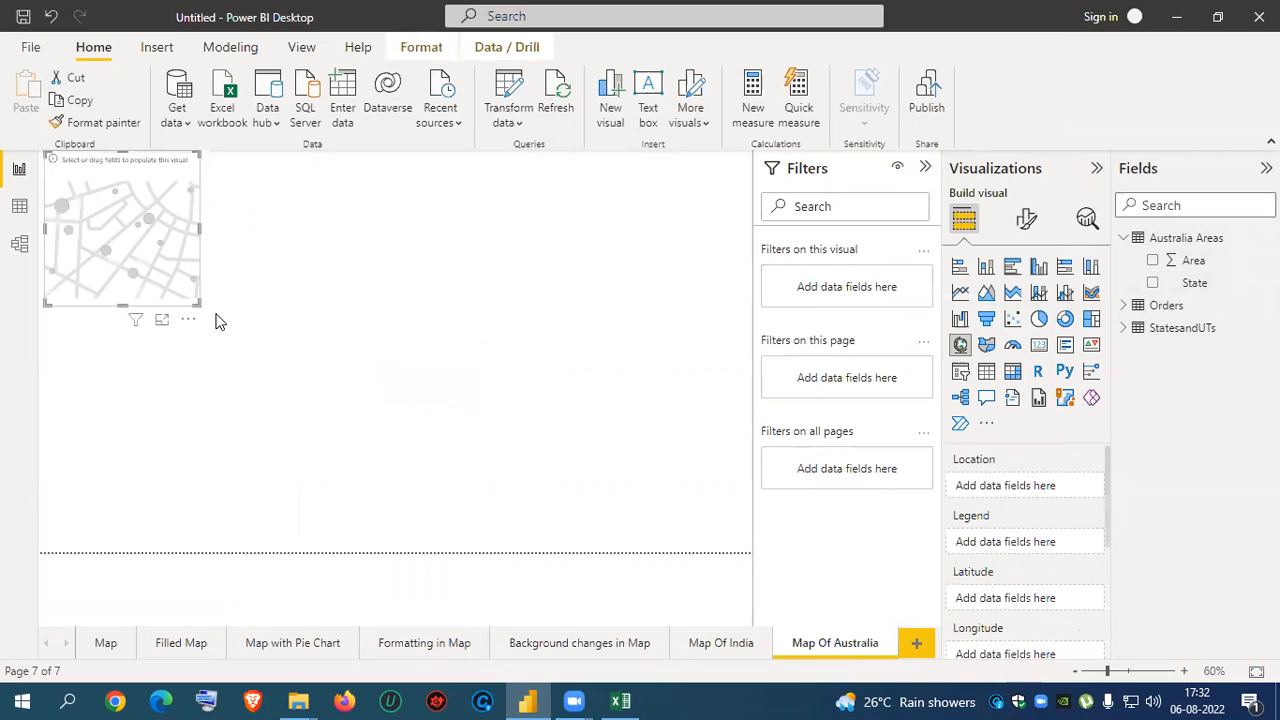
left_click_drag(199, 304, 506, 527)
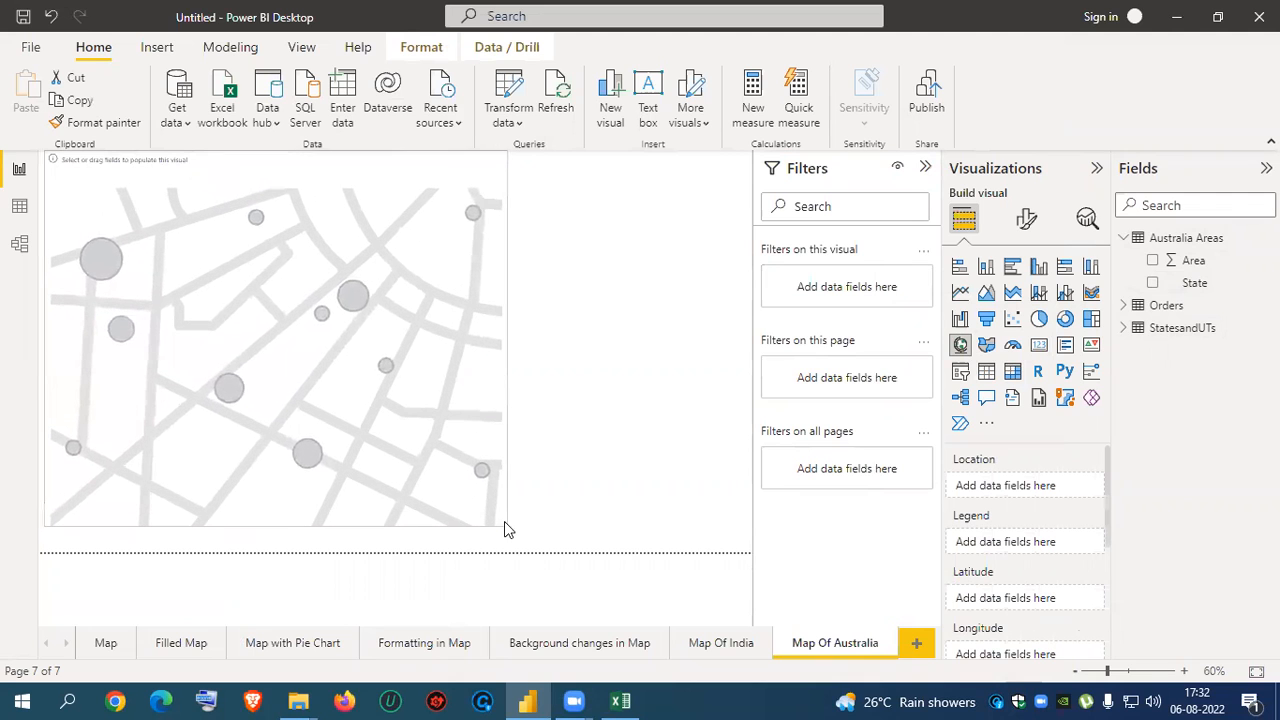
left_click(1154, 284)
left_click(1153, 261)
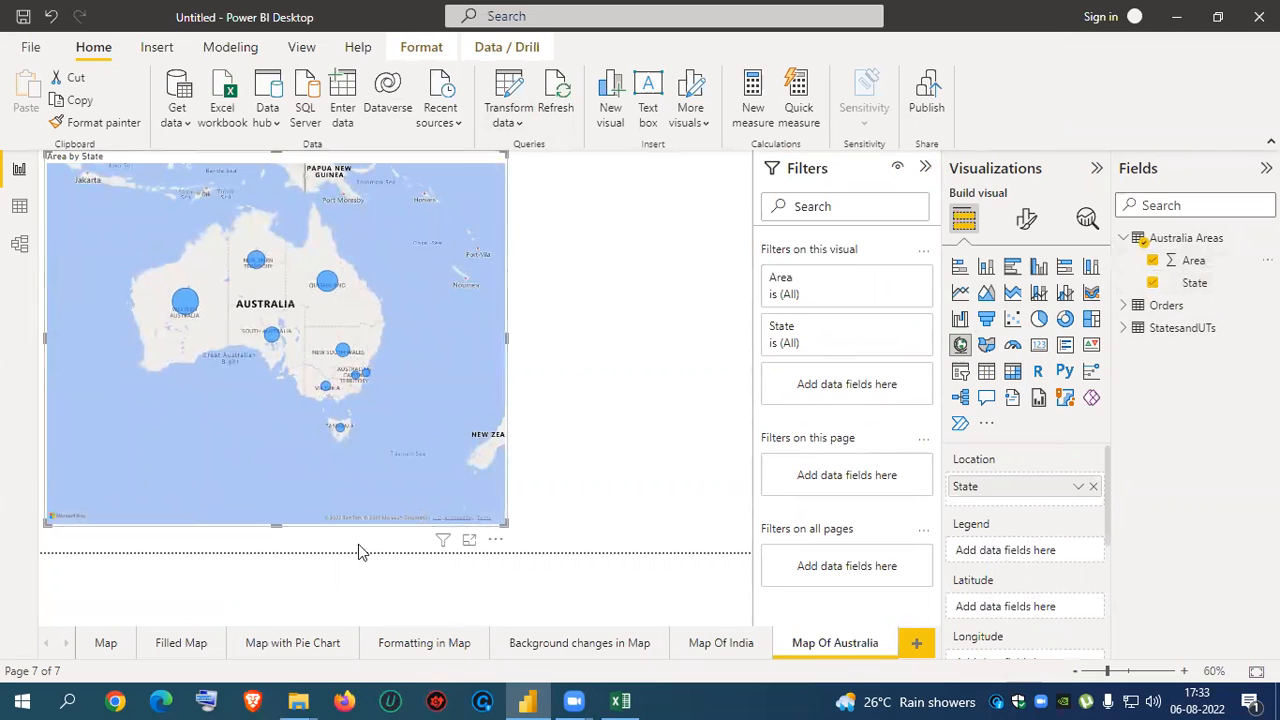
scroll(1017, 535, "down", 3)
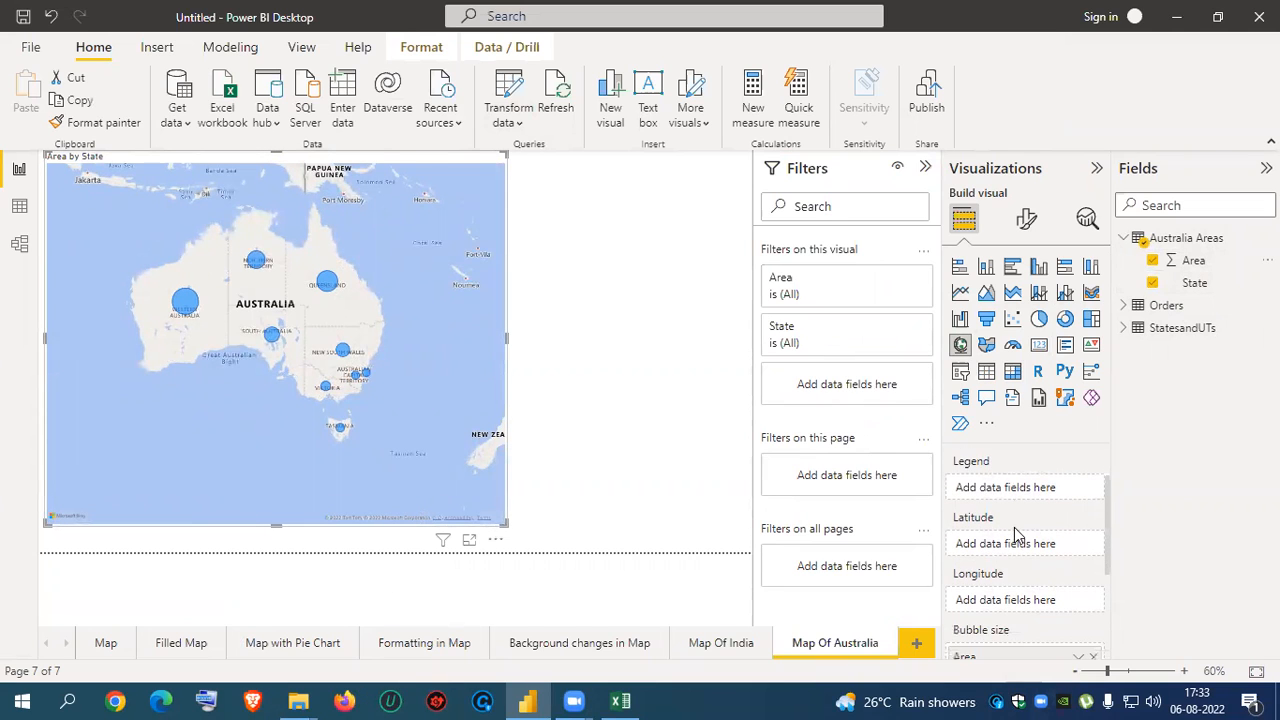